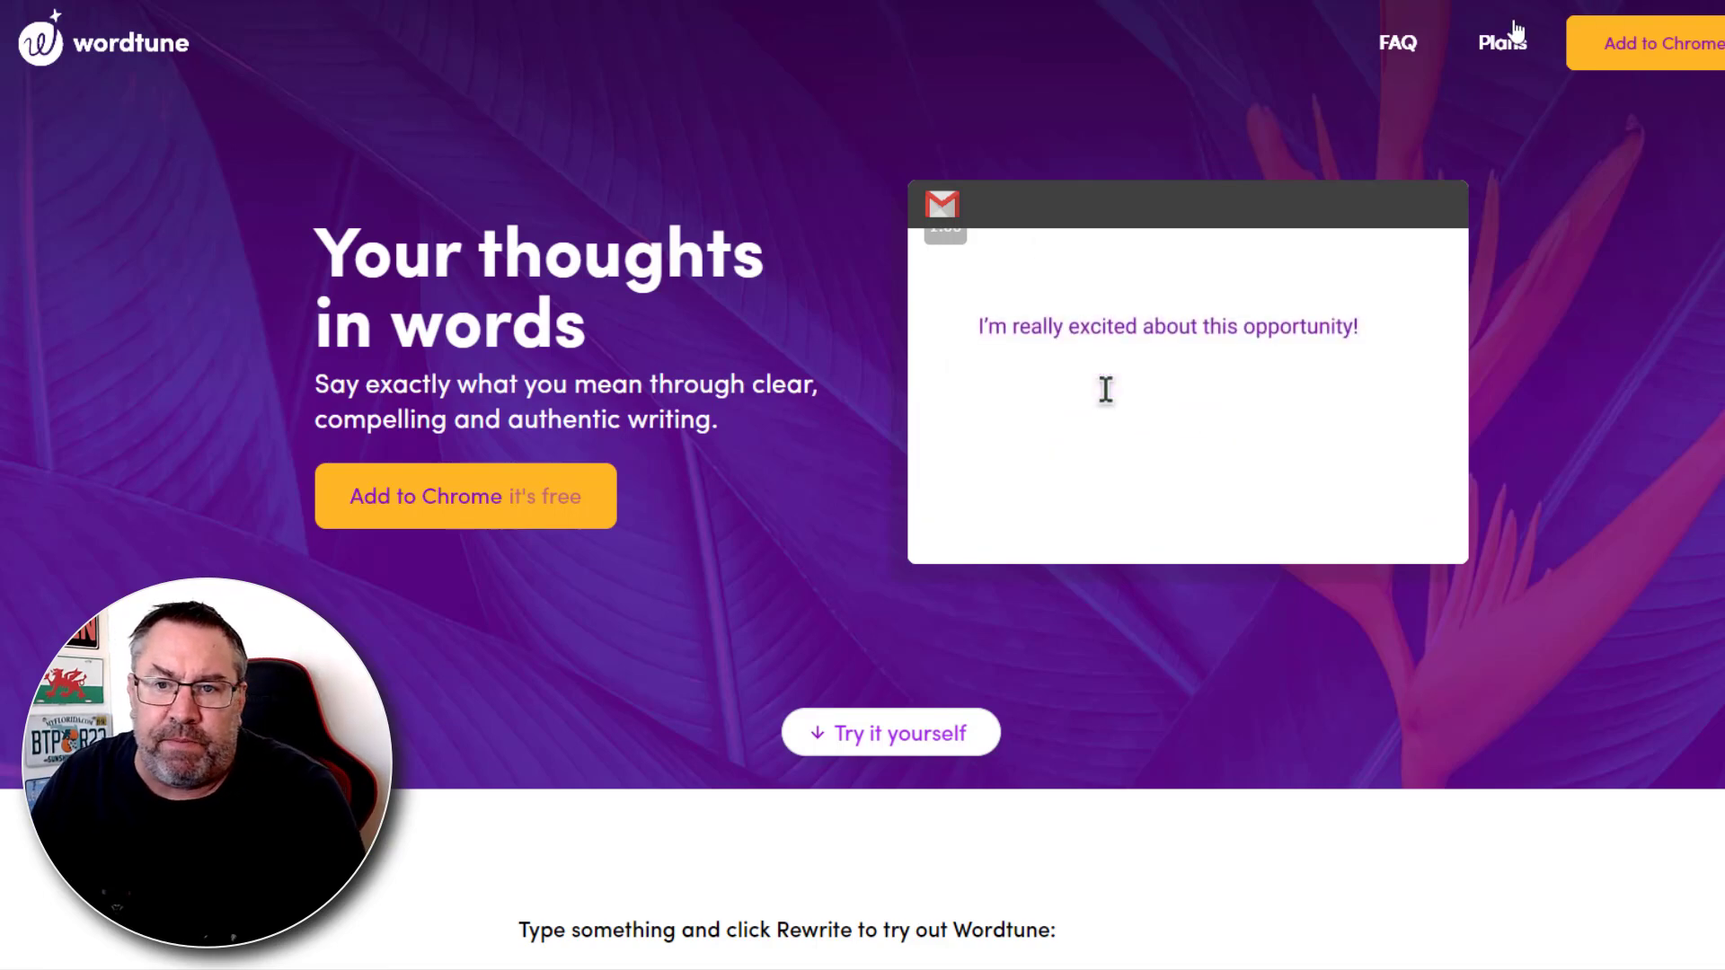
# - Open the Wordtune plans page and compare the features of Free, Premium and Premium for Teams
pyautogui.click(1491, 47)
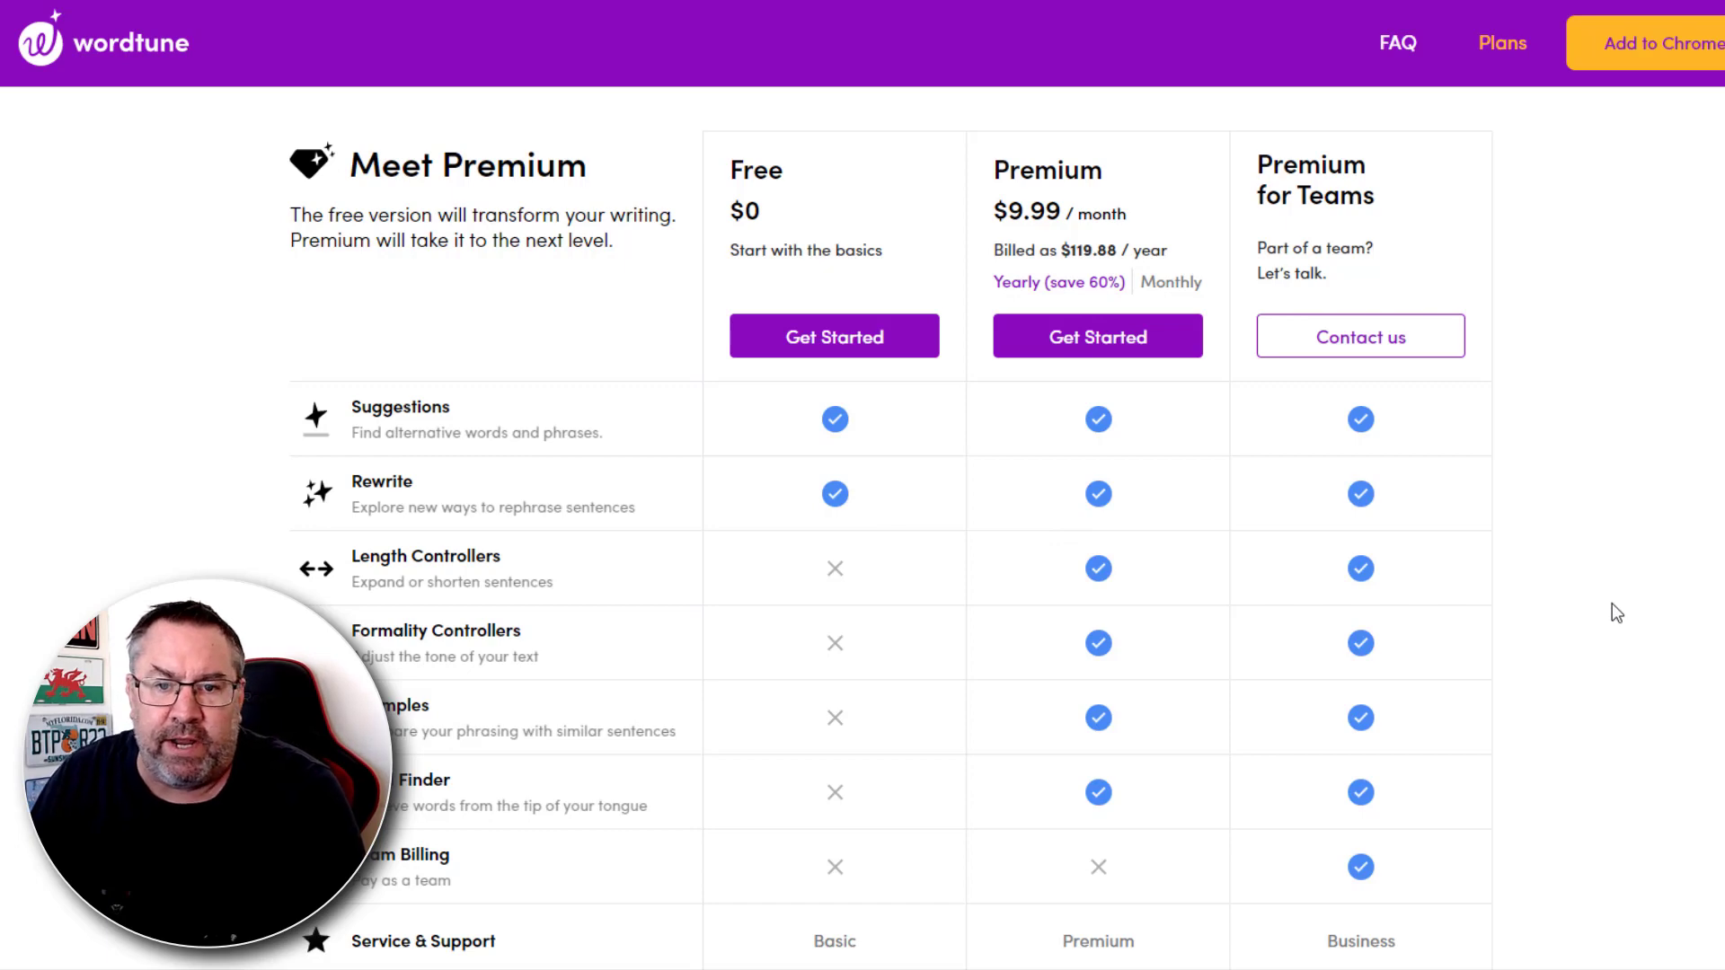
pyautogui.scroll(-1, 1330, 617)
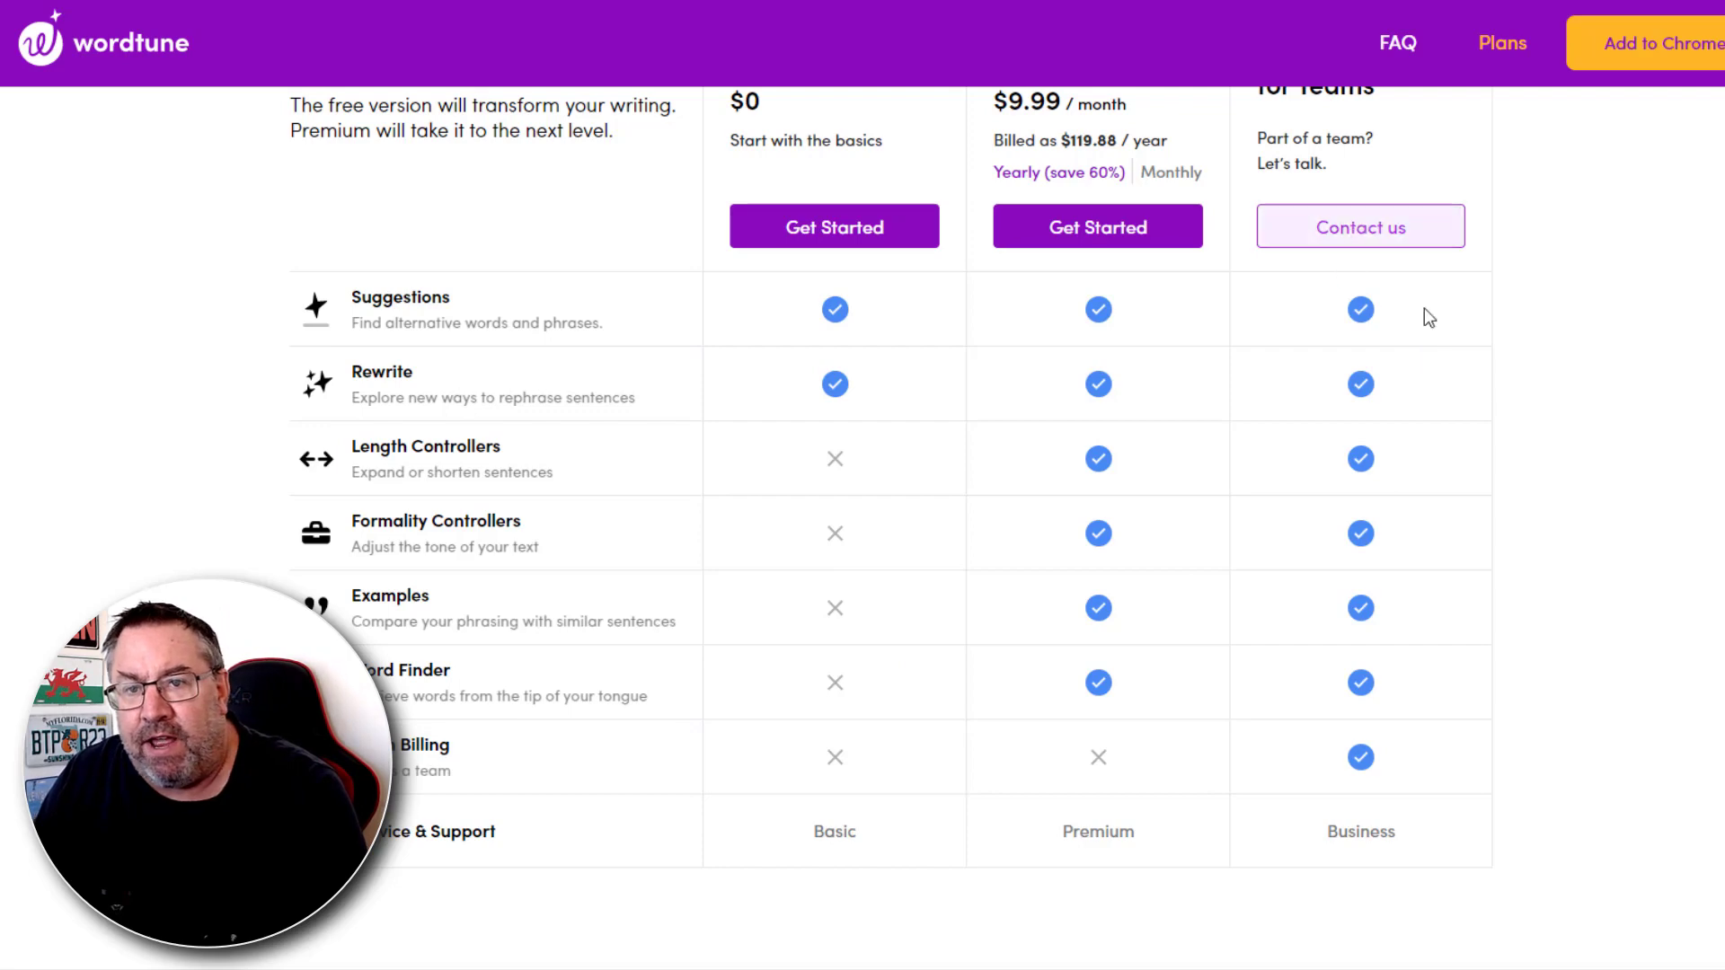
pyautogui.scroll(1, 1405, 743)
pyautogui.scroll(-1, 1381, 779)
pyautogui.scroll(1, 1129, 249)
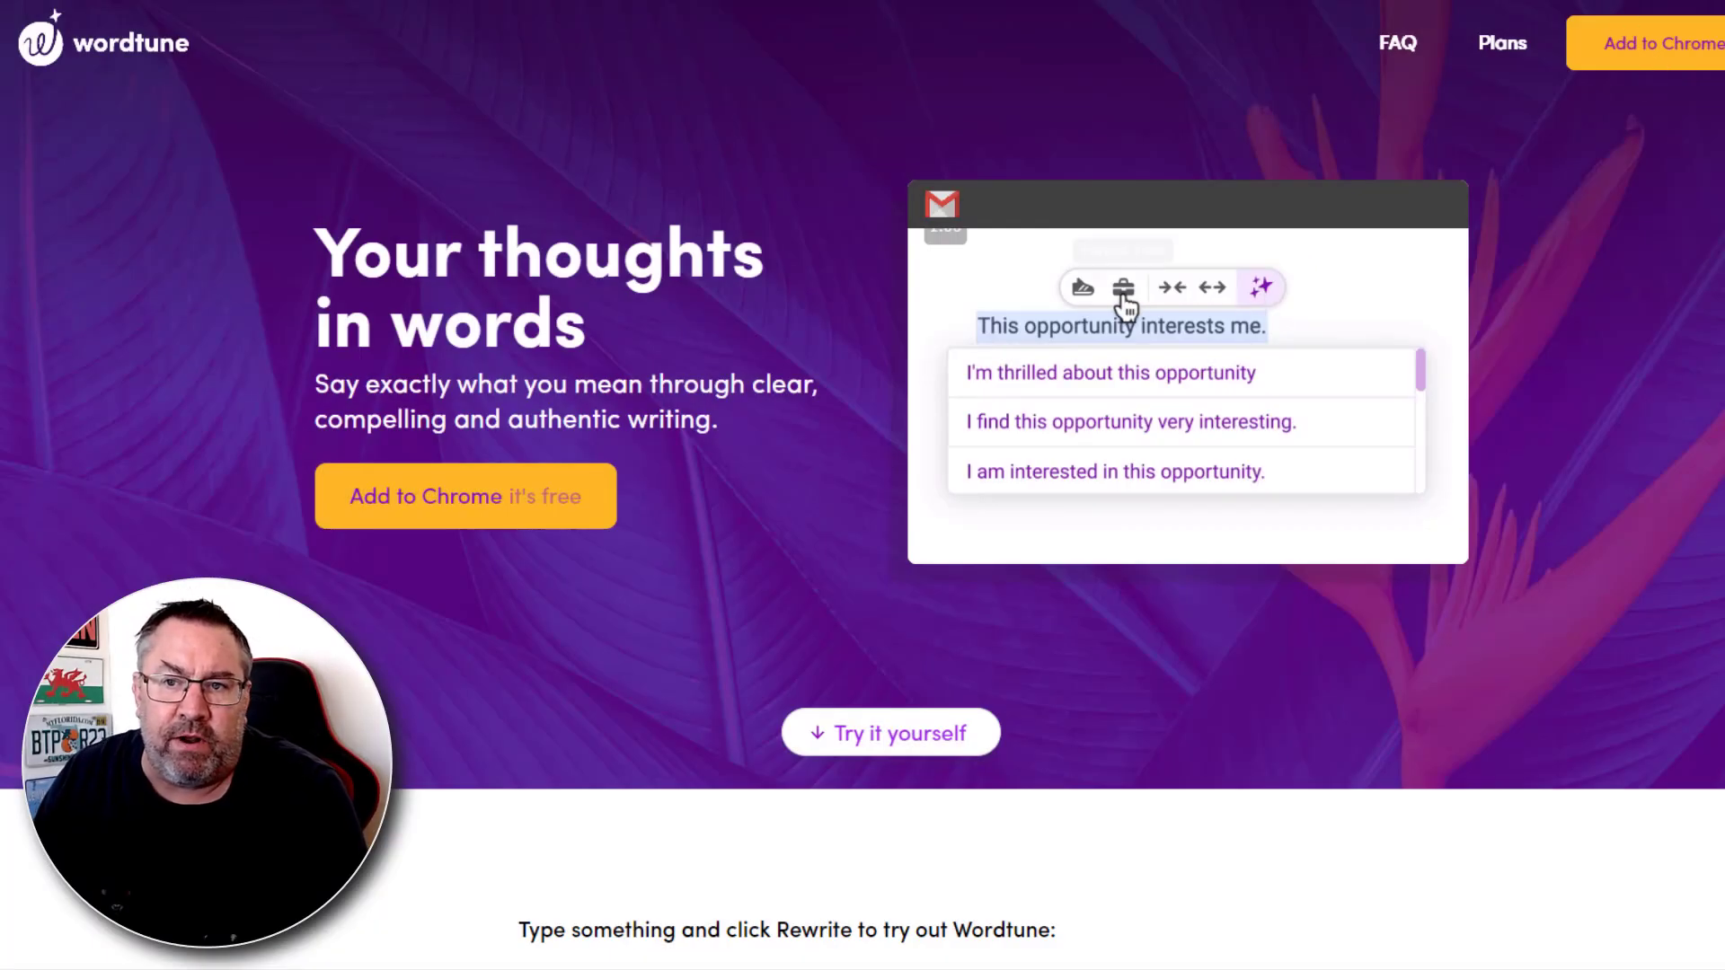
# - Open the Wordtune extension from the browser's extension list and launch its Get Started guide
pyautogui.click(1668, 3)
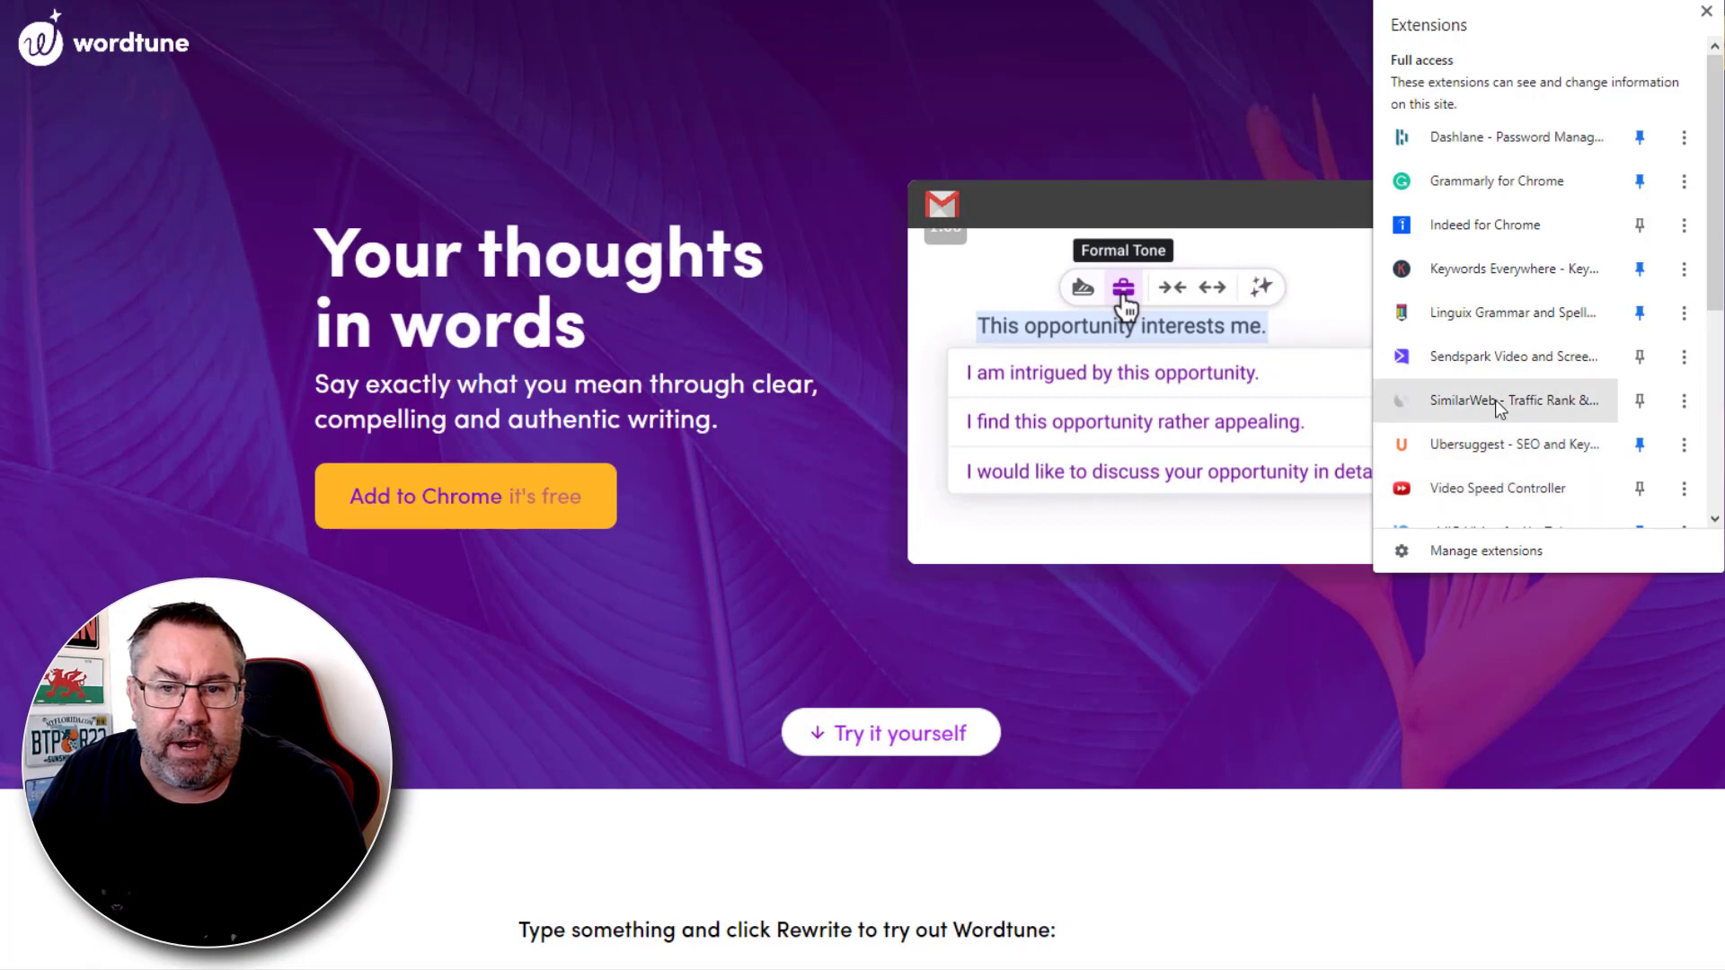
pyautogui.click(1275, 169)
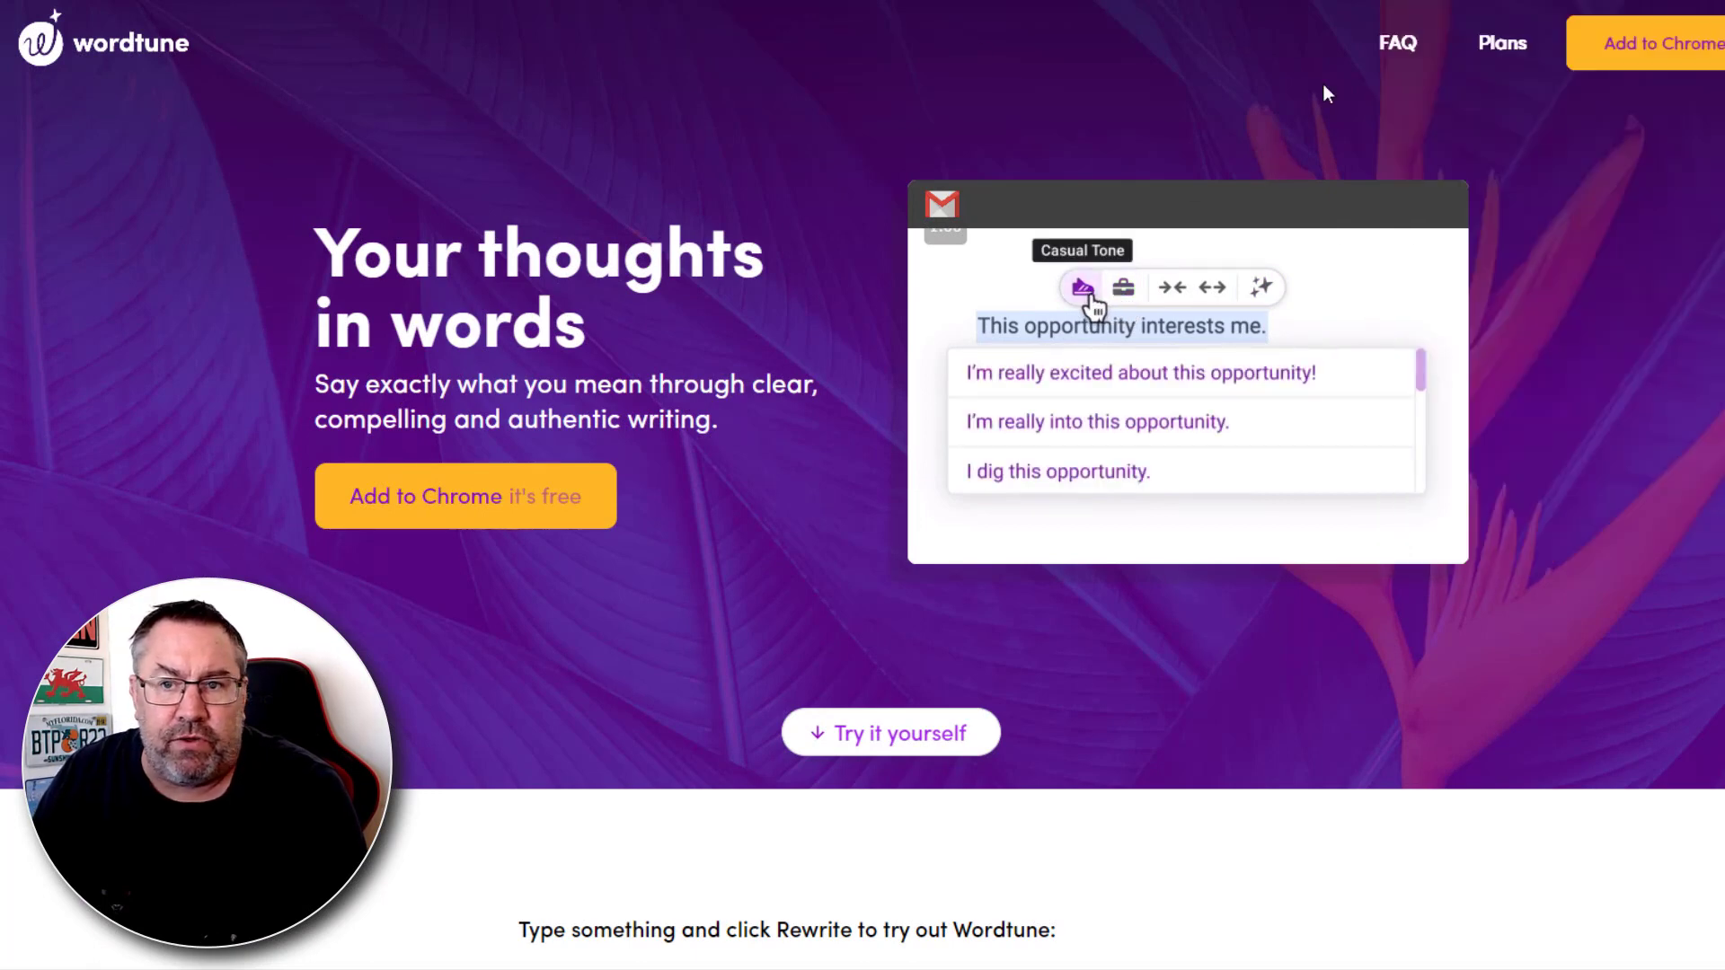
pyautogui.click(1668, 3)
pyautogui.scroll(-4, 1558, 411)
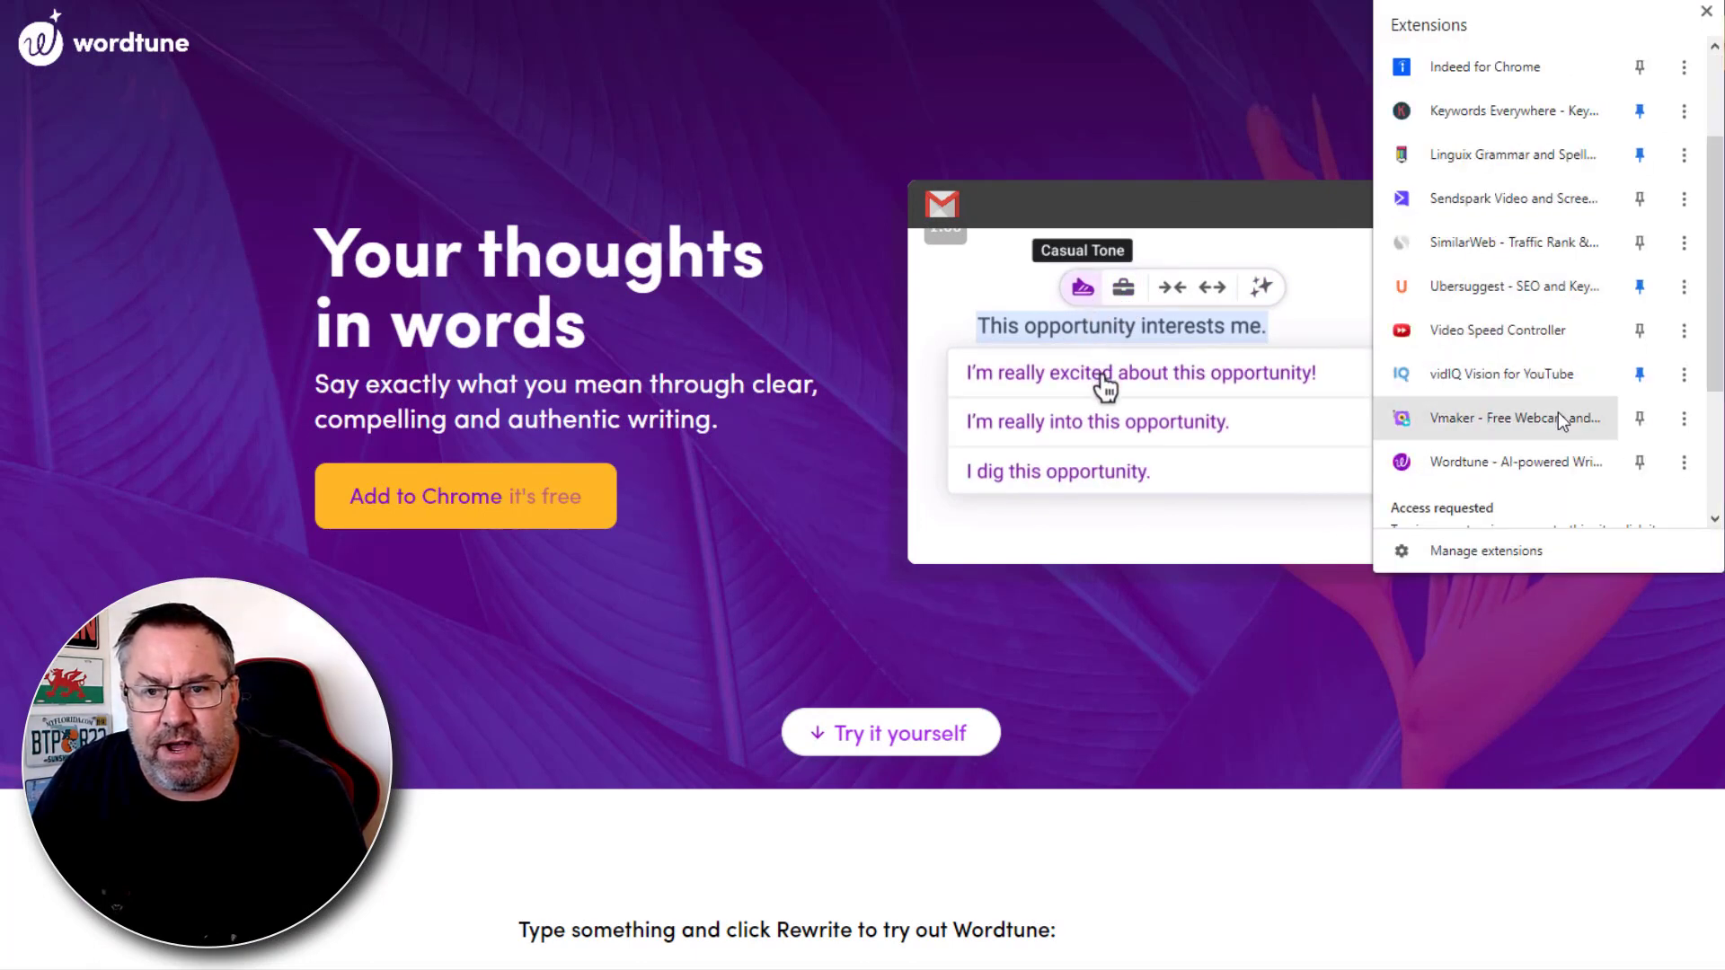
pyautogui.click(1513, 332)
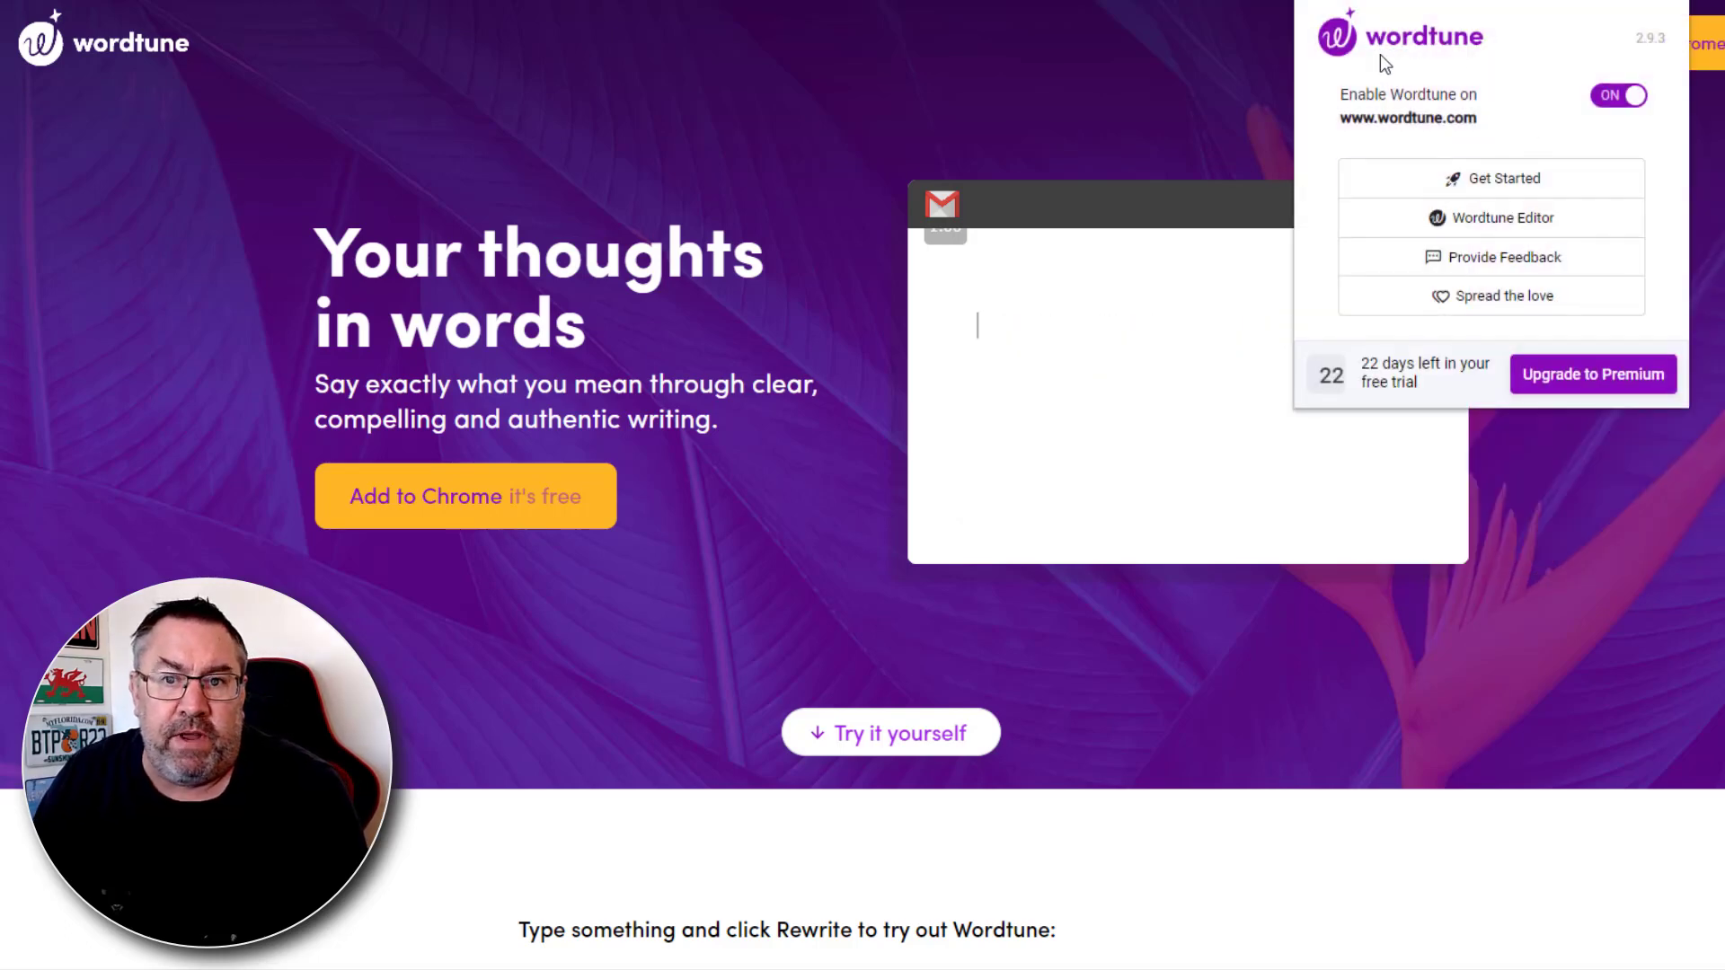
pyautogui.click(1488, 183)
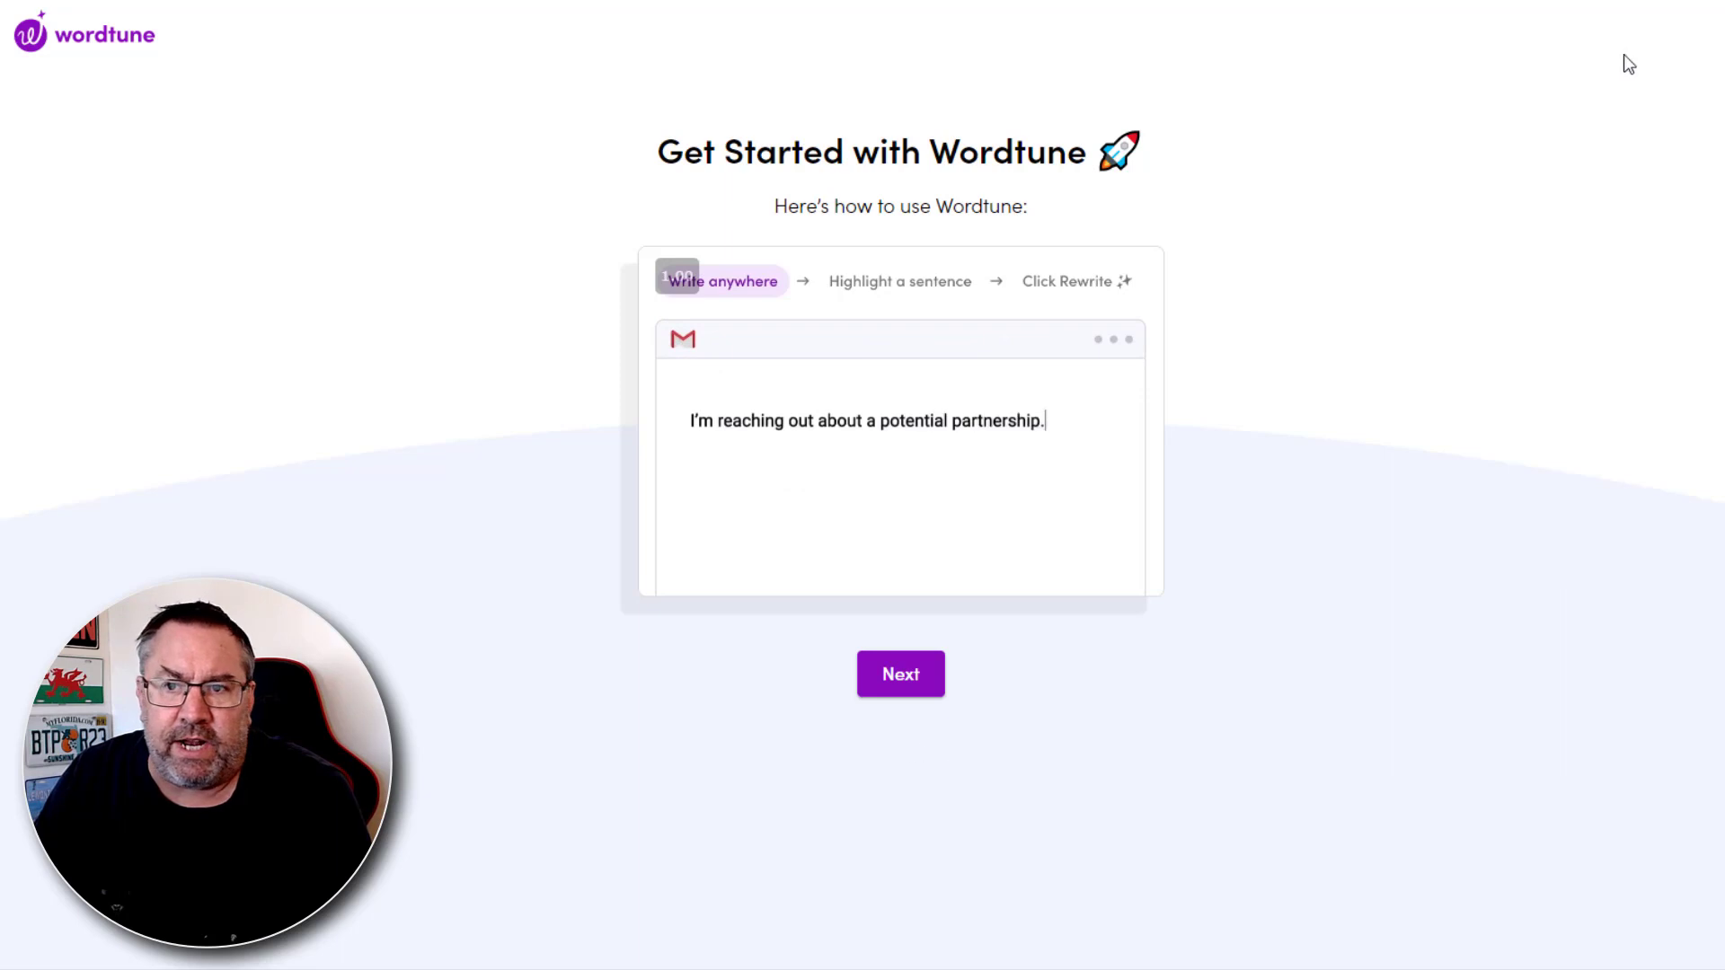
# - Open the Wordtune Editor through the Wordtune browser extension
pyautogui.click(1707, 7)
pyautogui.scroll(-3, 1551, 406)
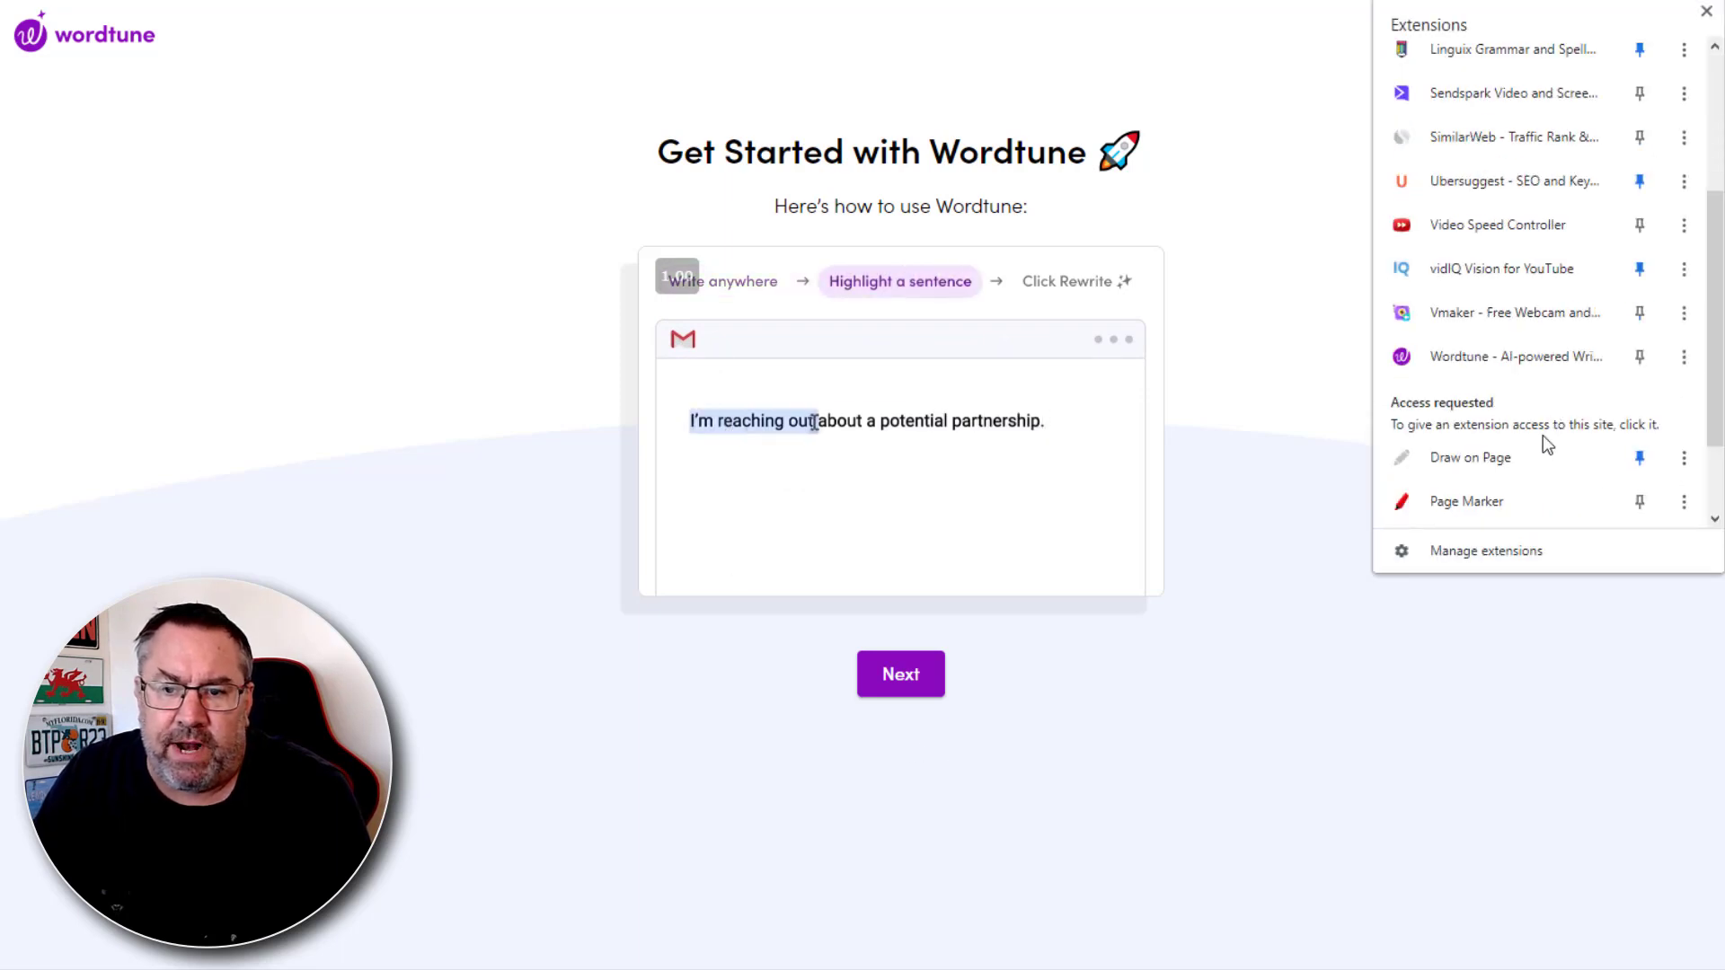
pyautogui.click(1497, 343)
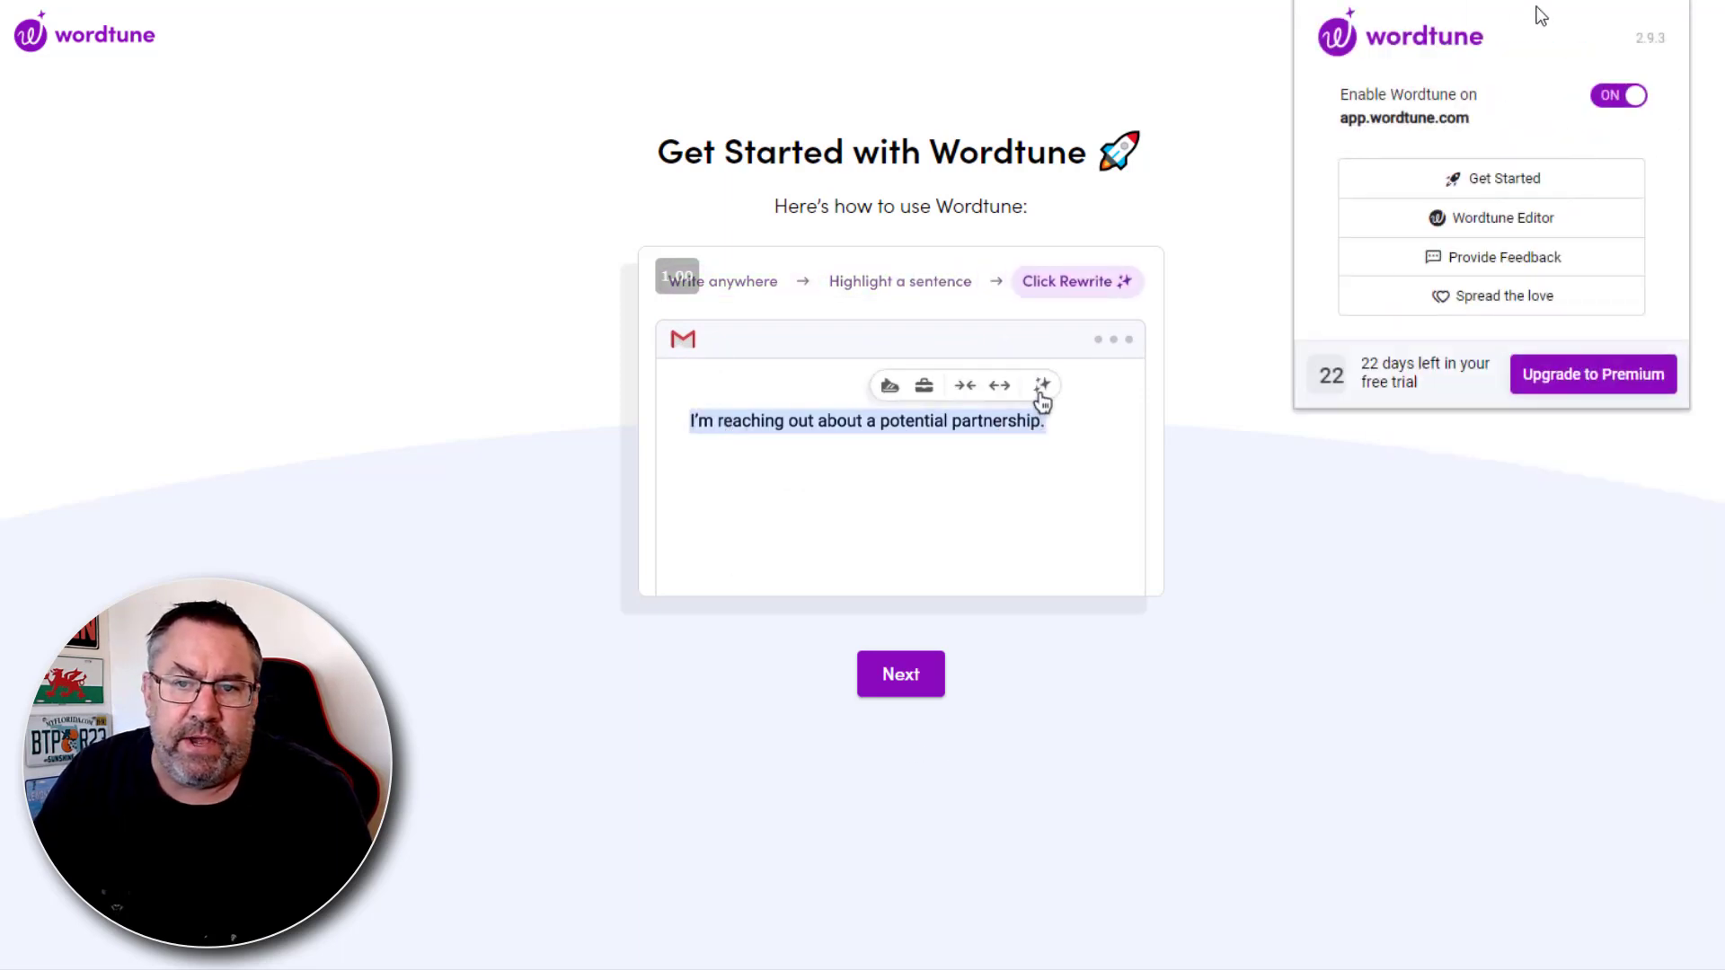
pyautogui.click(1509, 229)
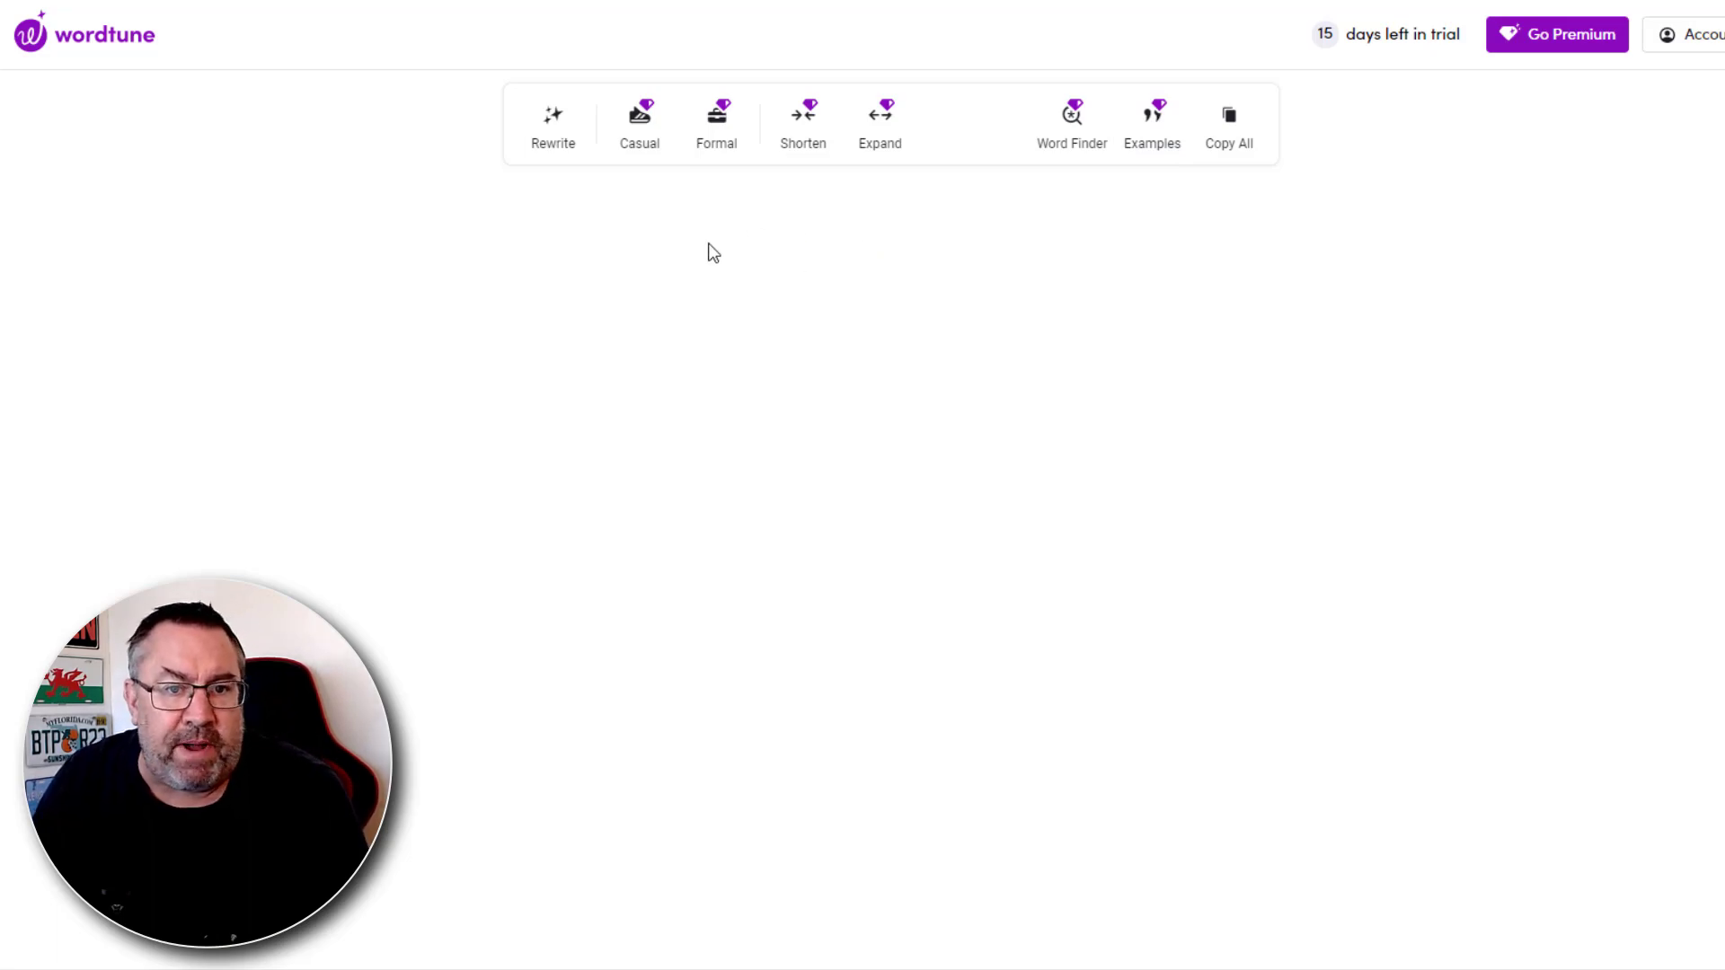
# - Copy the first email draft, from the greeting through "until next time guys take care", from Google Docs into the blank Wordtune Editor
pyautogui.click(620, 298)
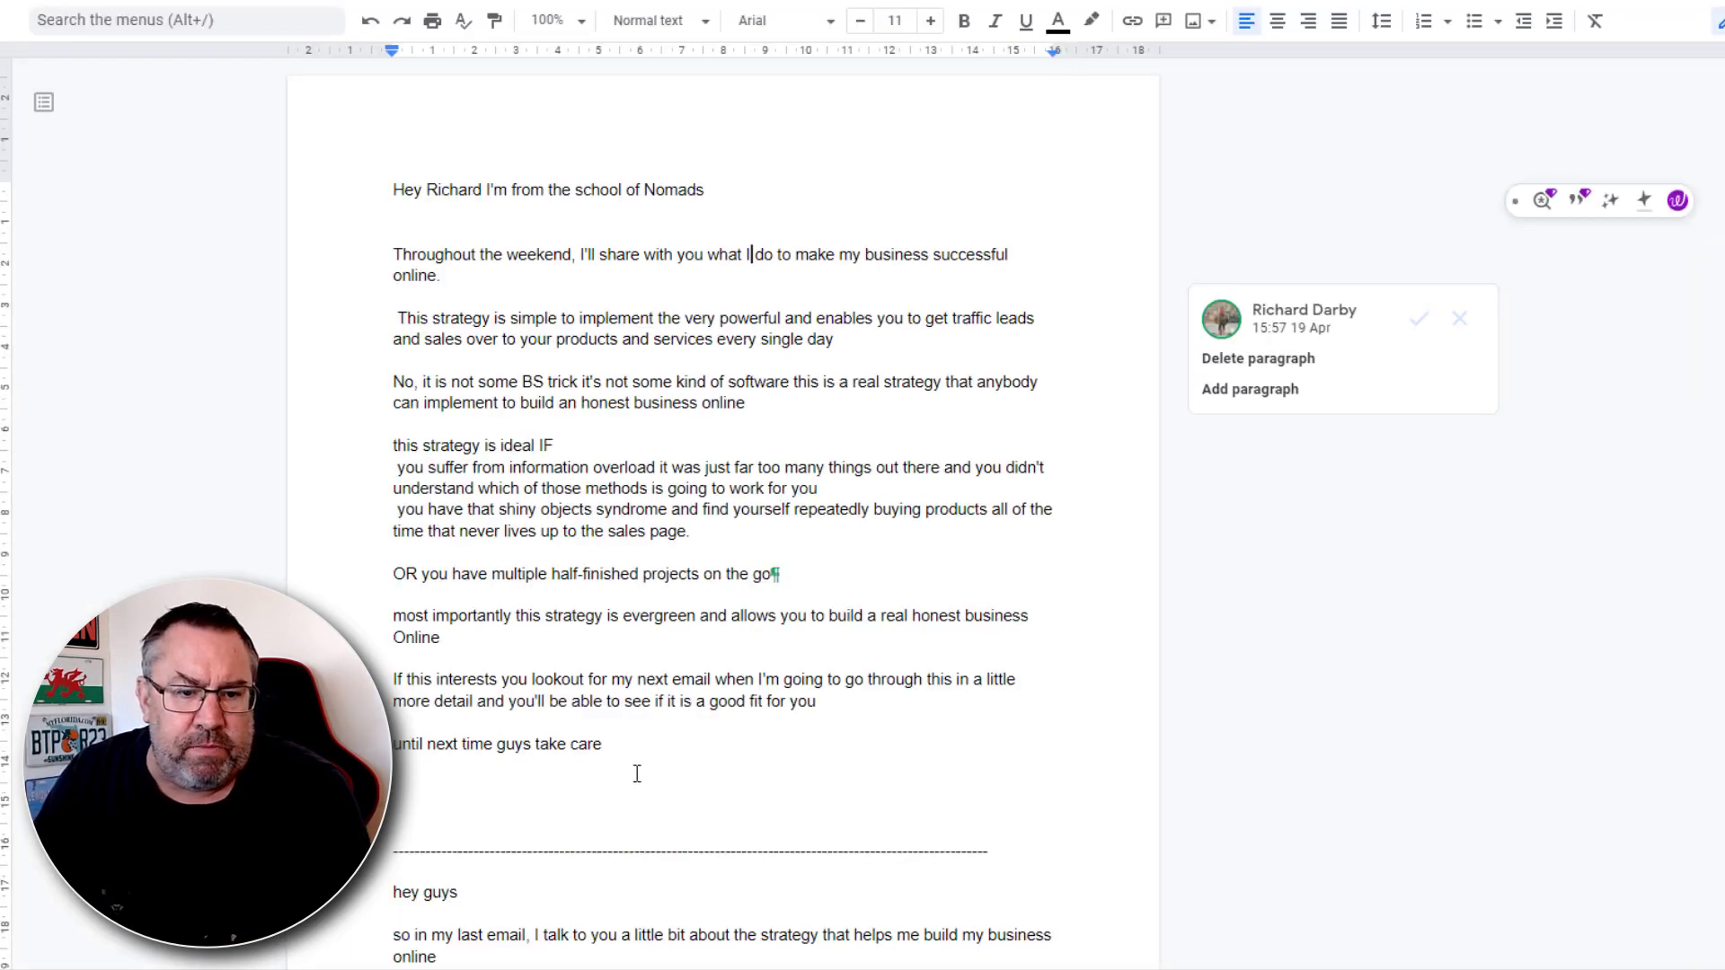
pyautogui.moveTo(637, 773); pyautogui.dragTo(445, 182)
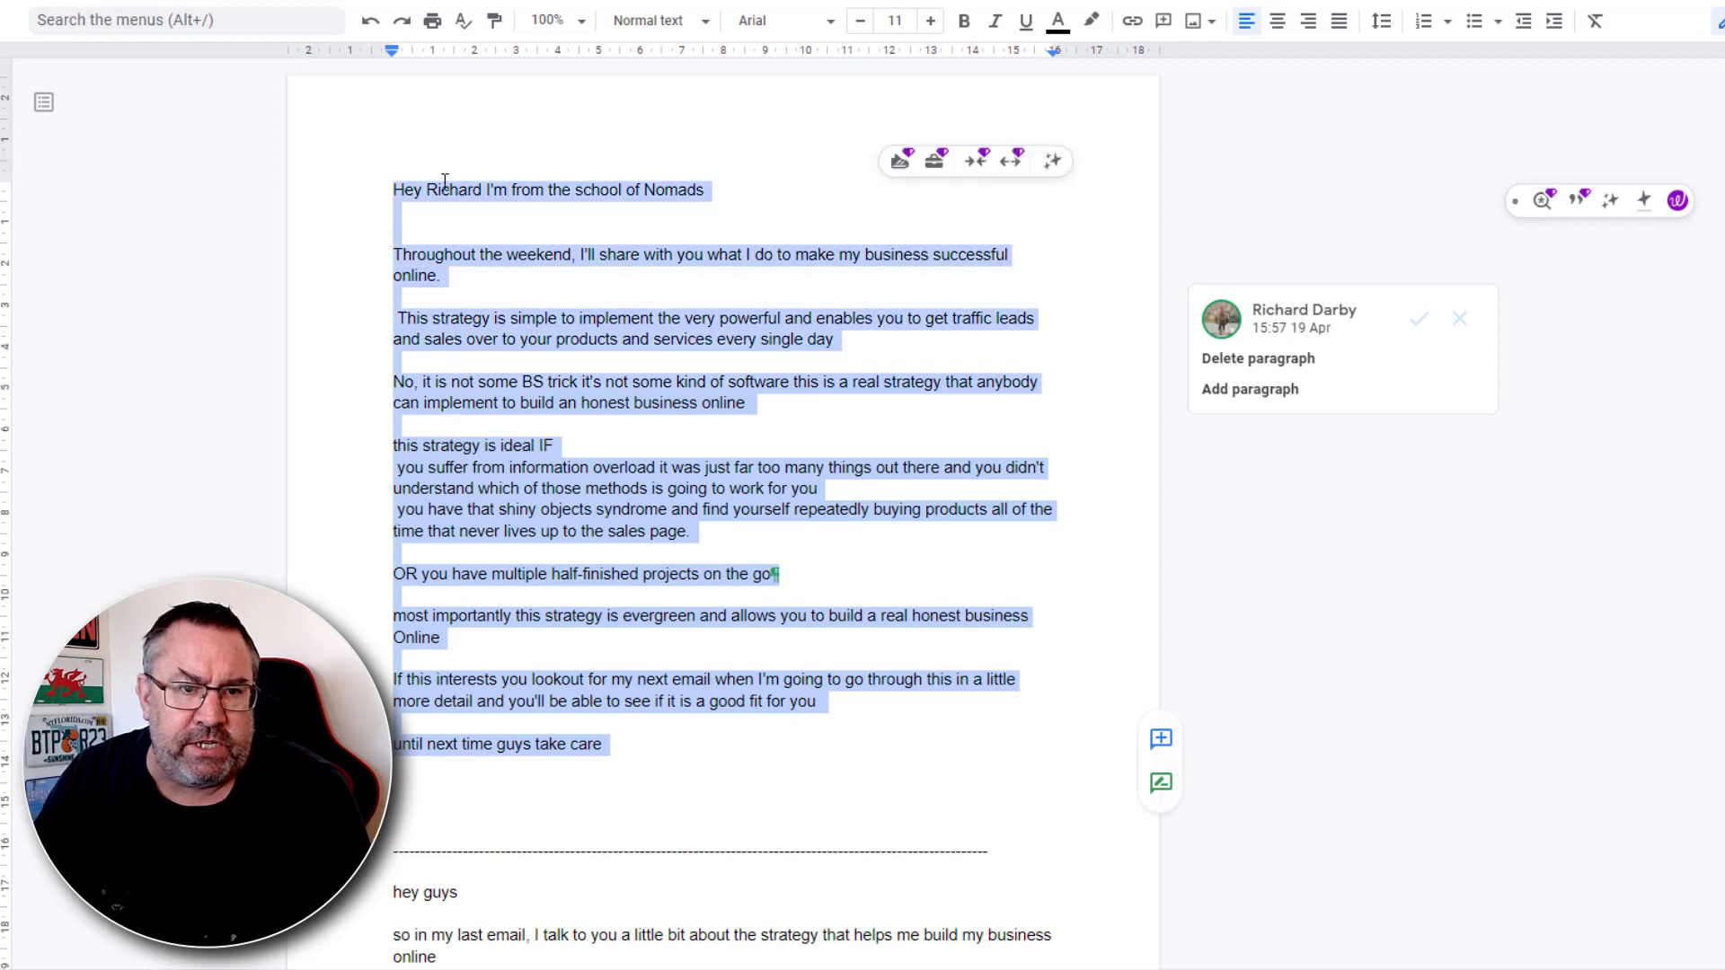
pyautogui.rightClick(445, 182)
pyautogui.click(519, 239)
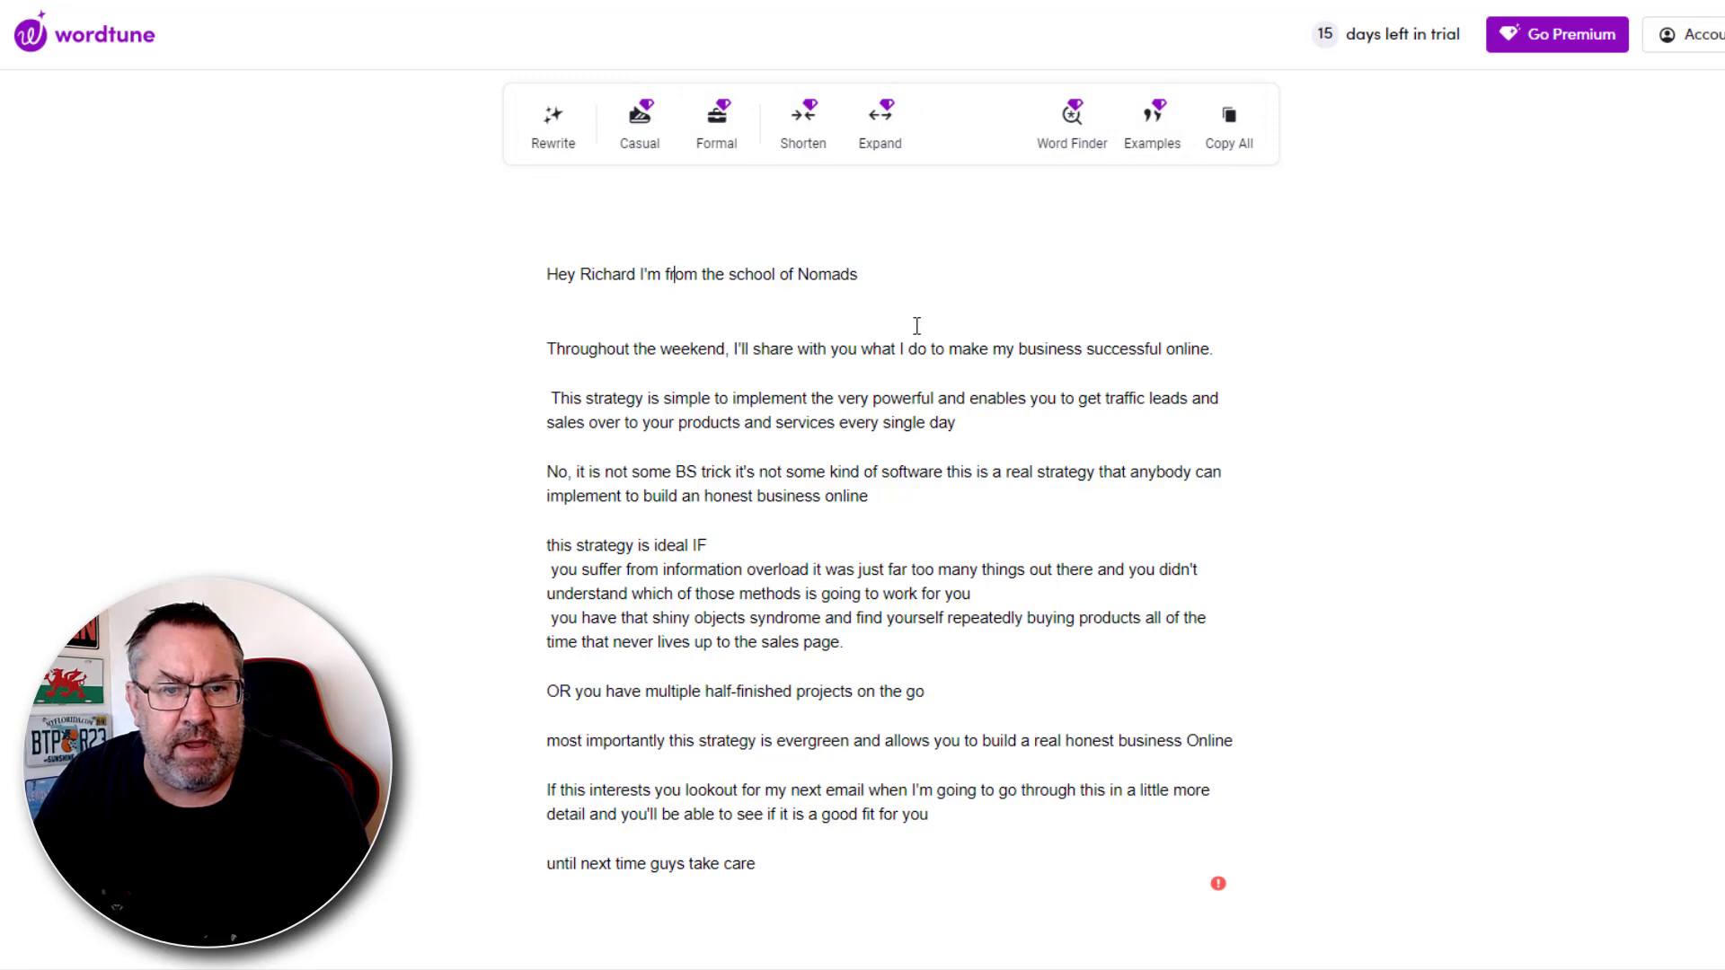
pyautogui.moveTo(1223, 346); pyautogui.dragTo(542, 357)
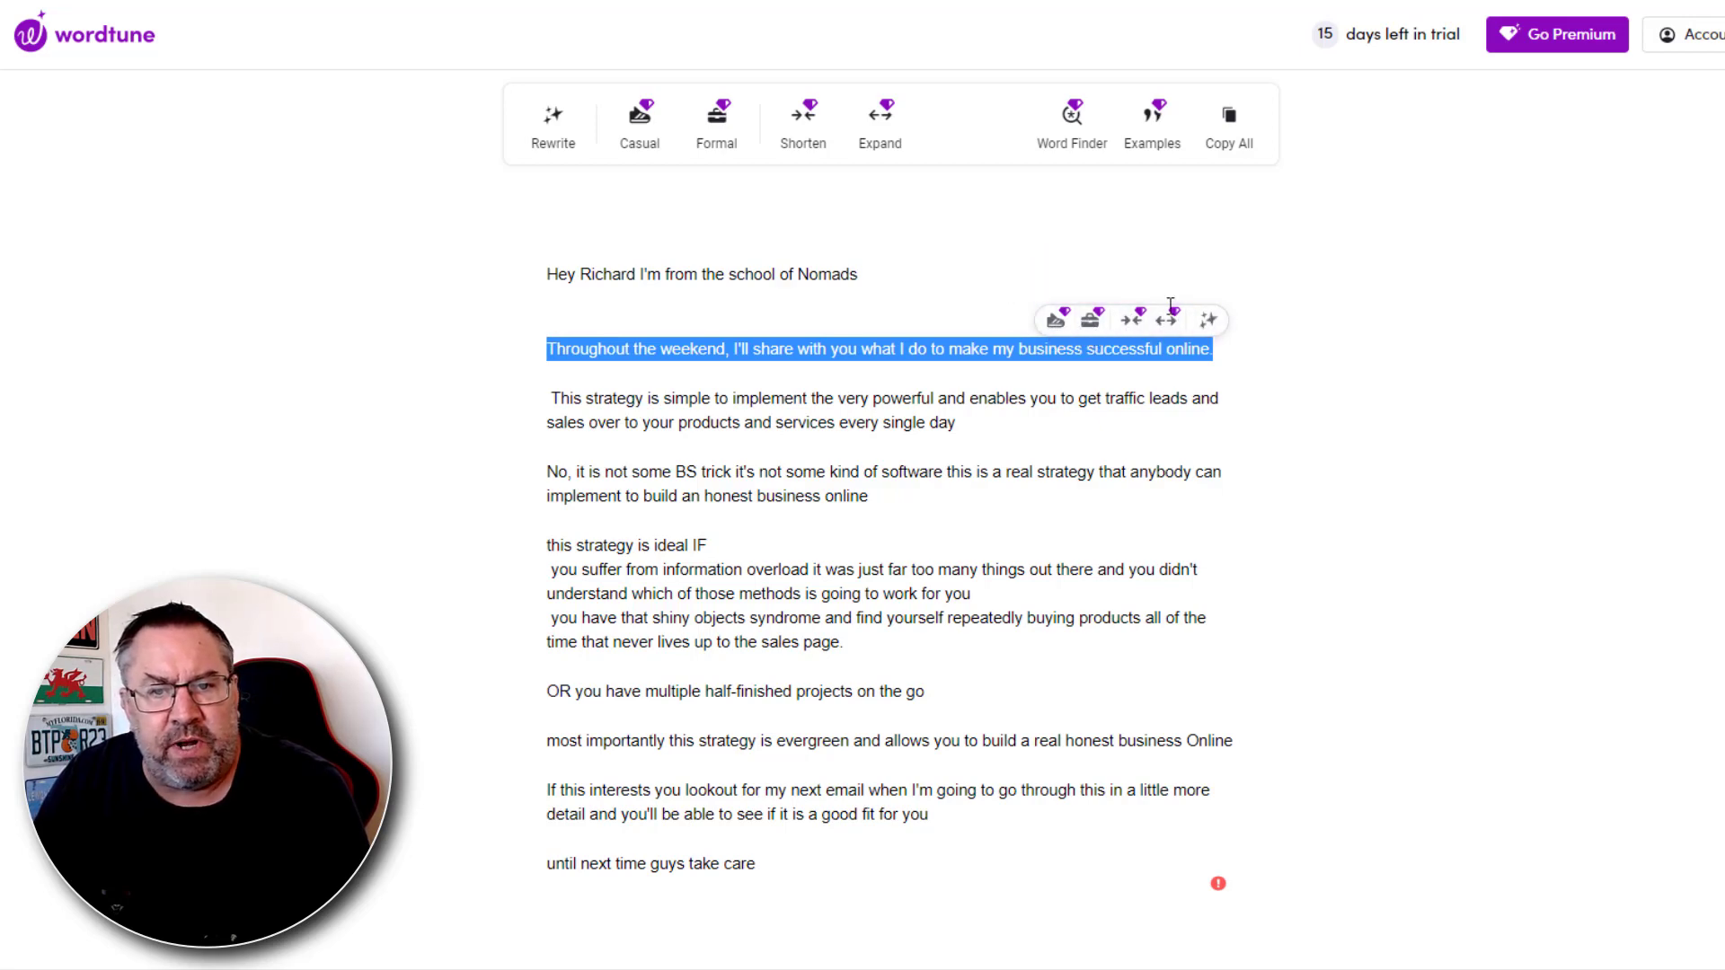
pyautogui.click(1453, 387)
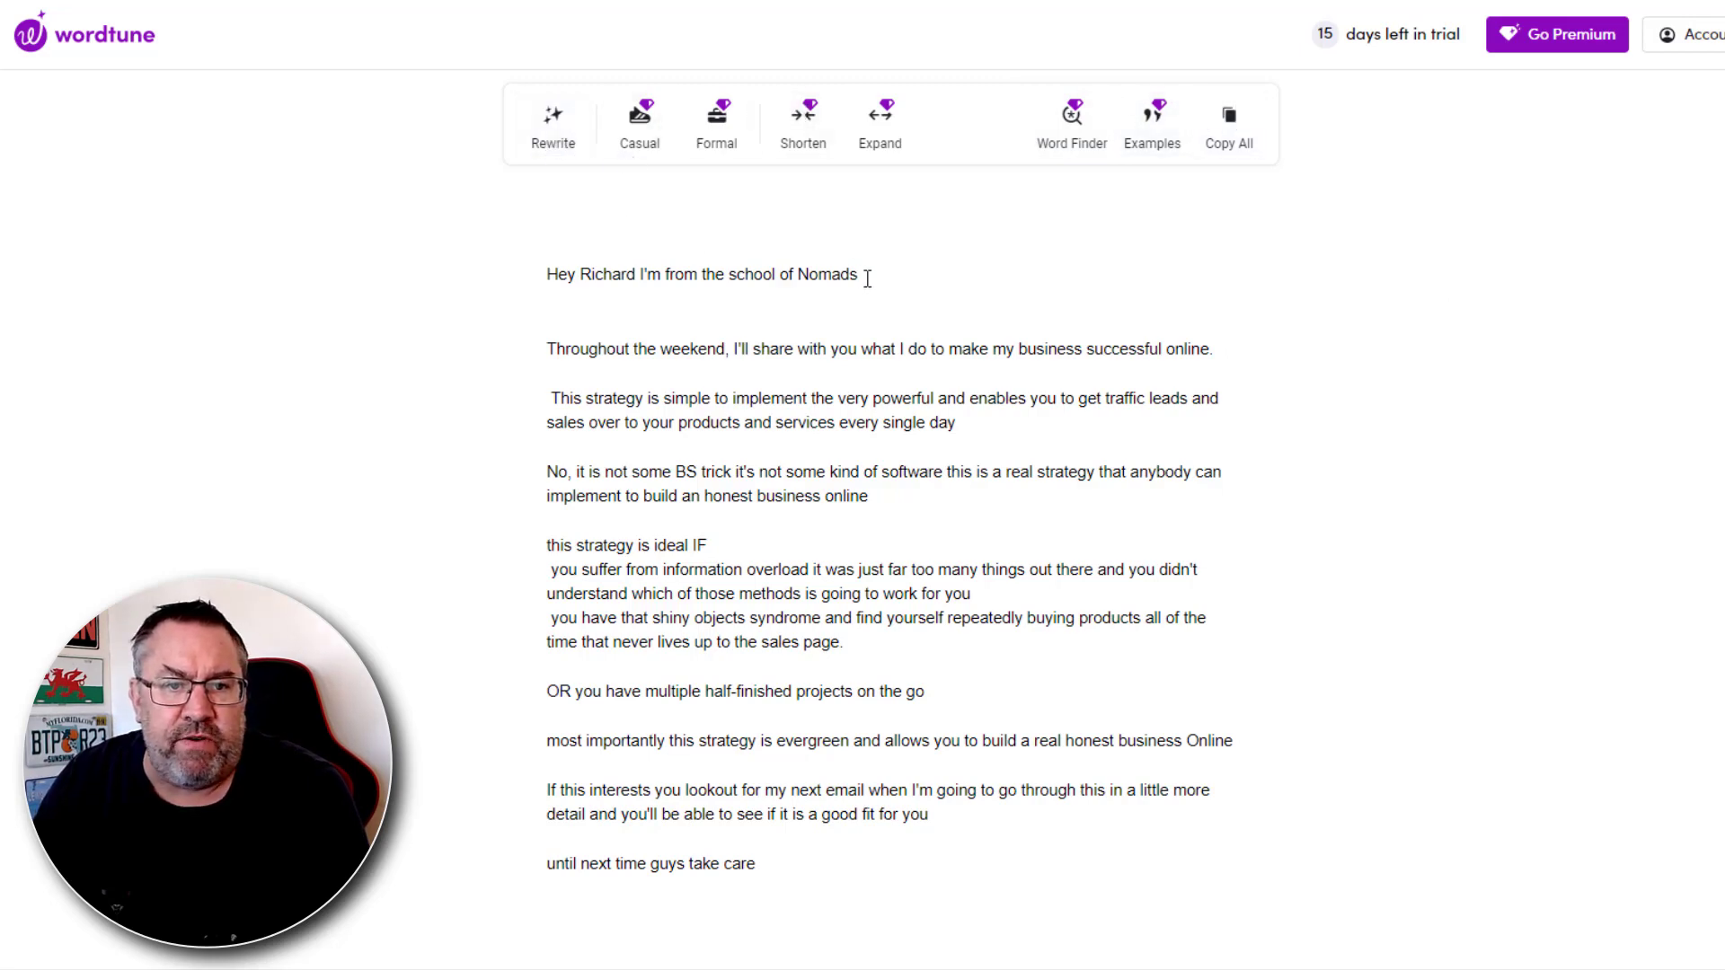
pyautogui.moveTo(863, 276); pyautogui.dragTo(664, 275)
pyautogui.click(698, 349)
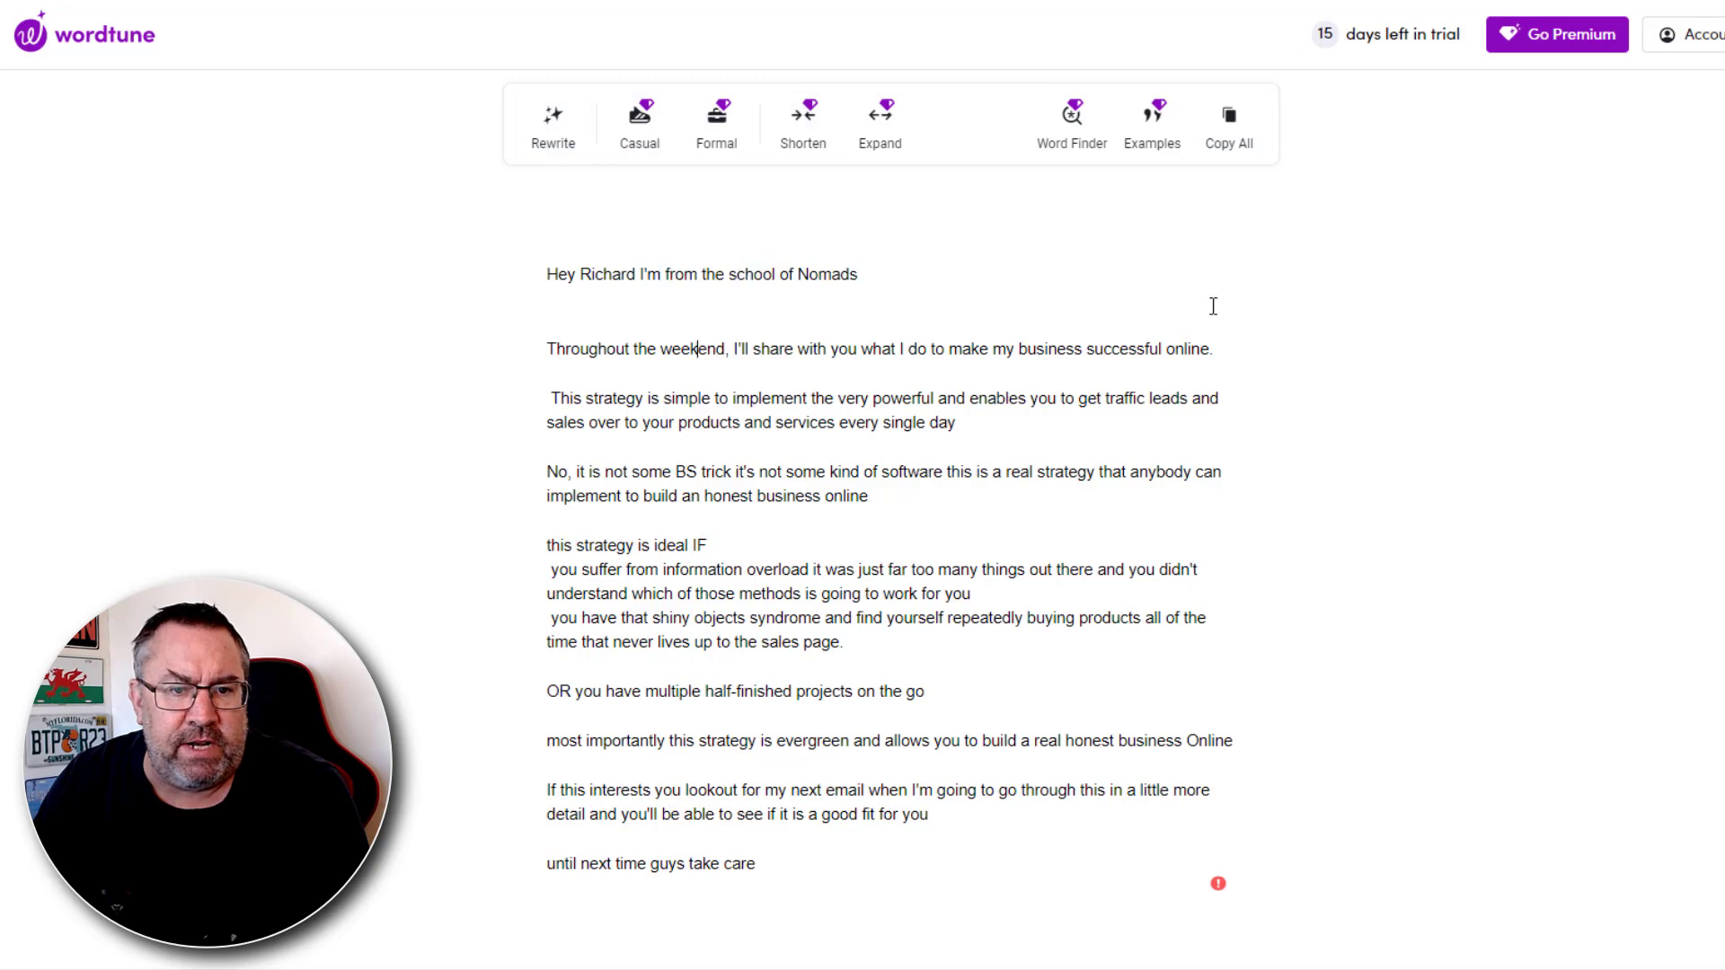
# - Generate Rewrite suggestions for the sentence starting "Throughout the weekend" and review the alternatives
pyautogui.moveTo(1210, 350); pyautogui.dragTo(546, 350)
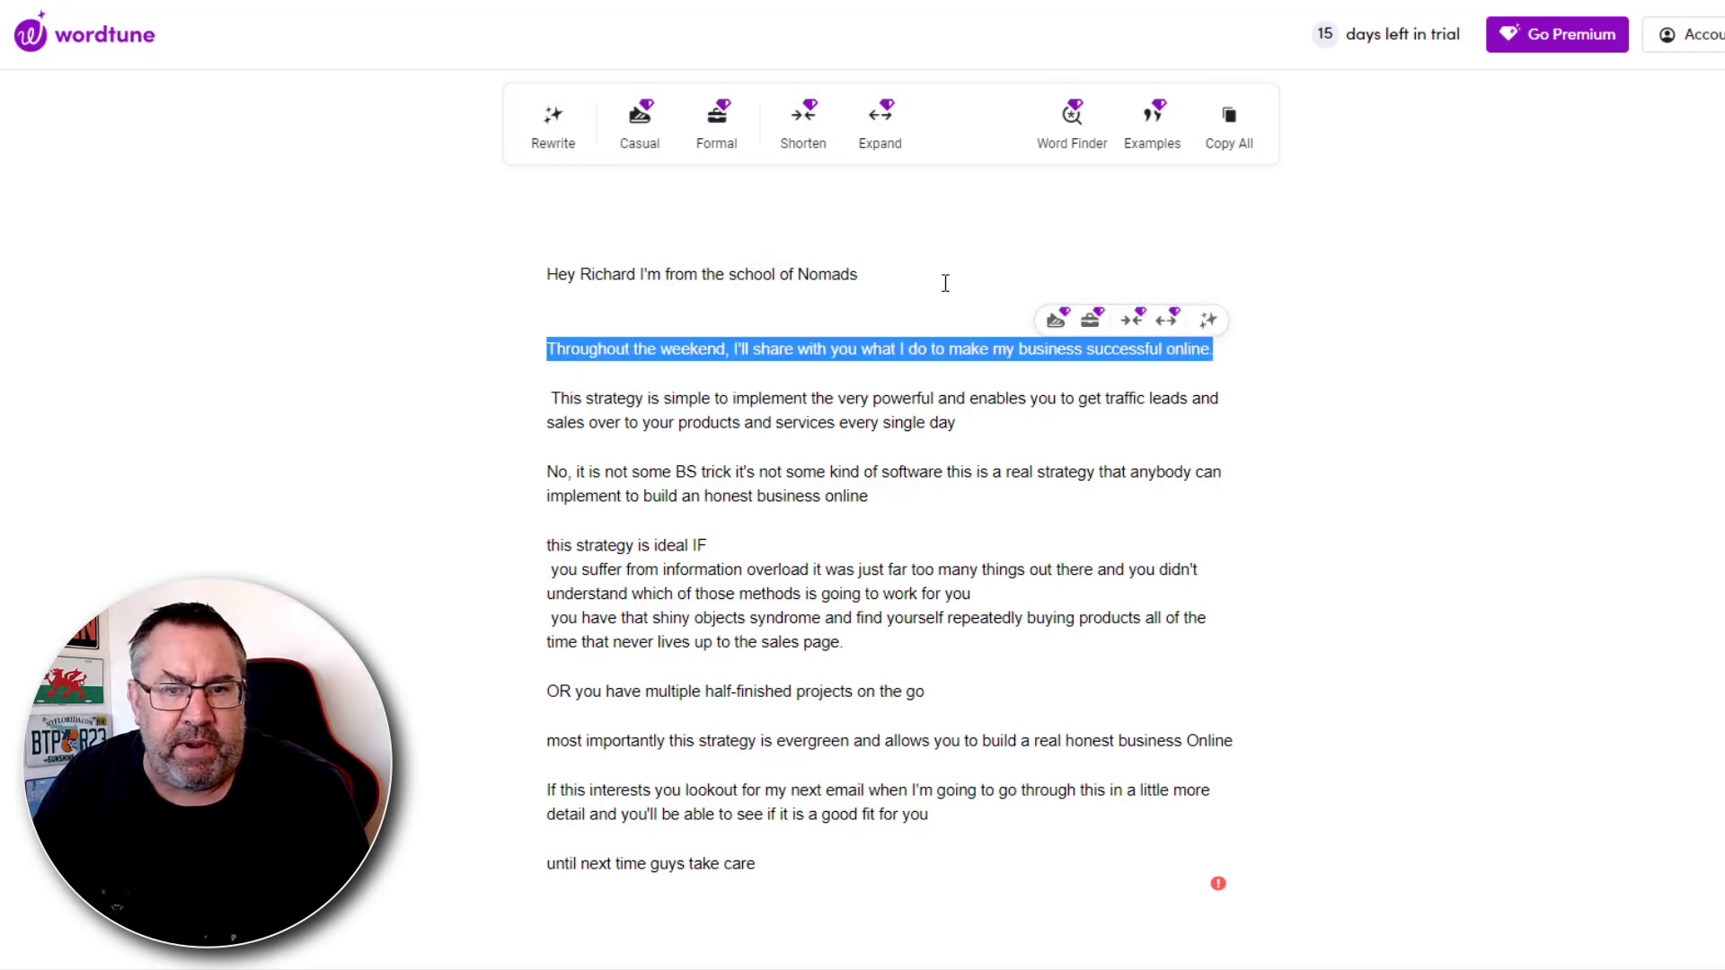
pyautogui.click(552, 119)
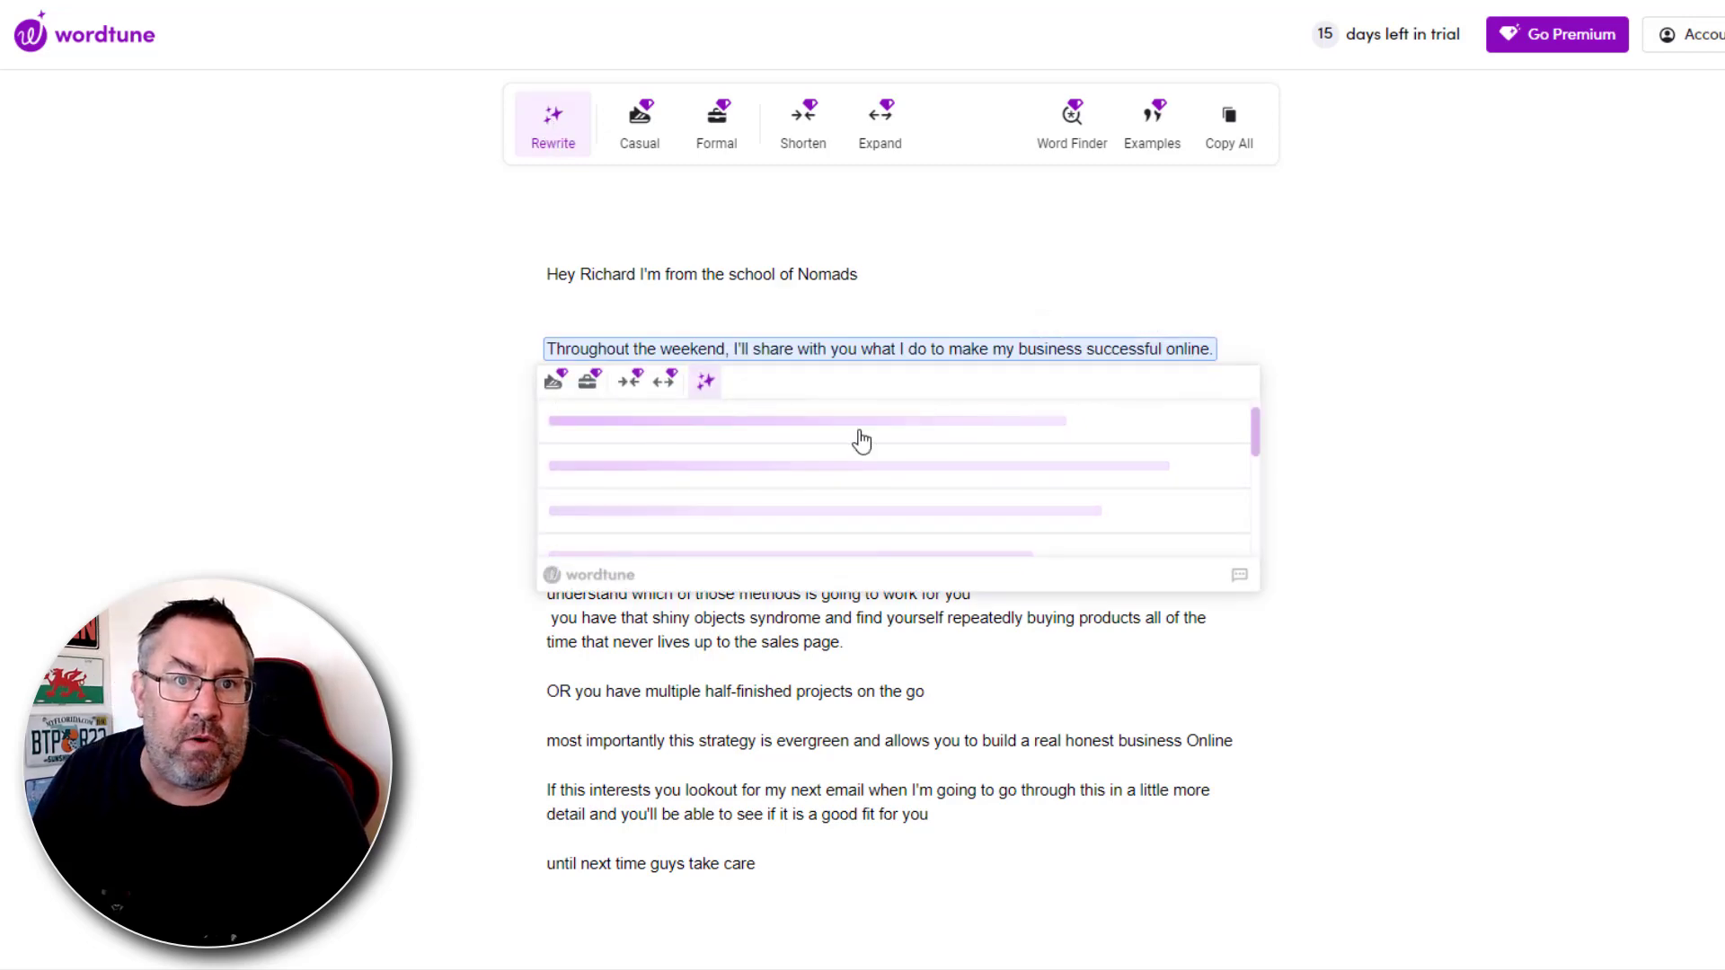
pyautogui.scroll(-2, 905, 493)
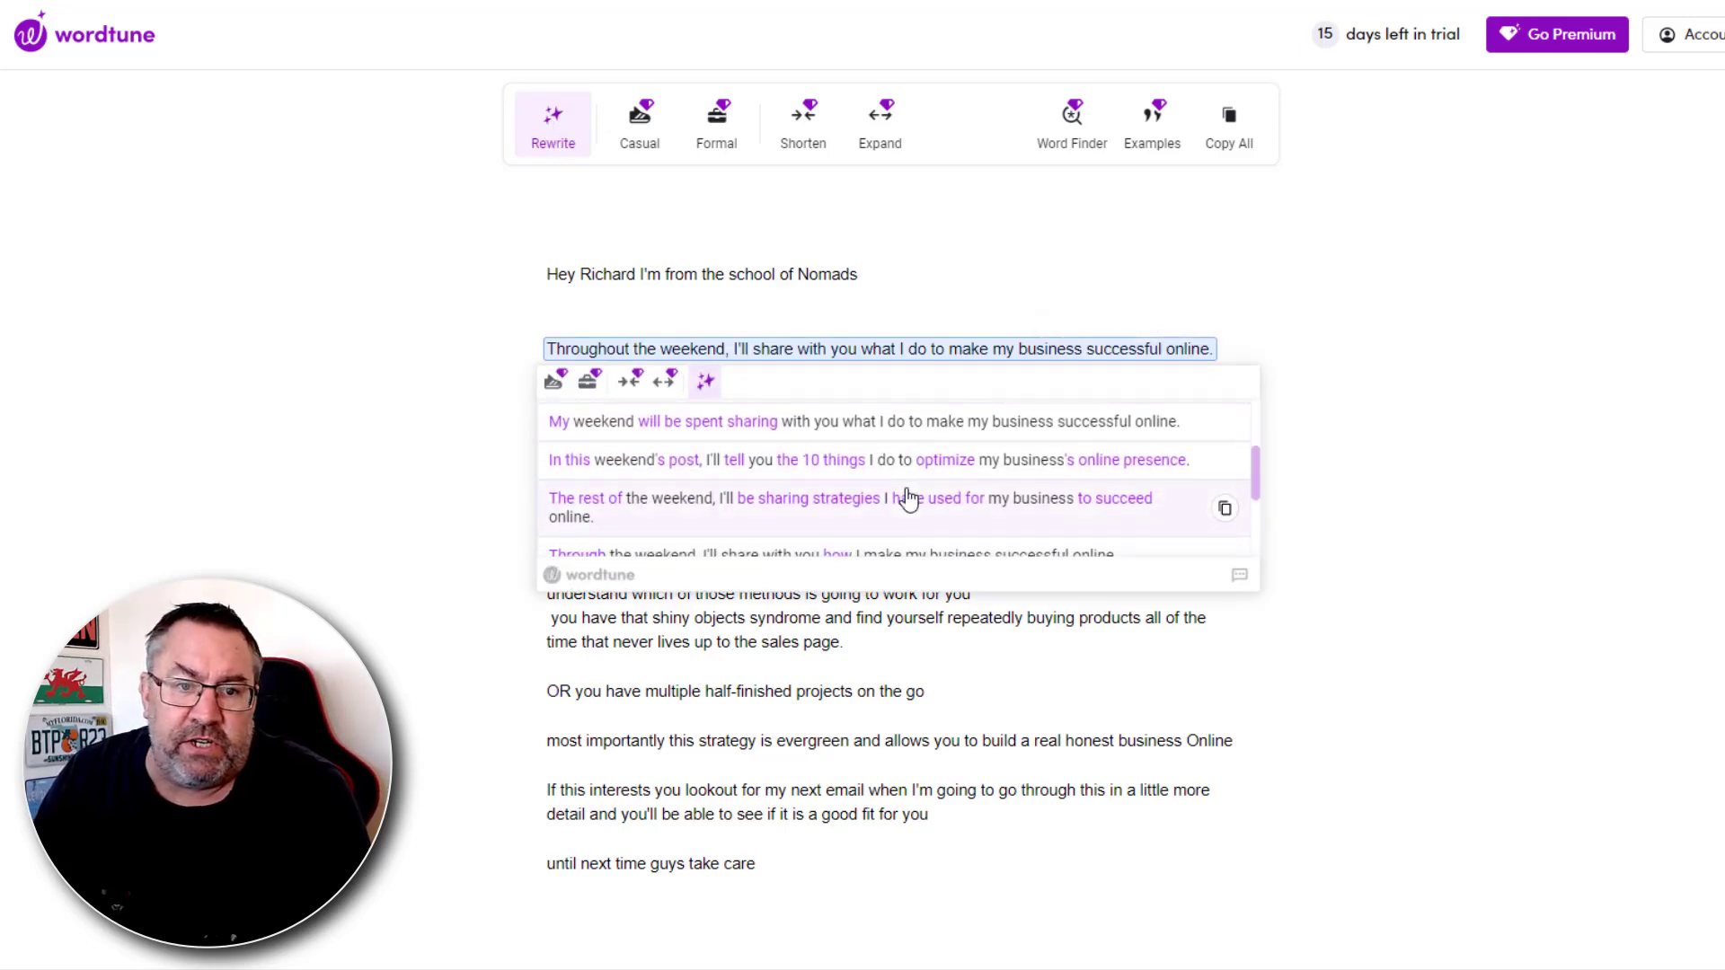
pyautogui.scroll(-2, 909, 496)
pyautogui.scroll(5, 878, 492)
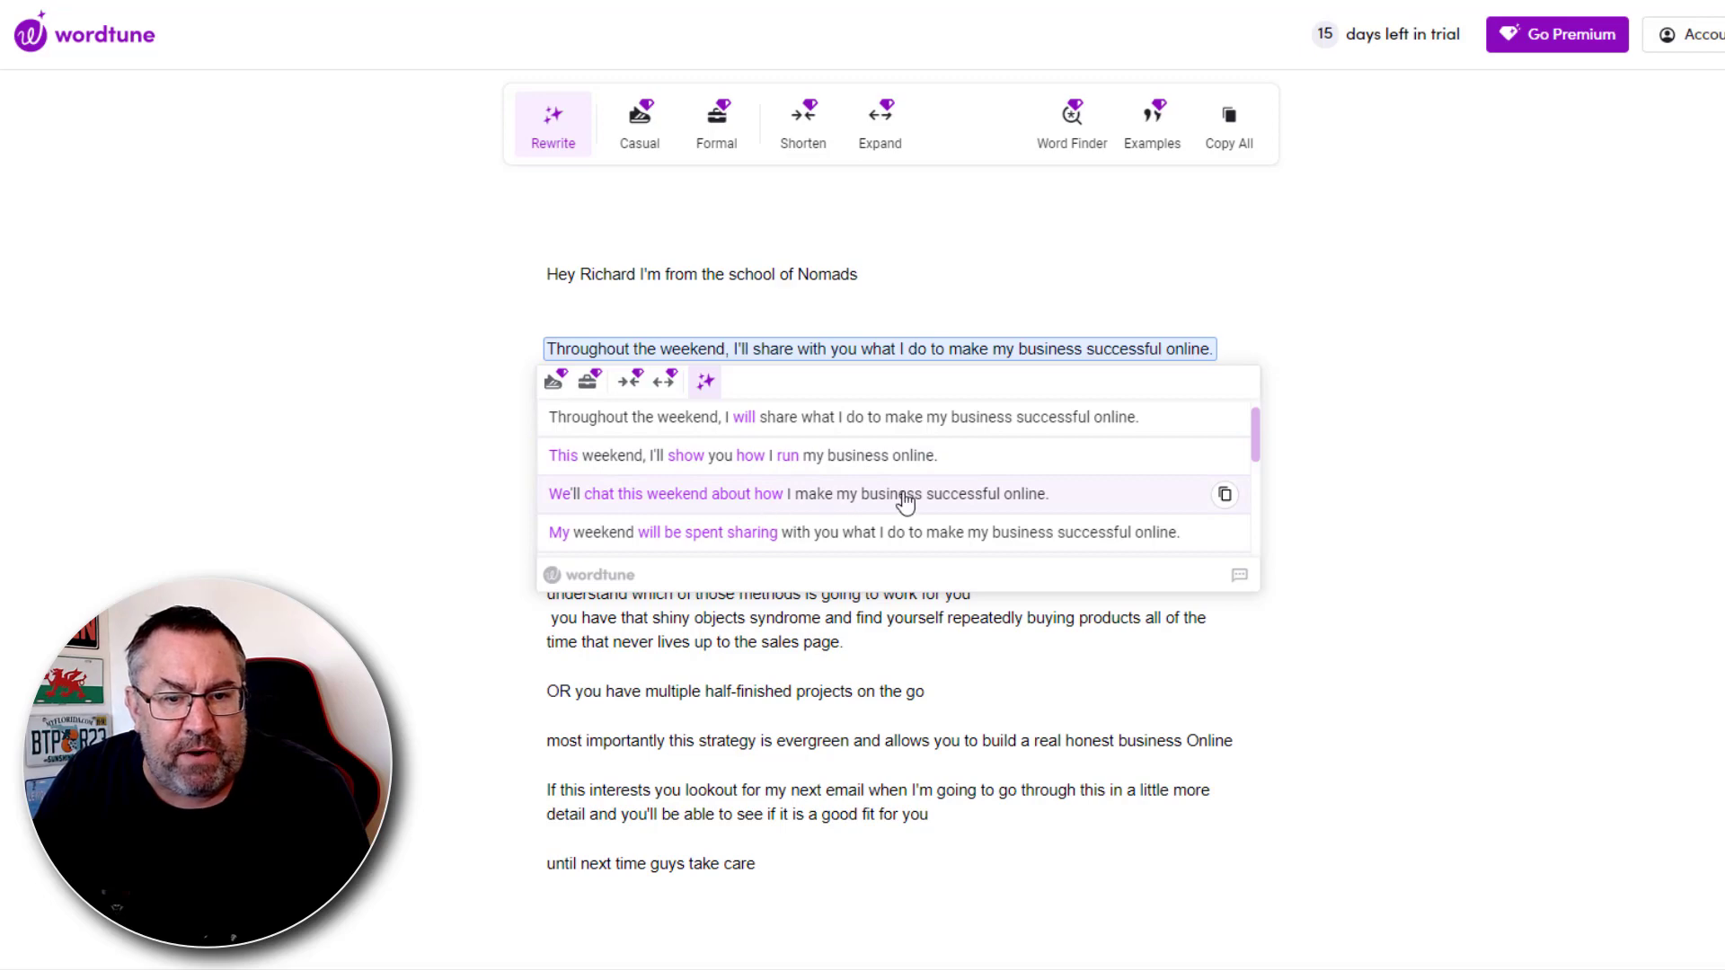
pyautogui.scroll(-1, 1020, 506)
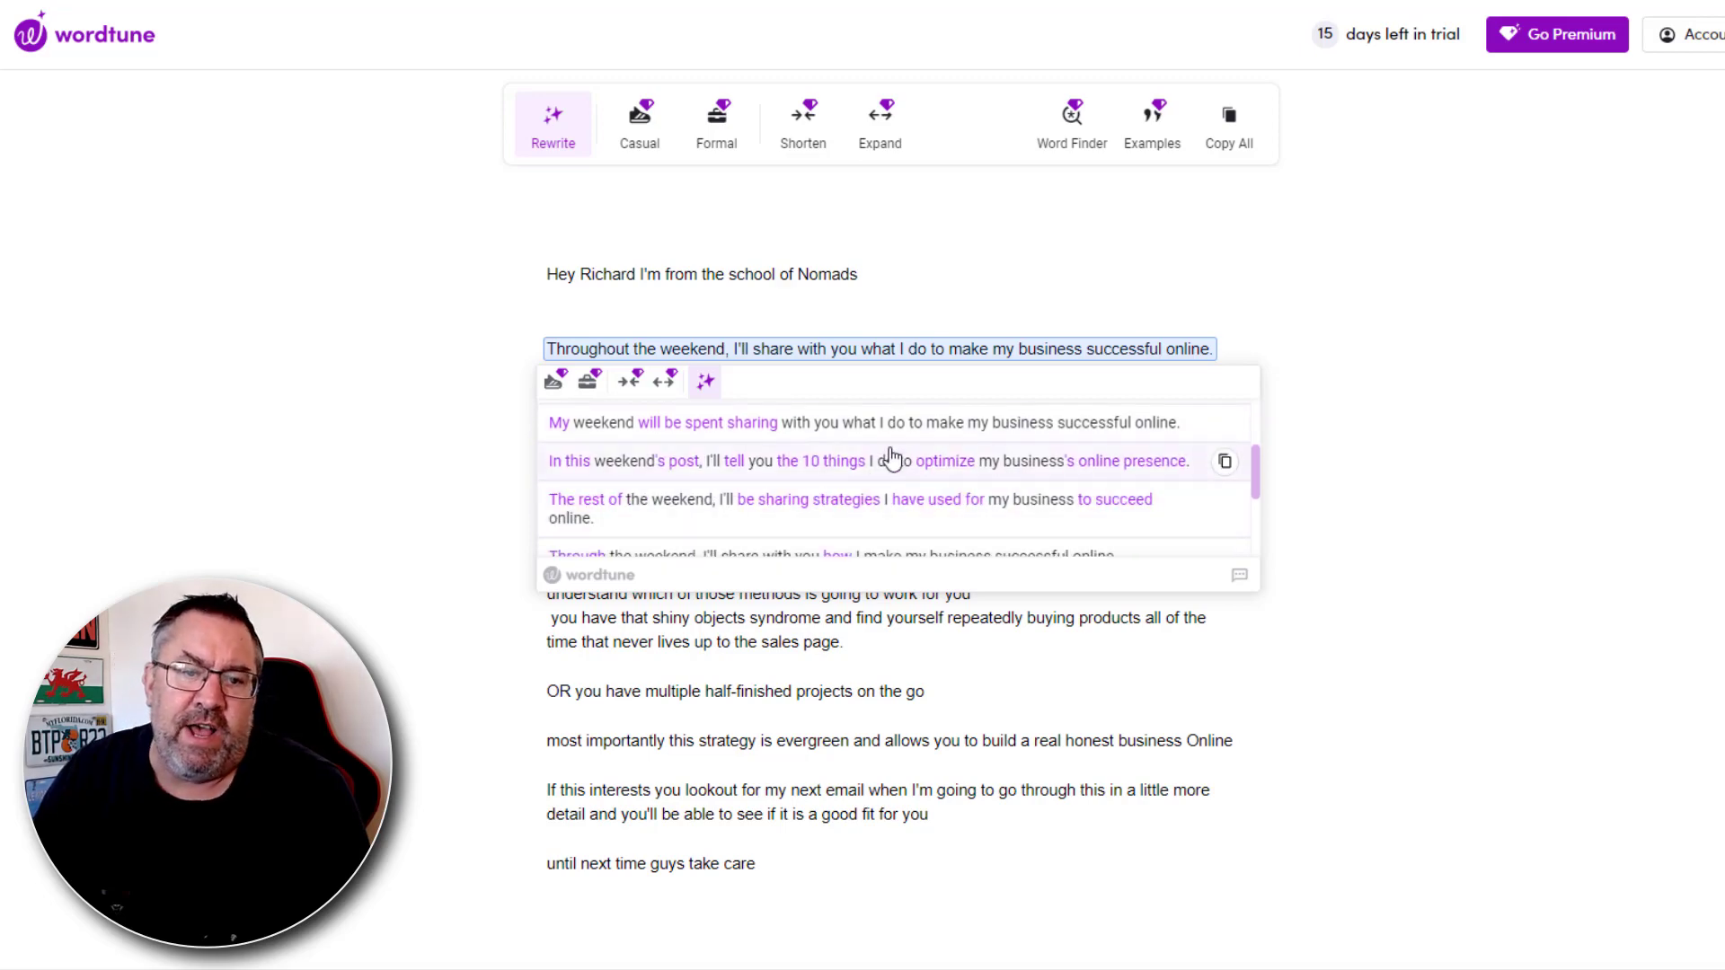
pyautogui.scroll(-5, 952, 505)
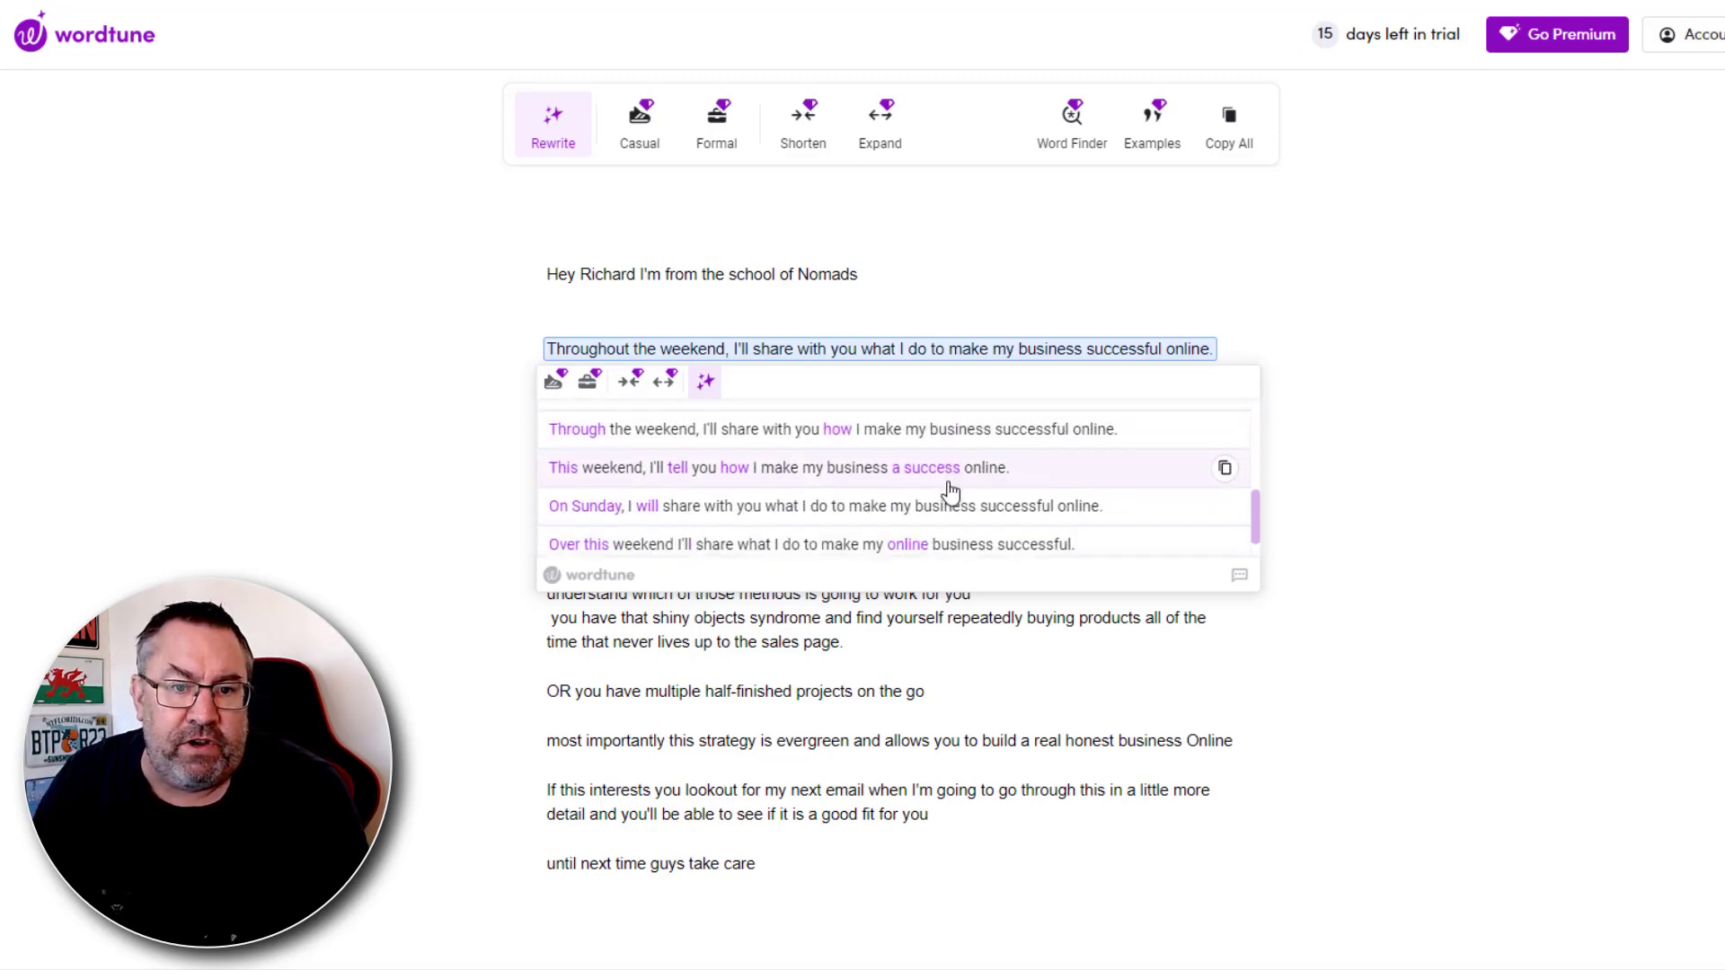
pyautogui.scroll(-1, 931, 516)
pyautogui.scroll(2, 943, 405)
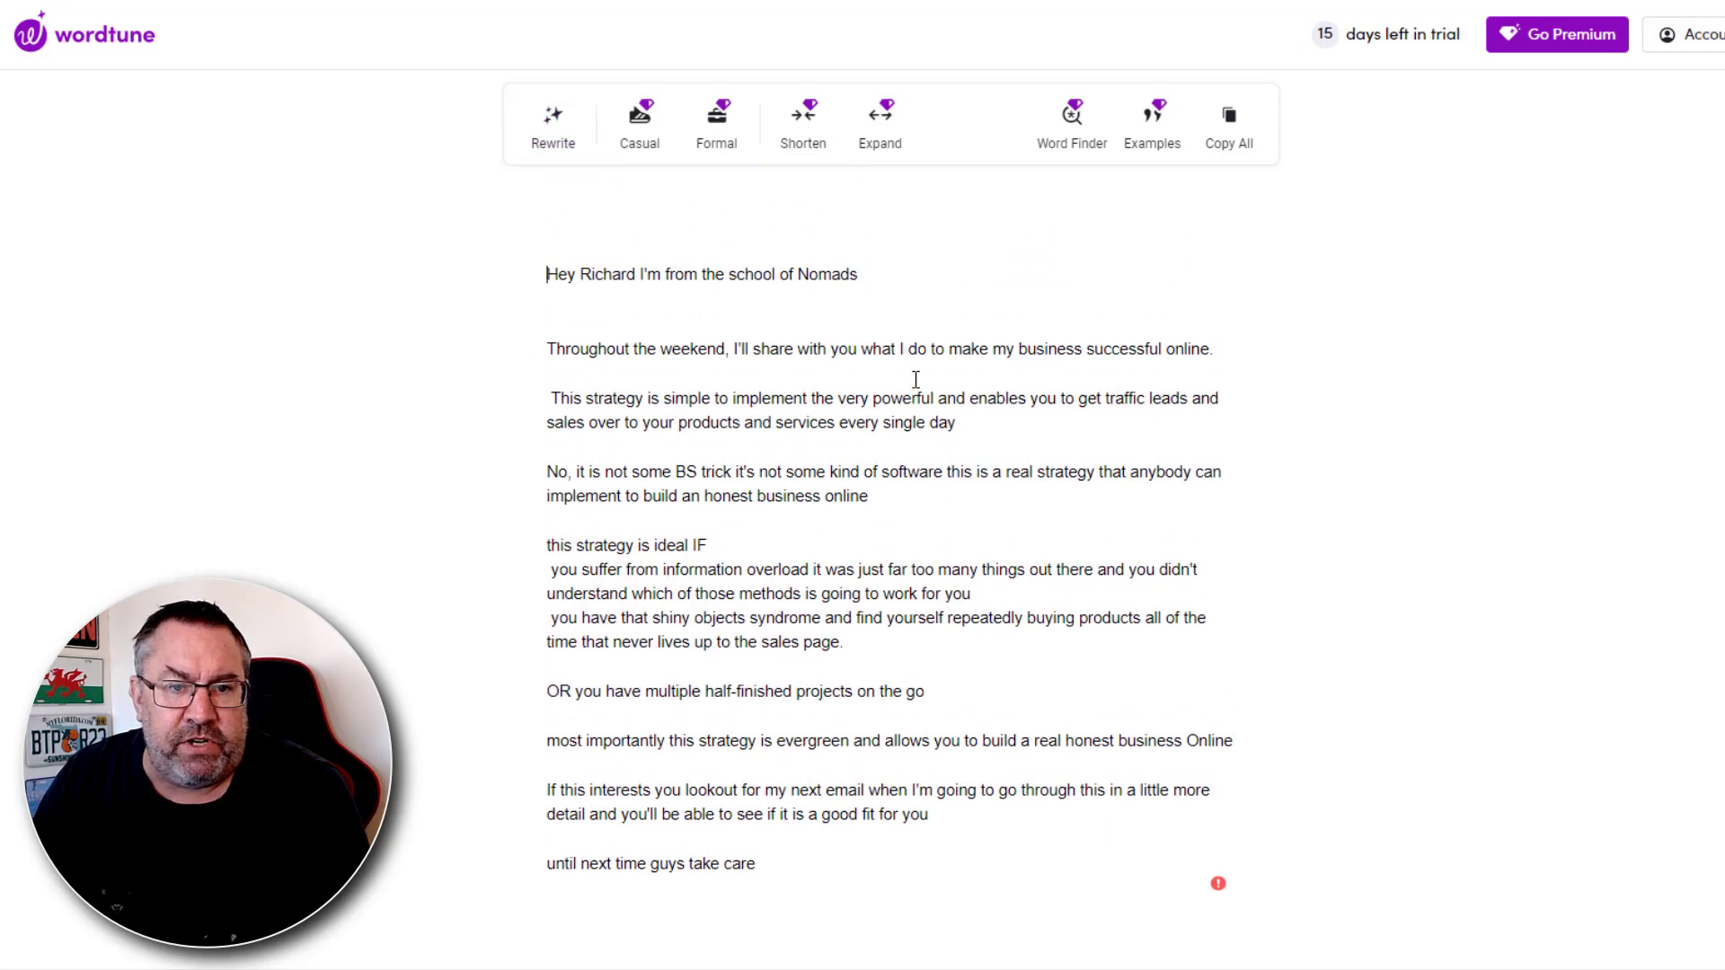
# - Rewrite the "Throughout the weekend" sentence as "This weekend, I'll tell you how I make my business a success online."
pyautogui.moveTo(1223, 346); pyautogui.dragTo(548, 348)
pyautogui.click(552, 130)
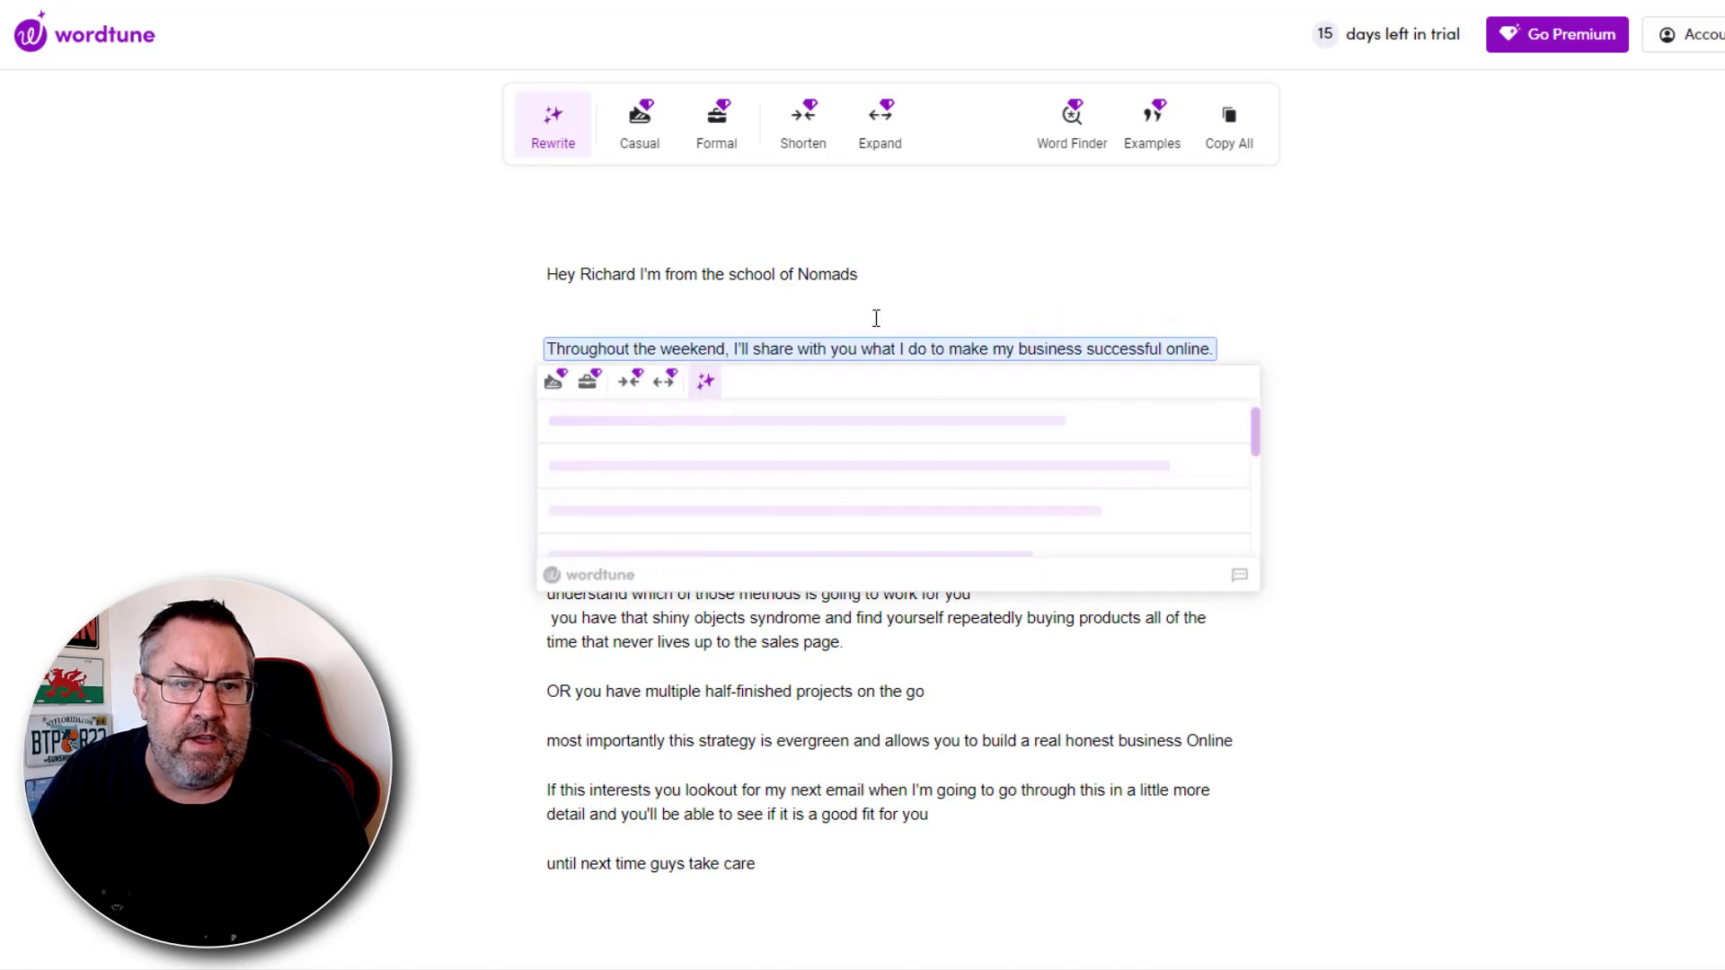
pyautogui.scroll(-3, 898, 492)
pyautogui.click(818, 493)
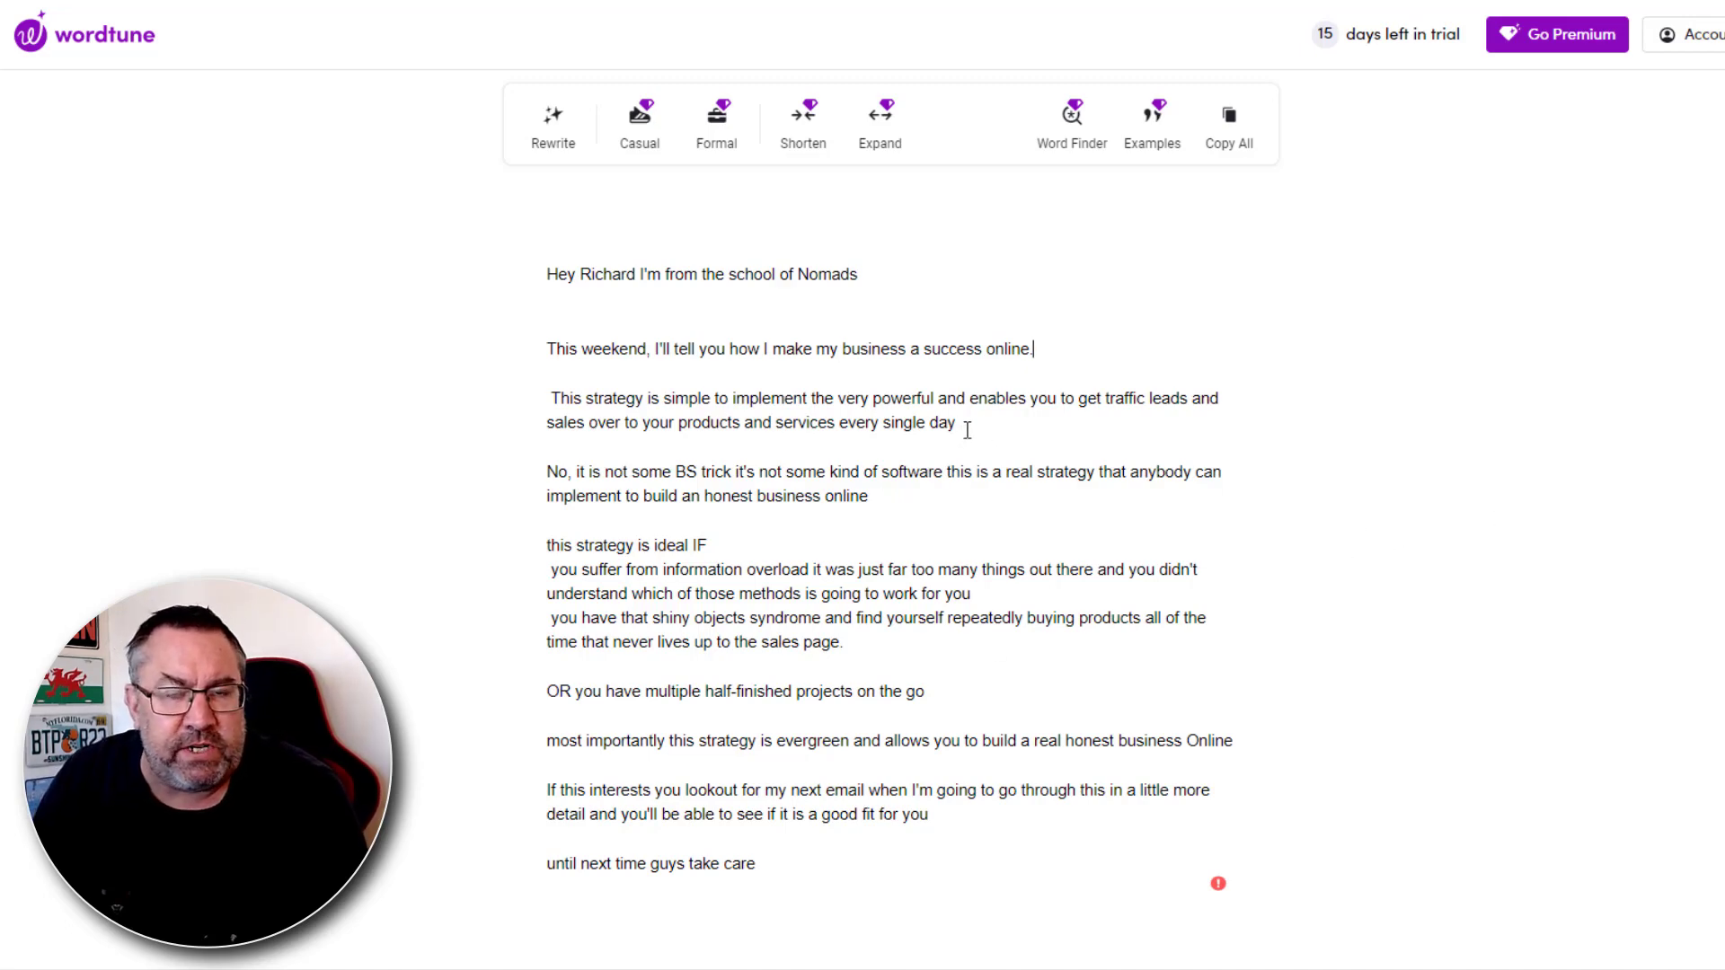
# - Generate Casual tone suggestions for the paragraph starting "This strategy is simple to implement", review them and dismiss the list
pyautogui.moveTo(961, 428); pyautogui.dragTo(537, 401)
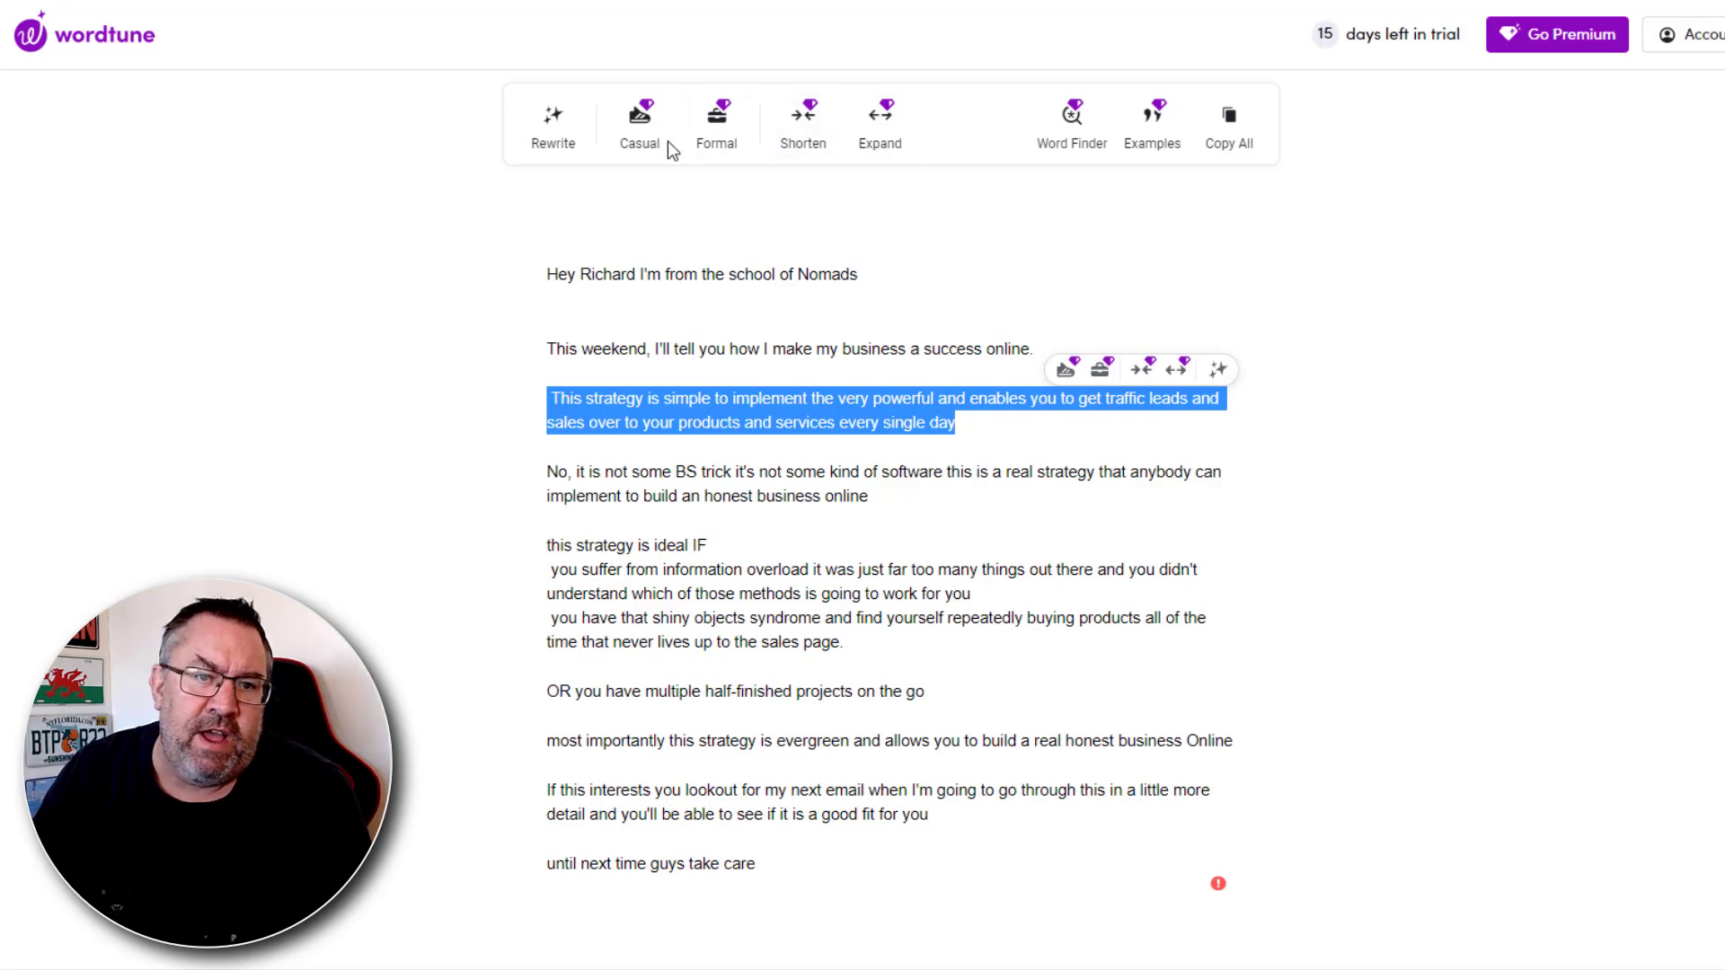
pyautogui.click(642, 128)
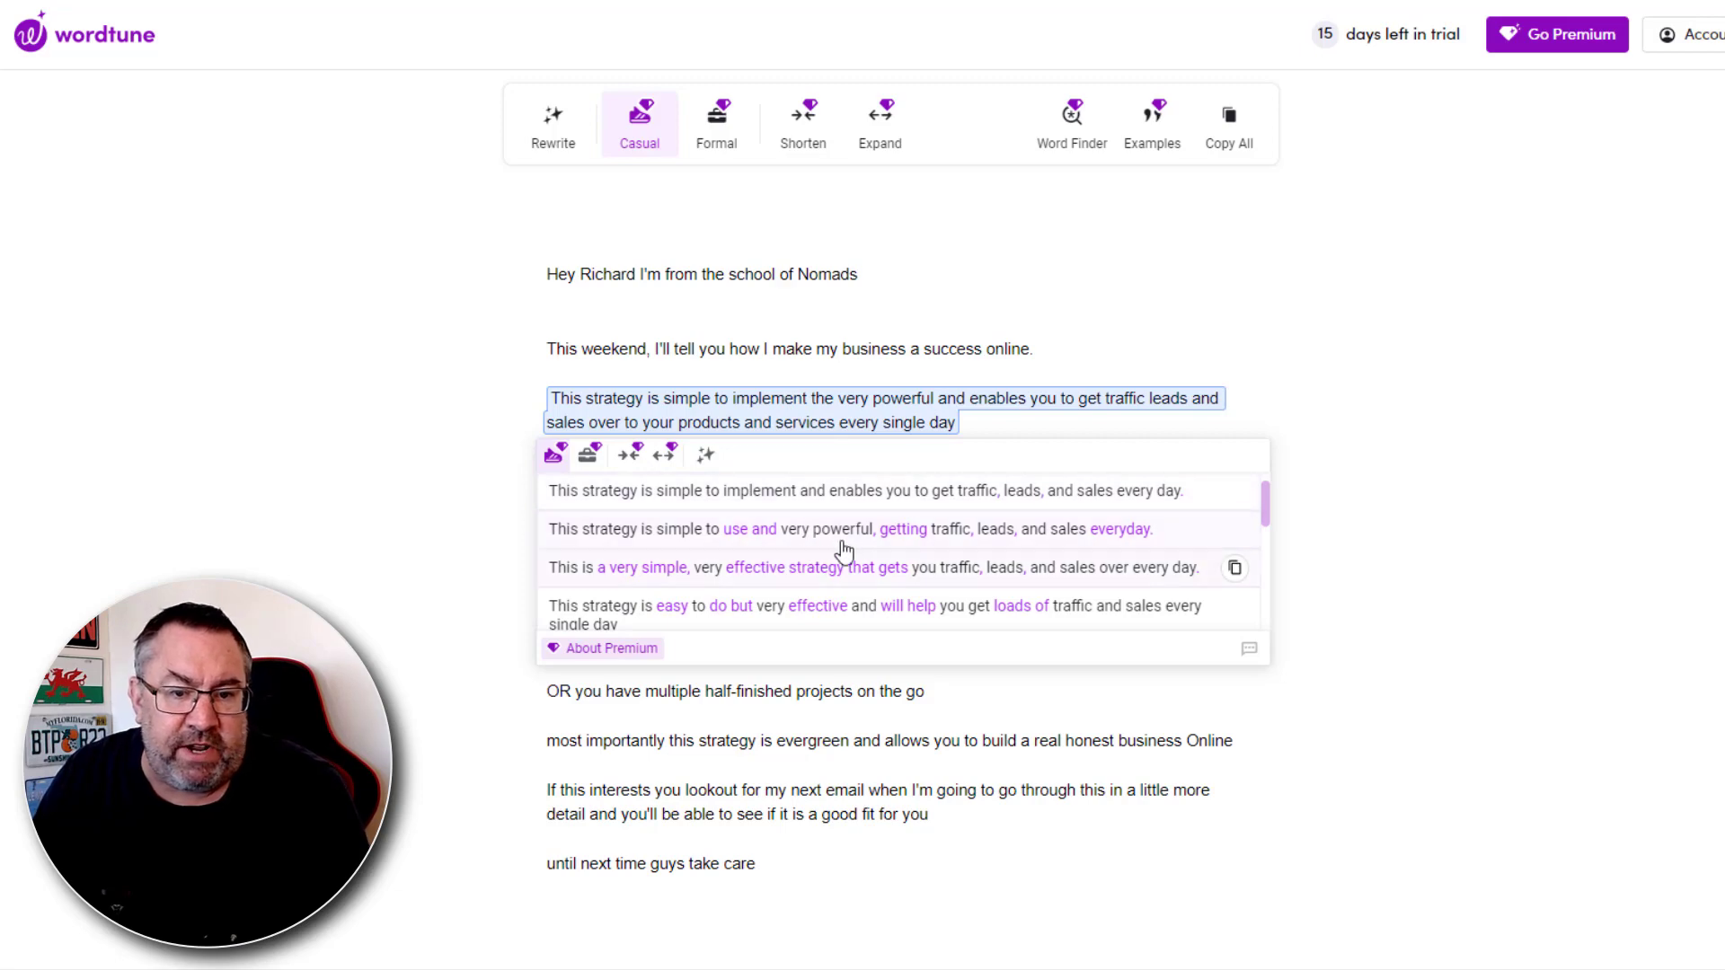
pyautogui.scroll(-3, 876, 557)
pyautogui.scroll(3, 869, 552)
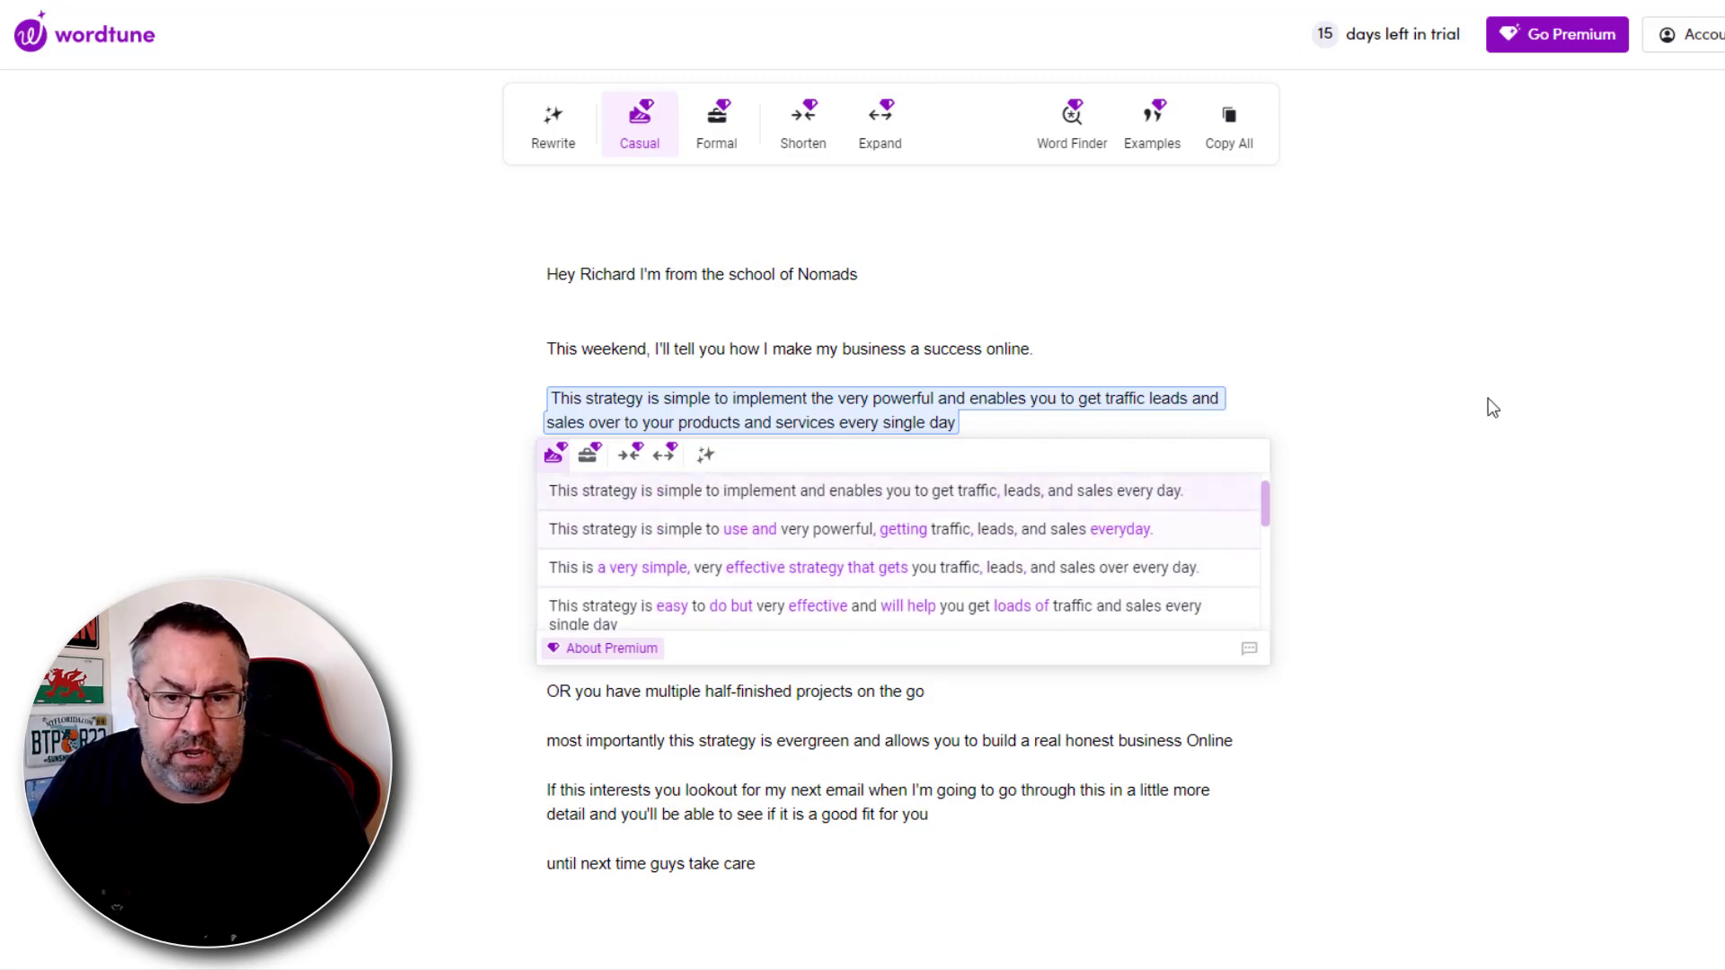
pyautogui.click(1464, 372)
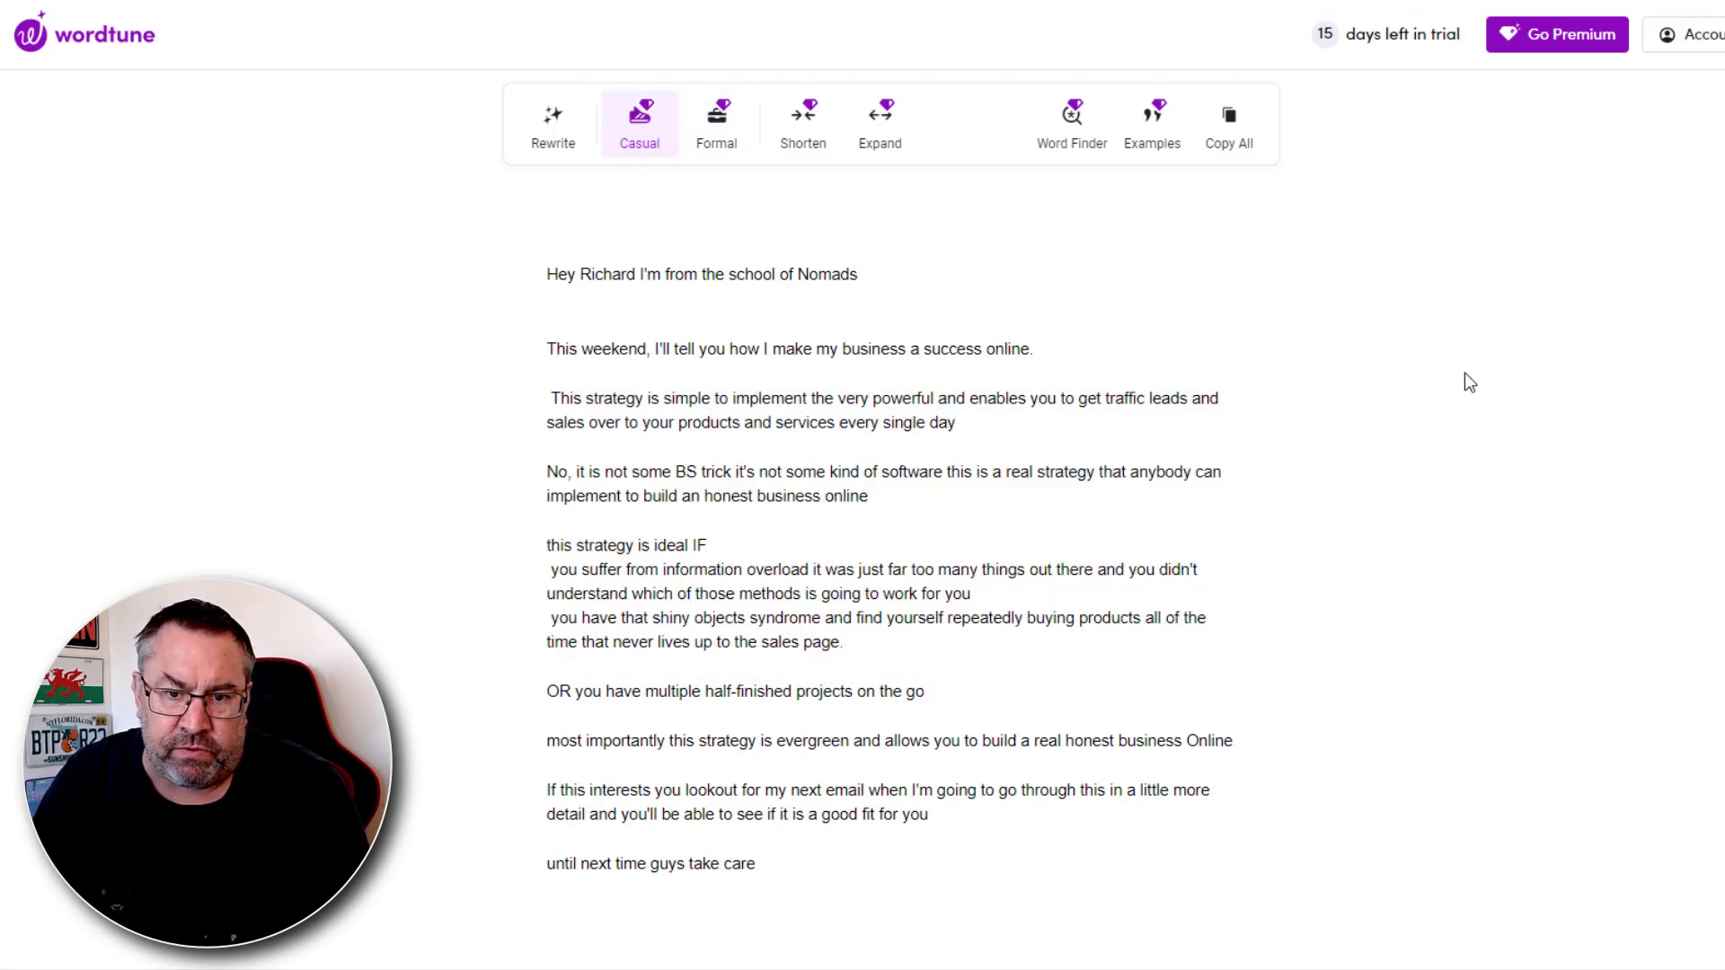
# - Generate Formal tone suggestions for the "This strategy is simple to implement" paragraph, review them and dismiss the list
pyautogui.moveTo(965, 422); pyautogui.dragTo(556, 396)
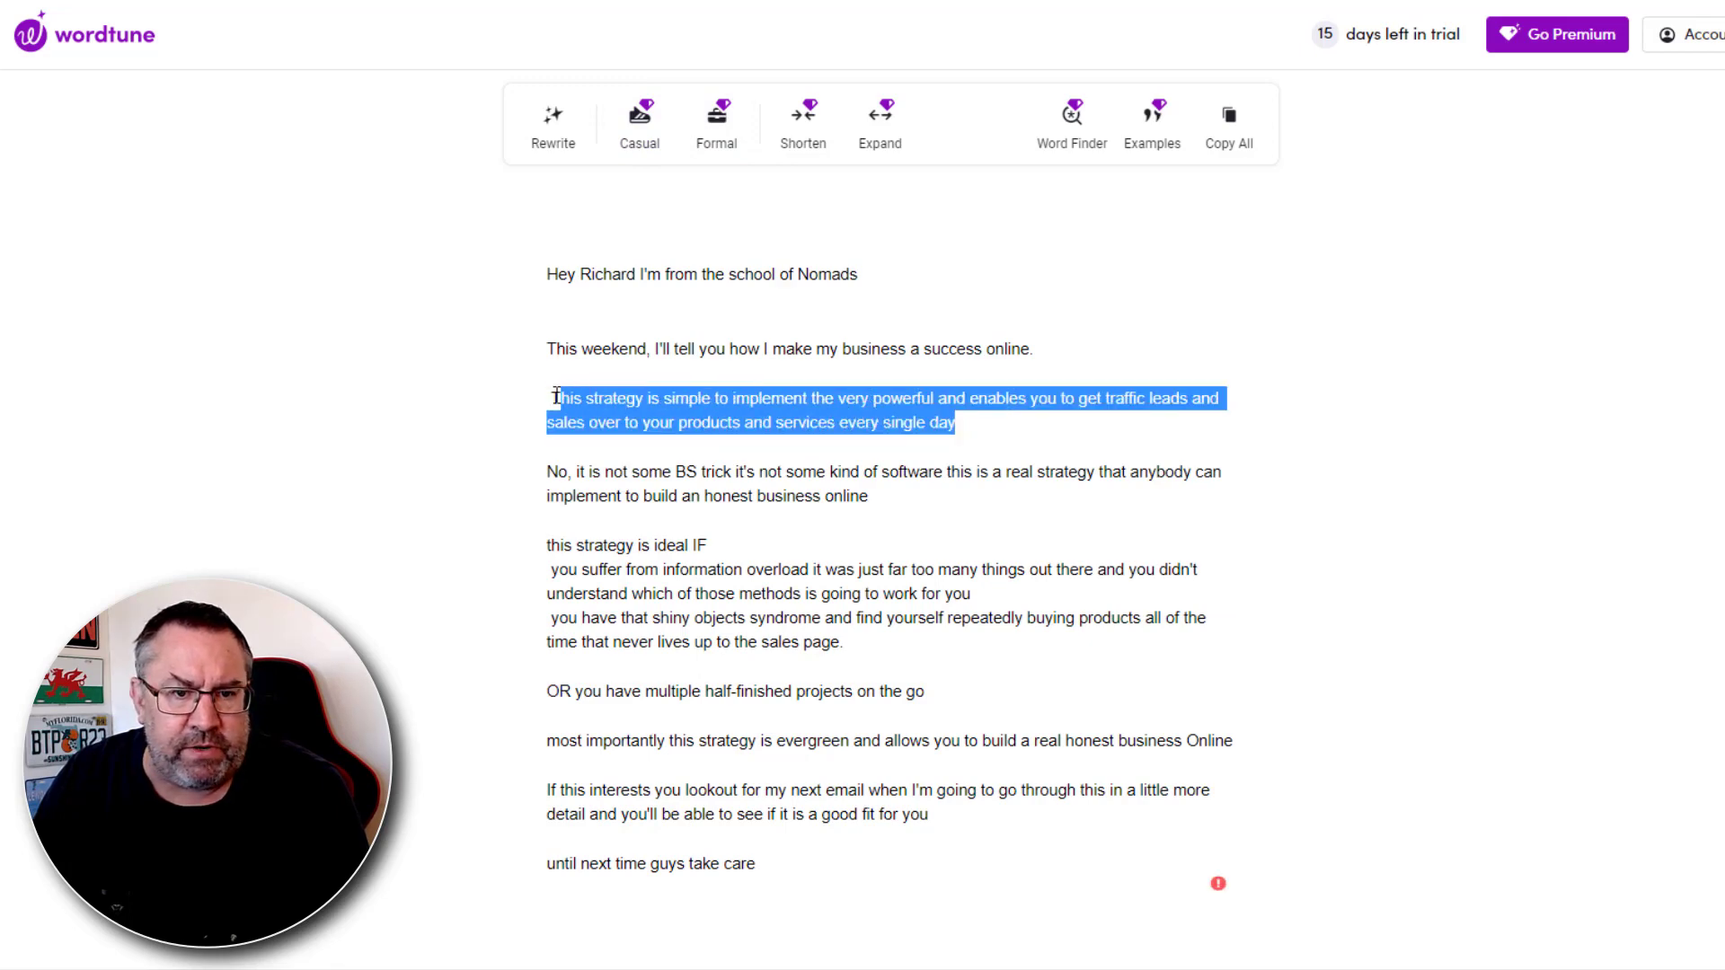
pyautogui.click(716, 126)
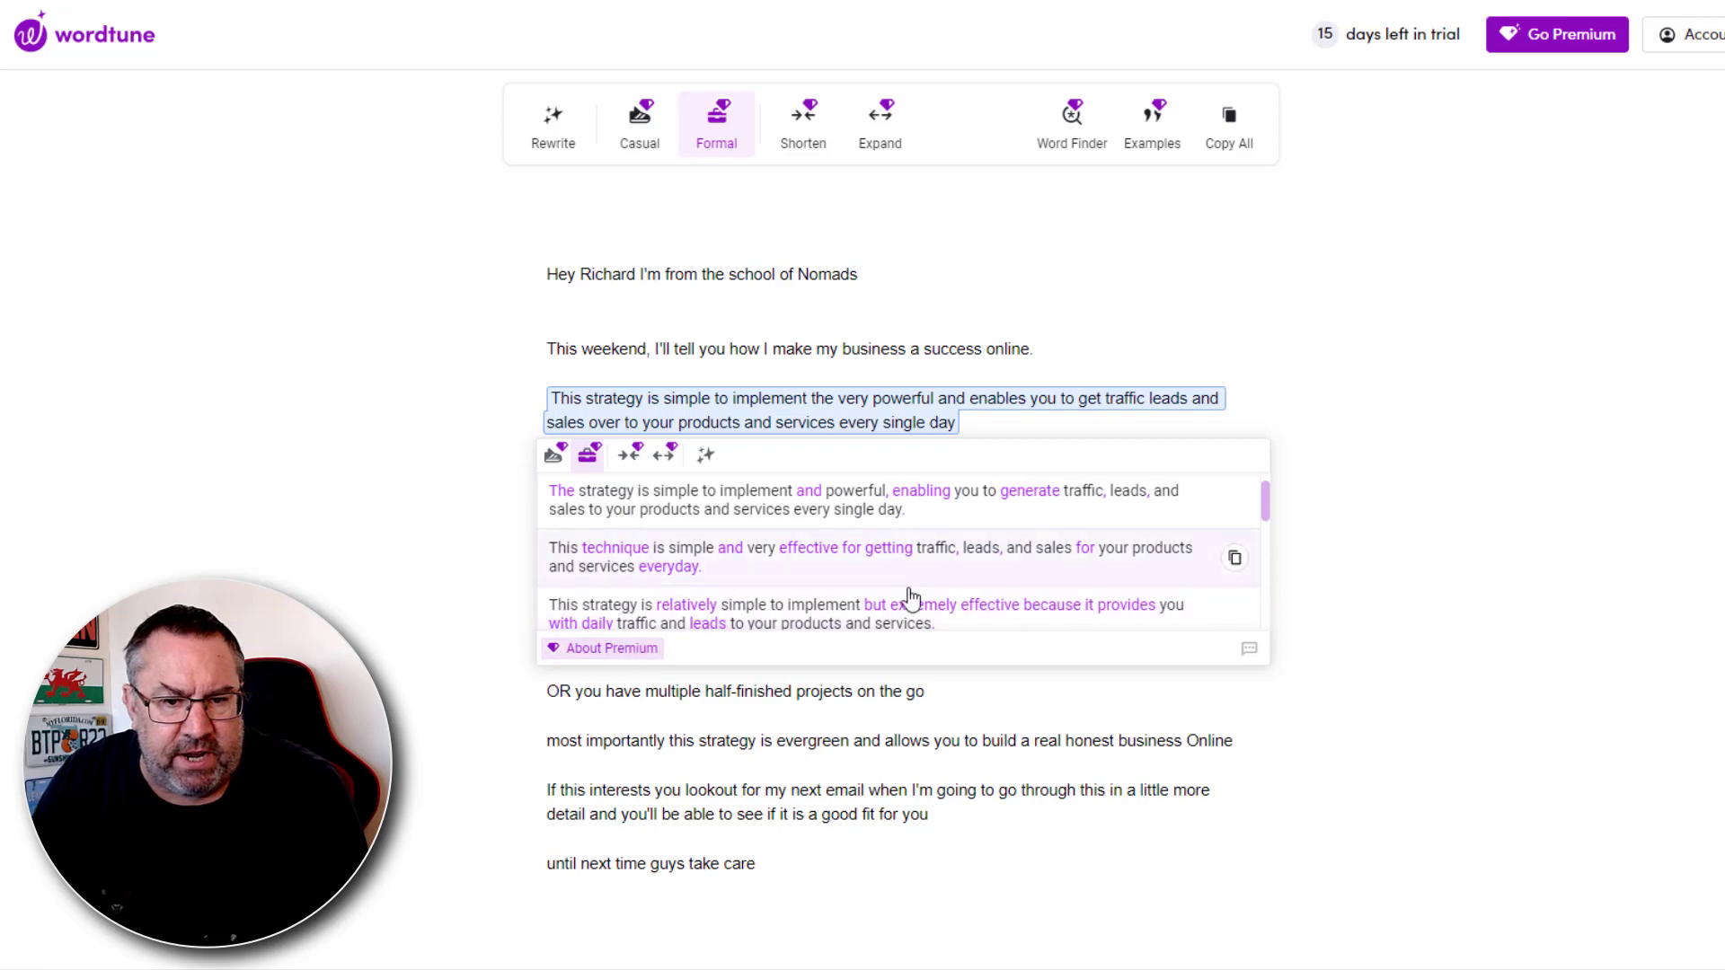
pyautogui.click(1473, 449)
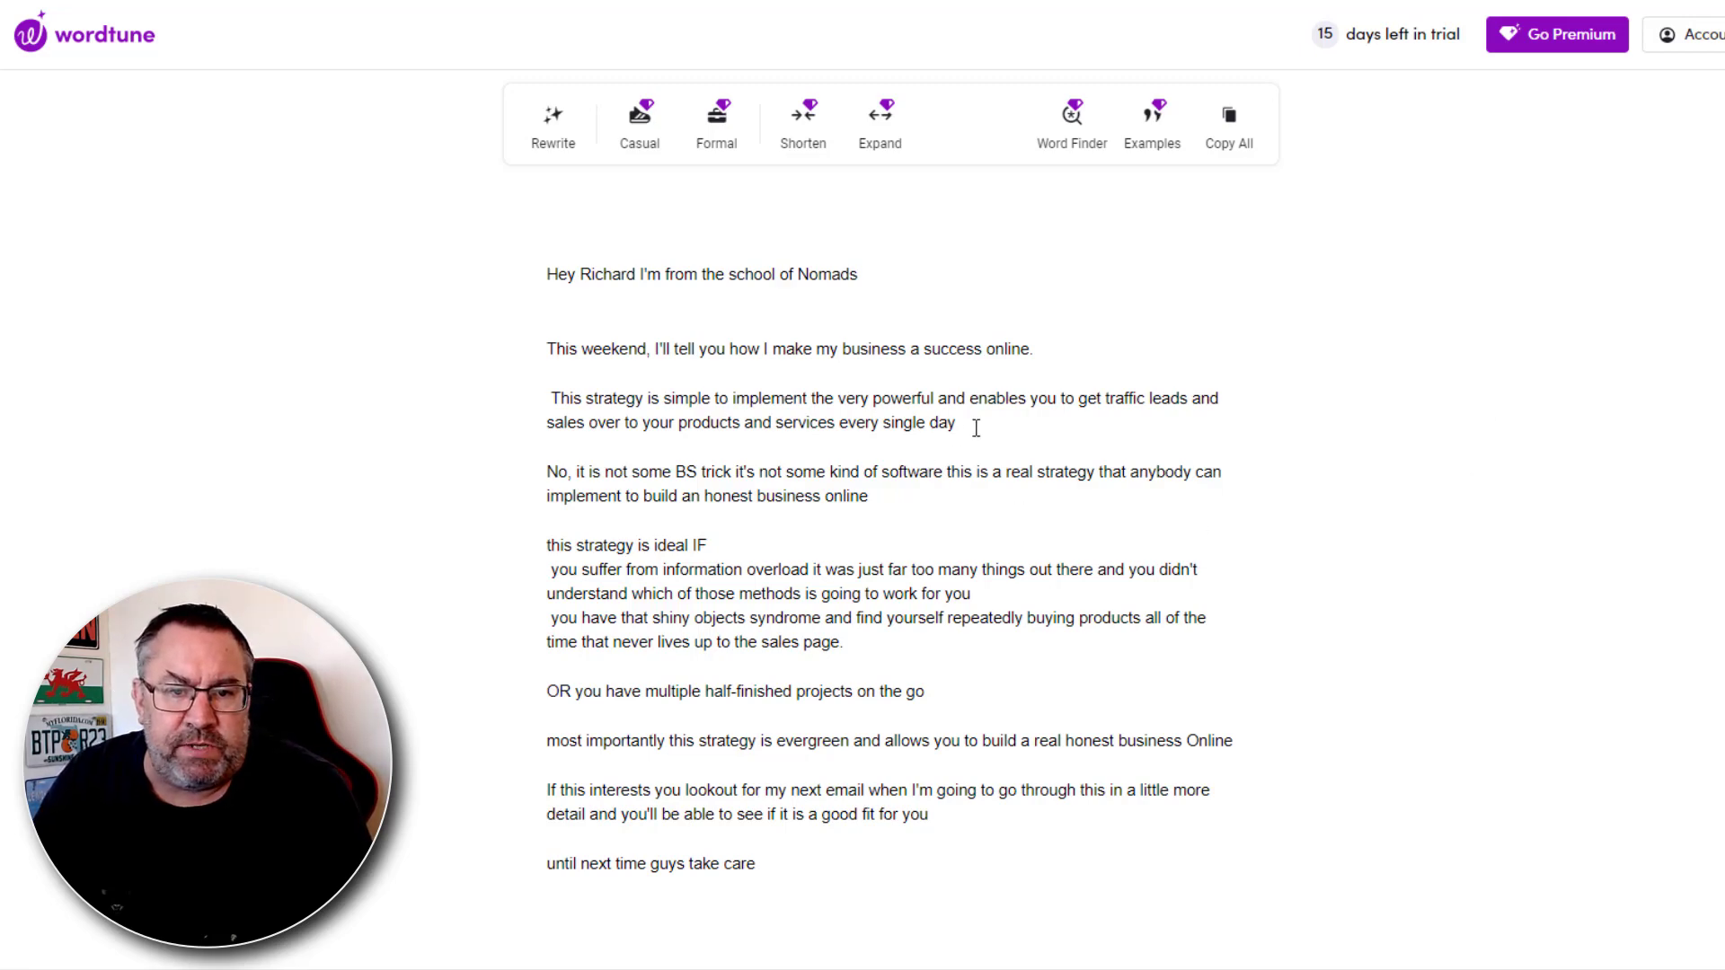
# - Replace the "This strategy is simple to implement" paragraph with the Formal suggestion "This technique is simple and very effective for getting traffic, leads, and sales…"
pyautogui.moveTo(975, 427); pyautogui.dragTo(1021, 386)
pyautogui.click(1478, 359)
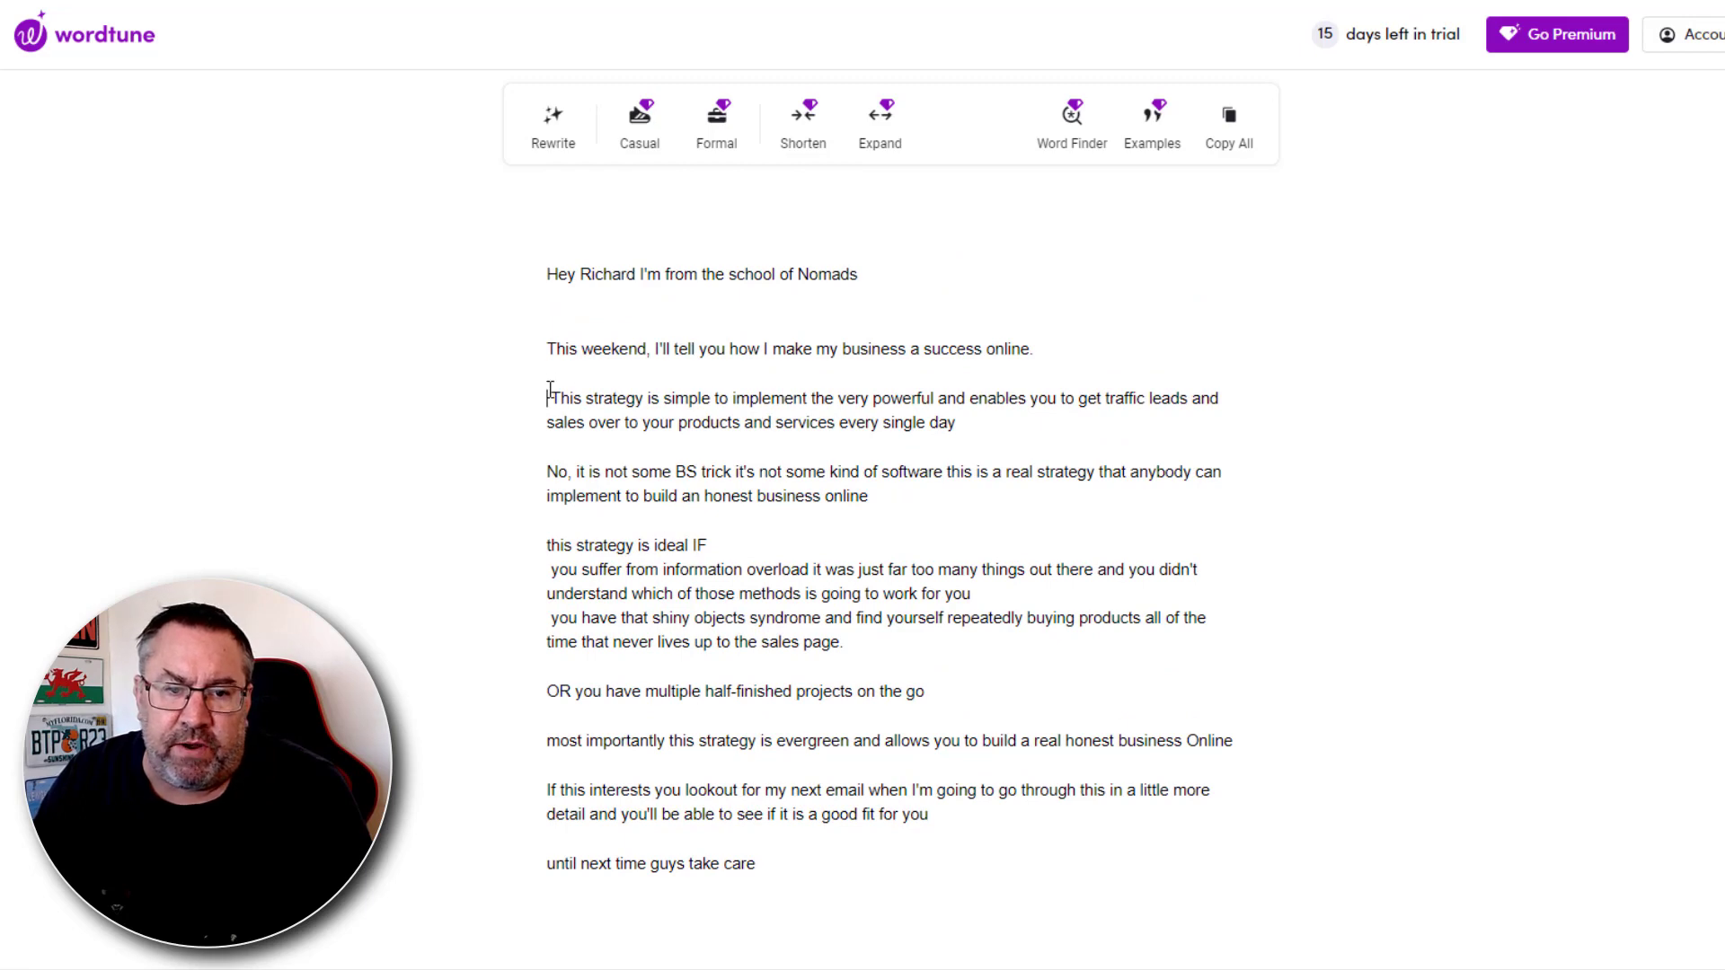
pyautogui.moveTo(548, 393); pyautogui.dragTo(957, 426)
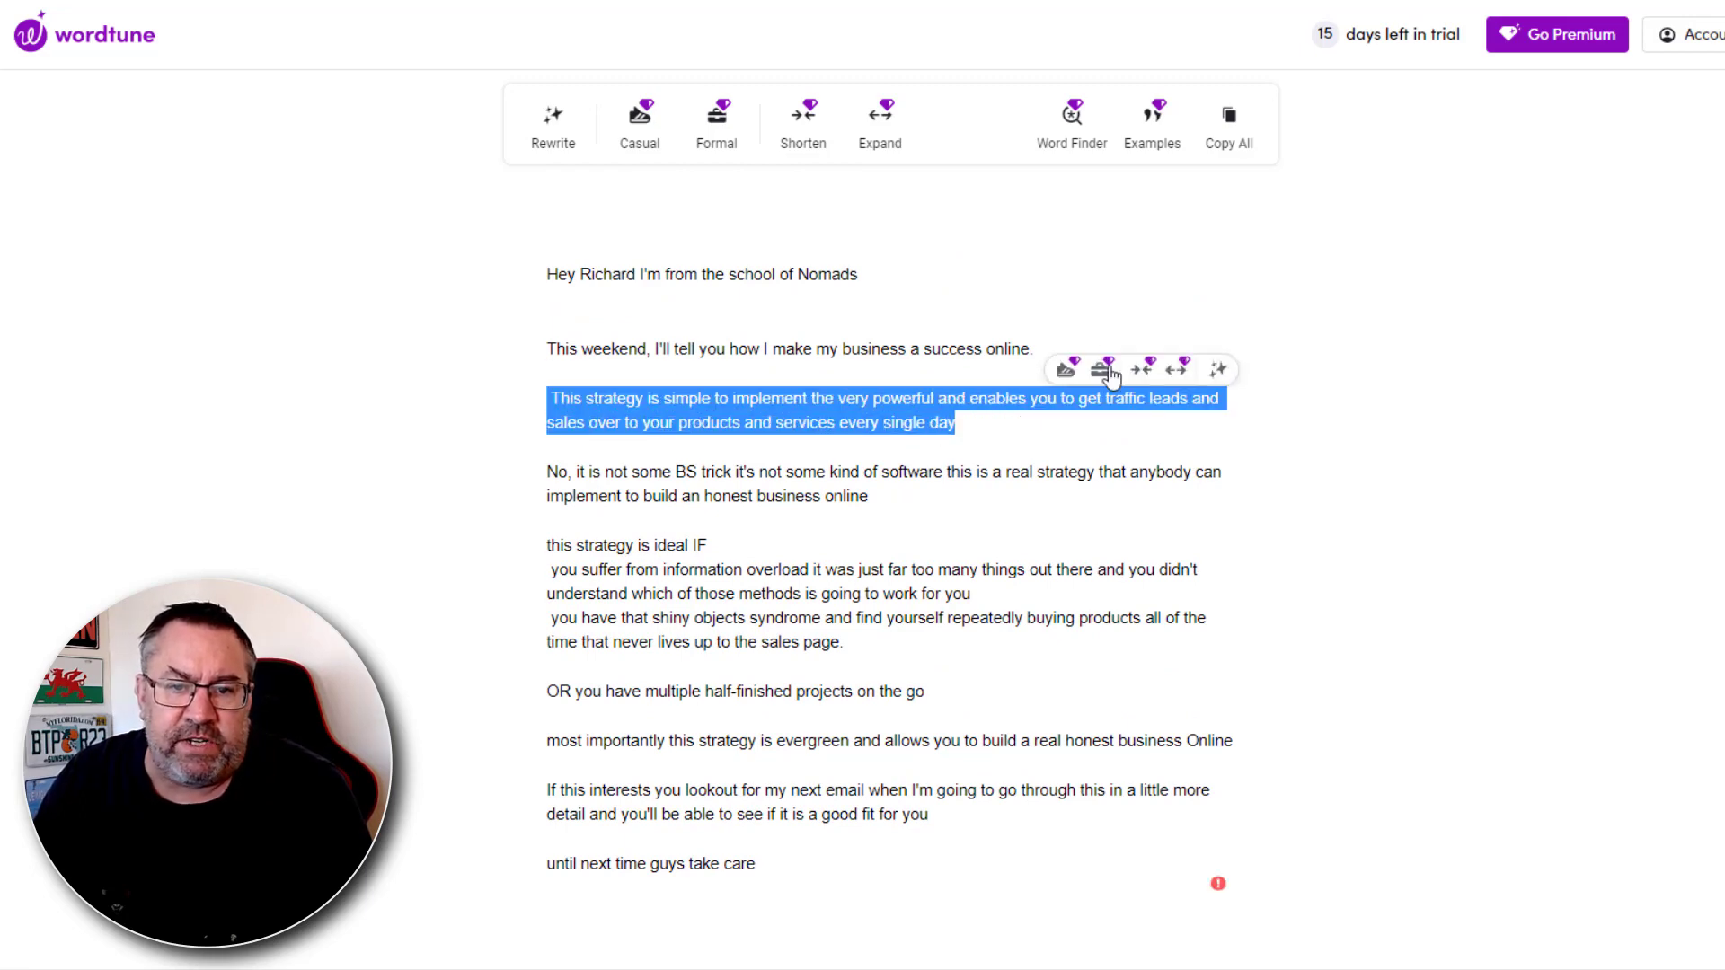
pyautogui.click(1112, 374)
pyautogui.click(867, 562)
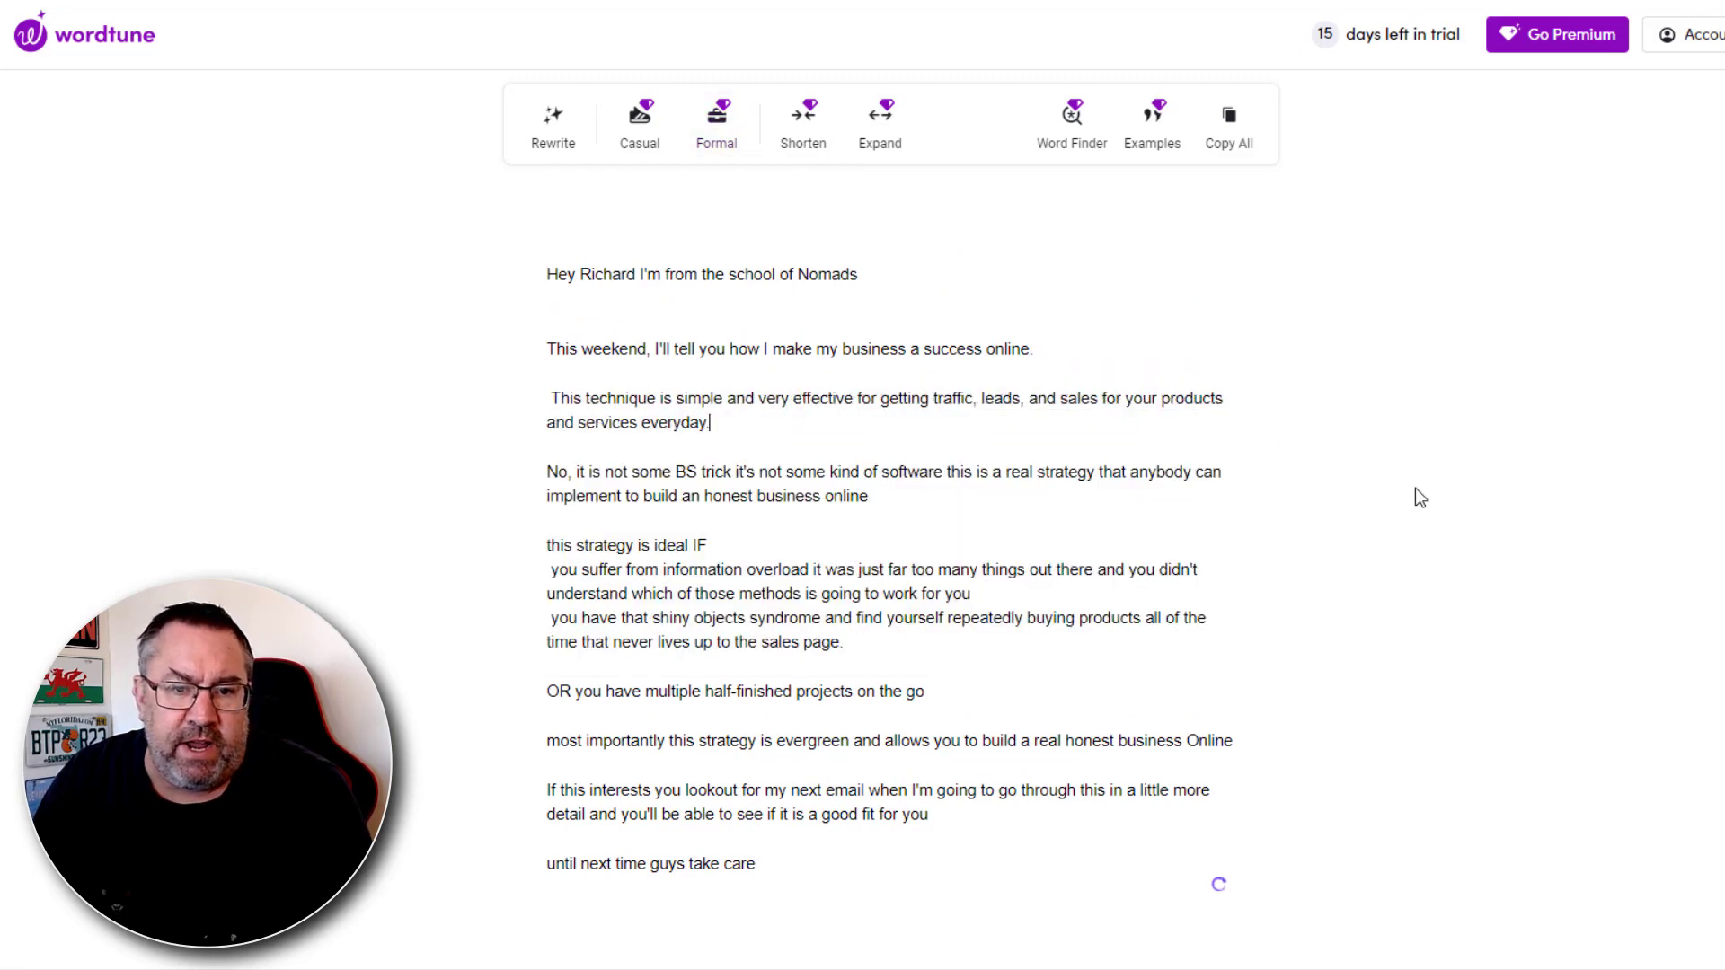
pyautogui.moveTo(843, 643); pyautogui.dragTo(545, 600)
pyautogui.click(1088, 564)
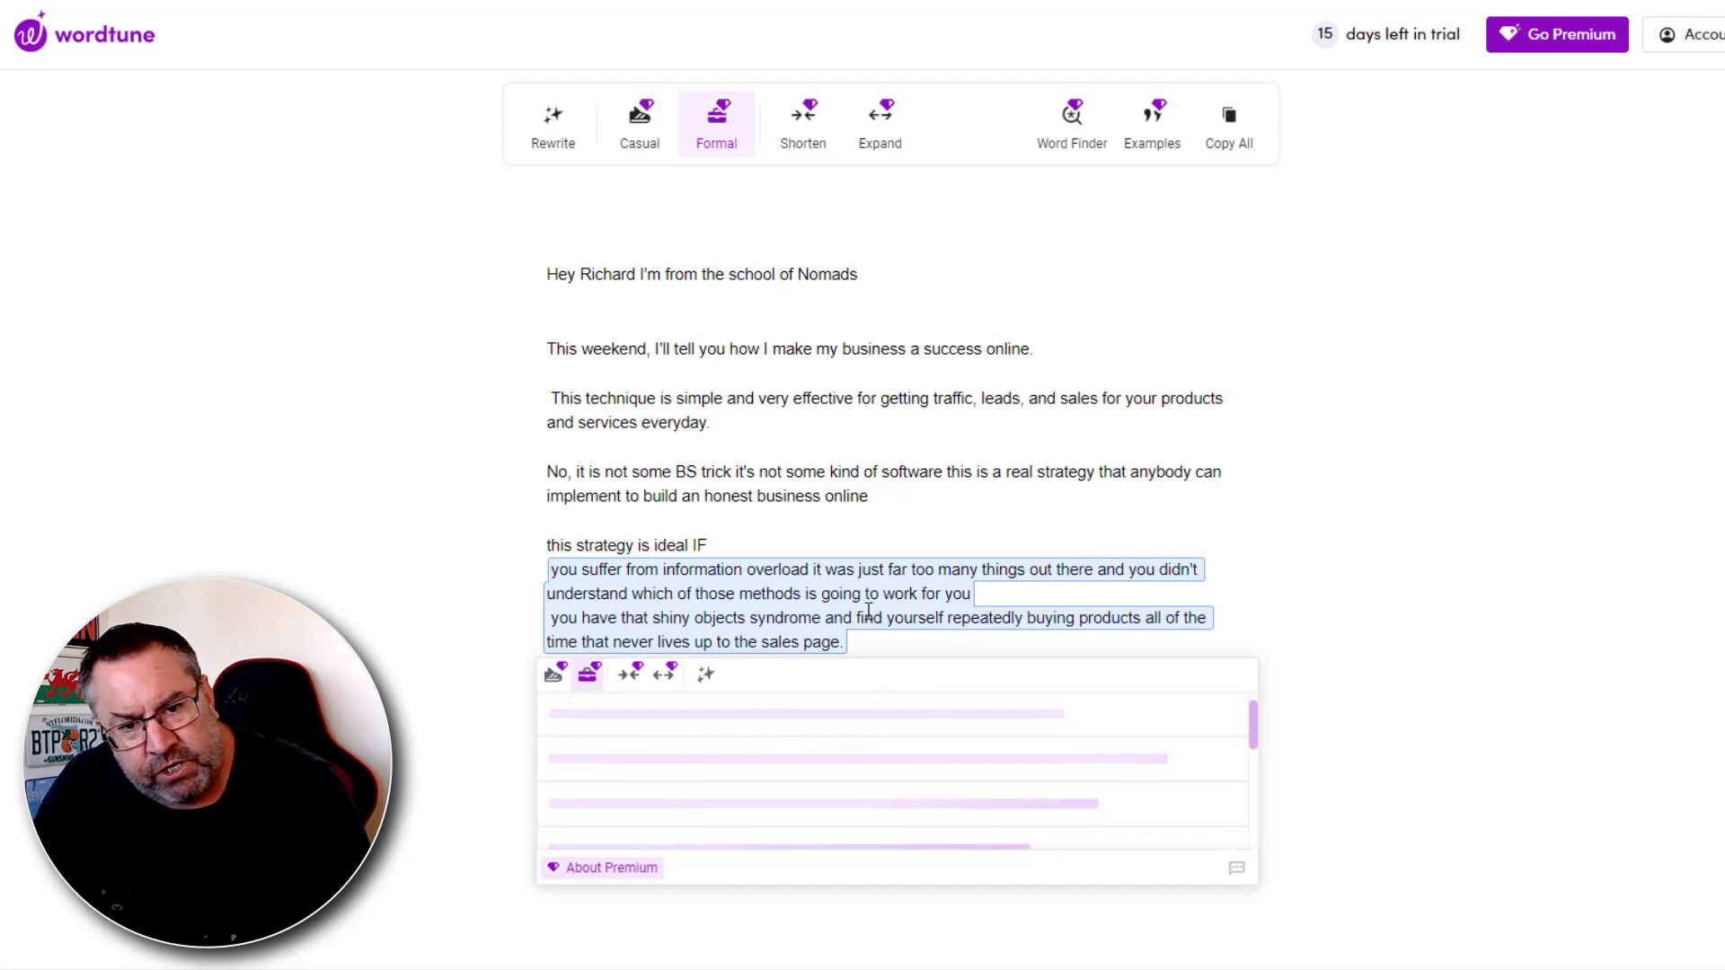
pyautogui.click(1406, 579)
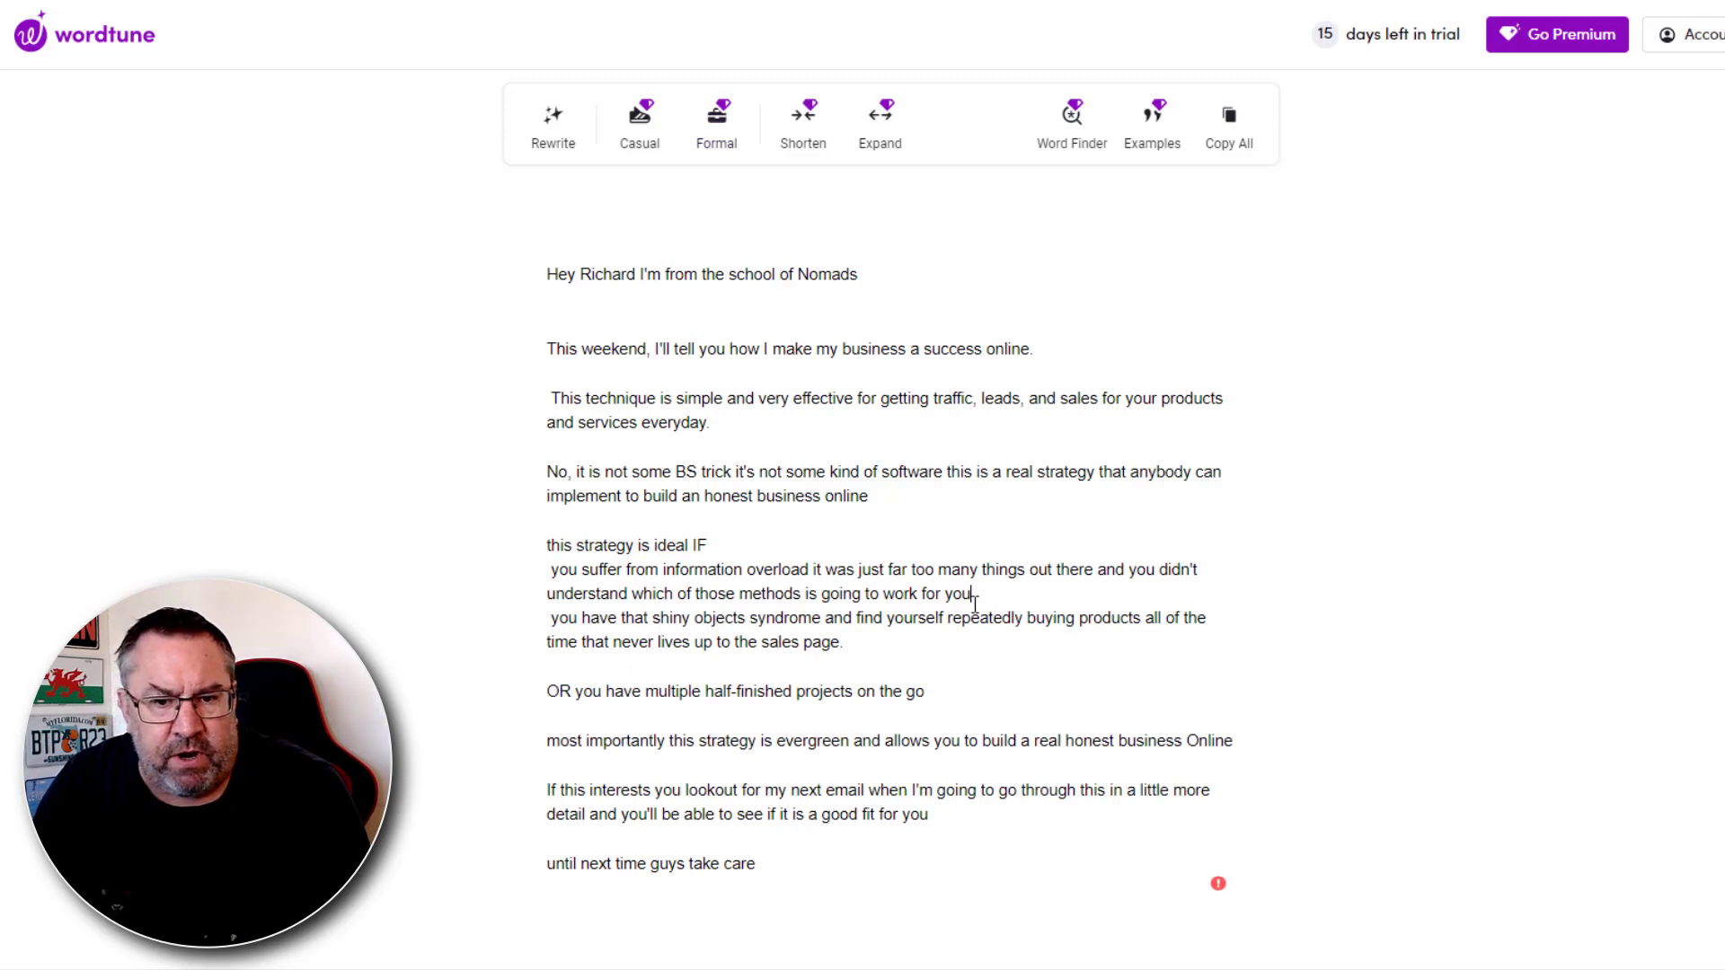
# - Replace the "you suffer from information overload" sentence with the Formal suggestion containing "There are just too many options out there"
pyautogui.moveTo(906, 590); pyautogui.dragTo(546, 593)
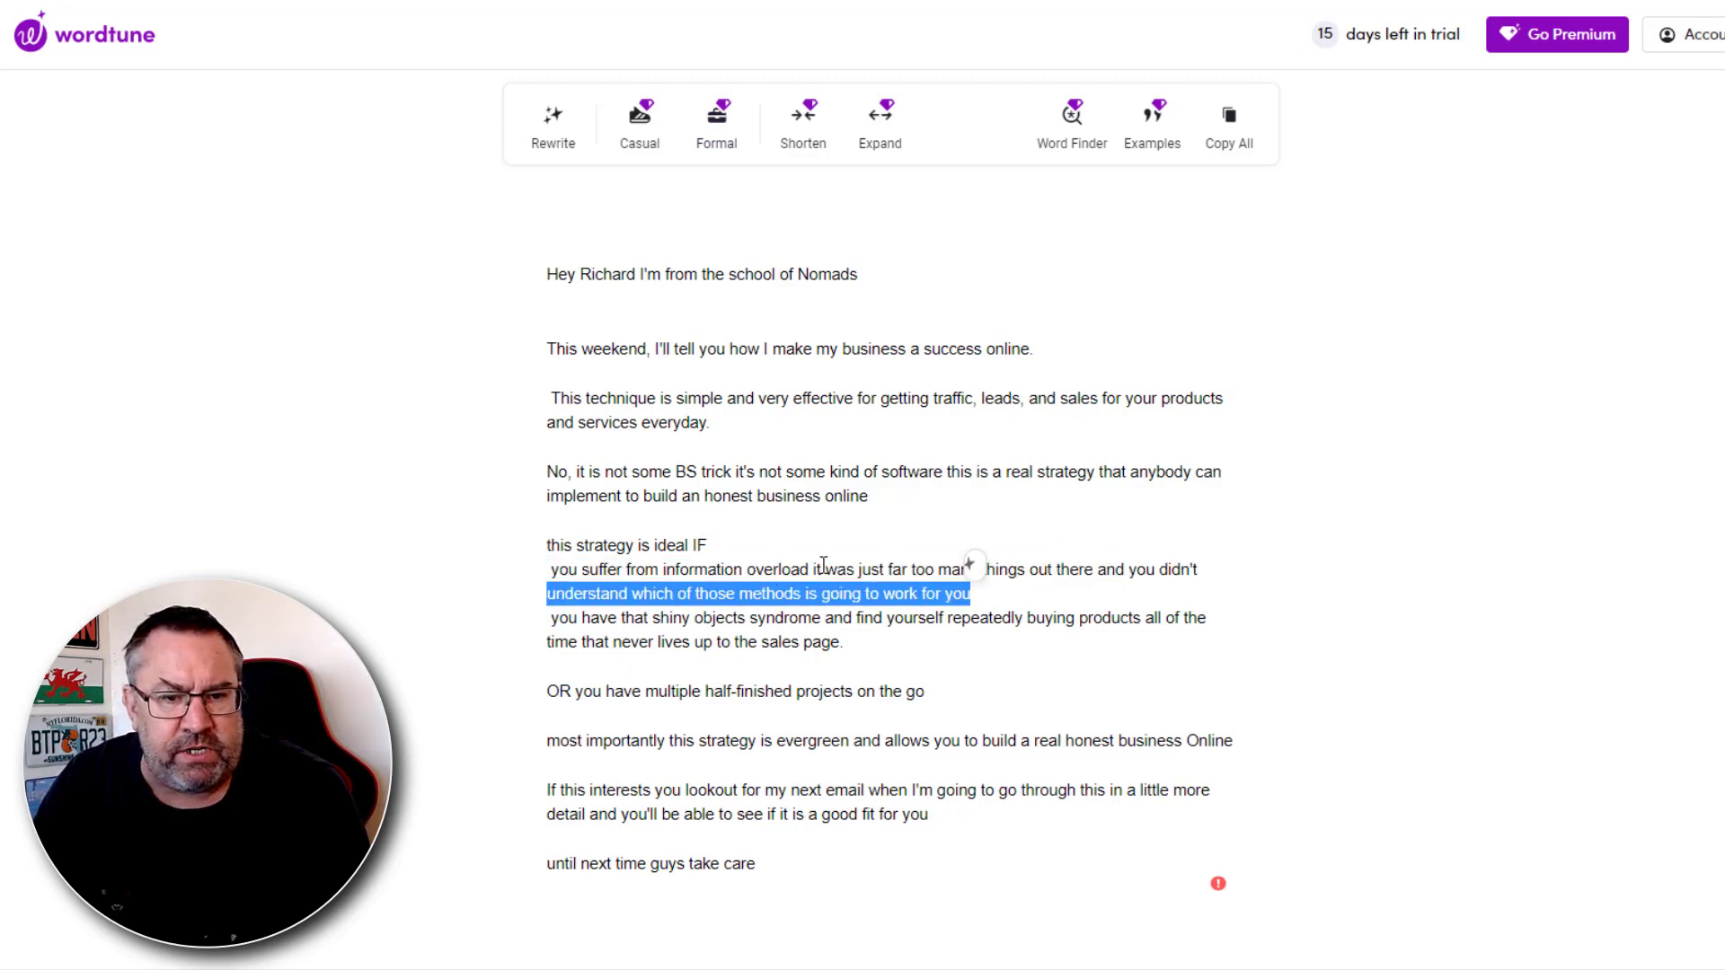
pyautogui.click(848, 564)
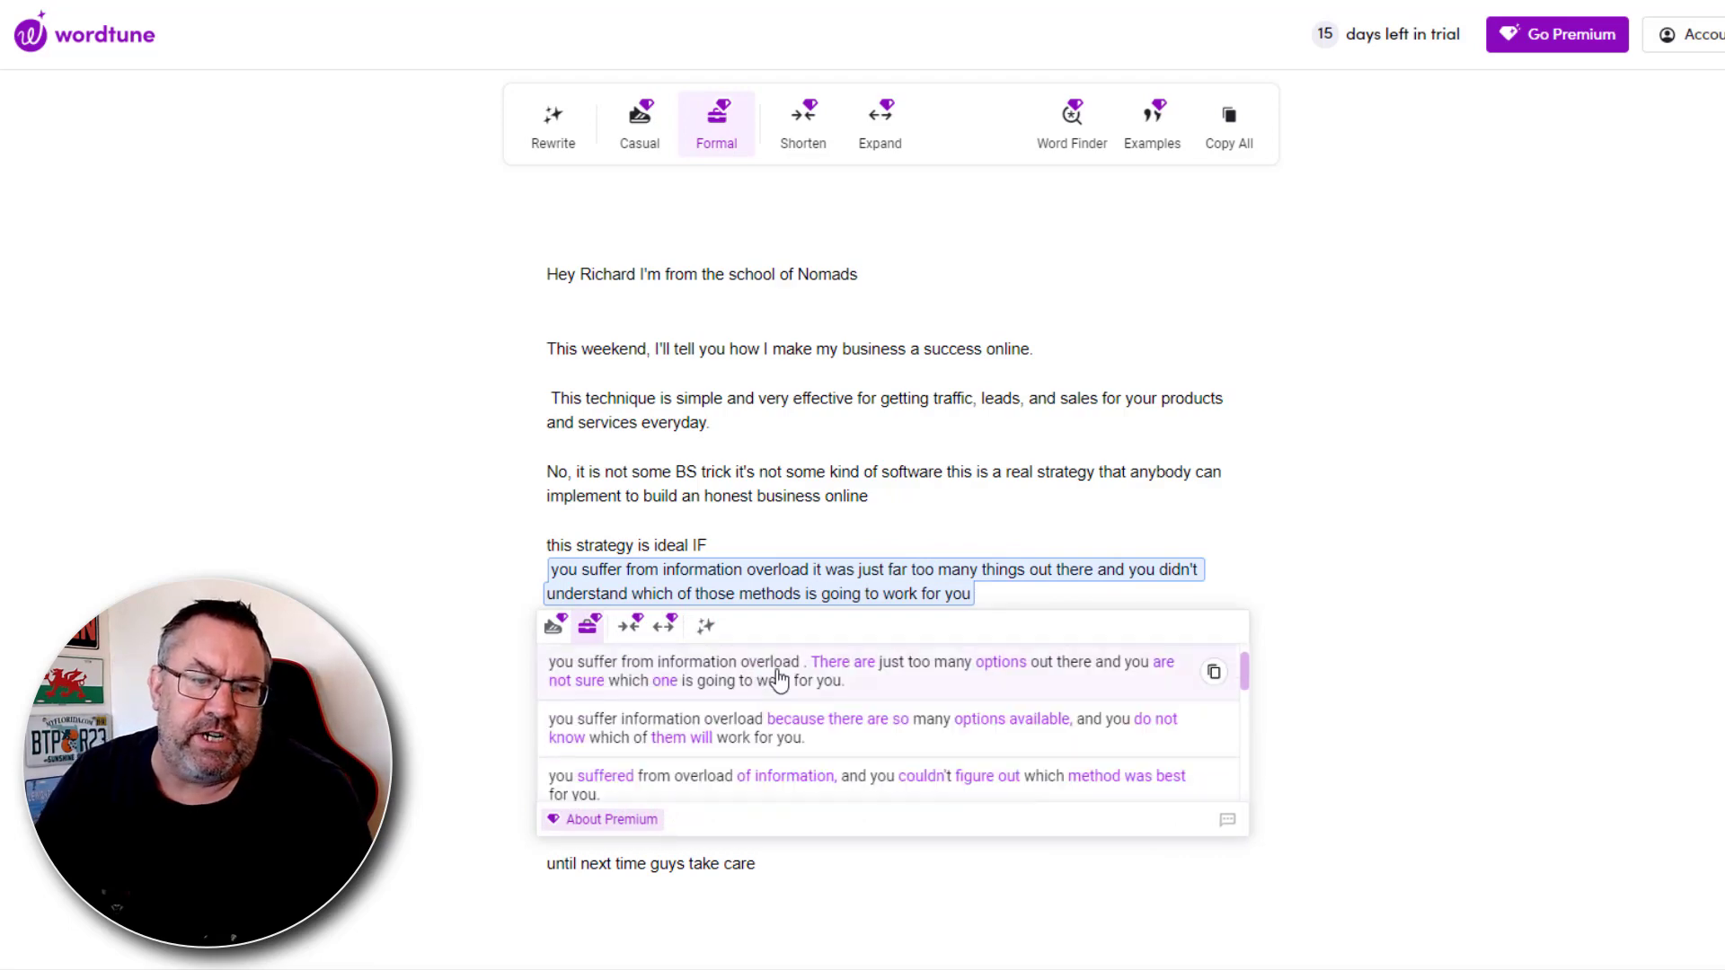
pyautogui.click(780, 685)
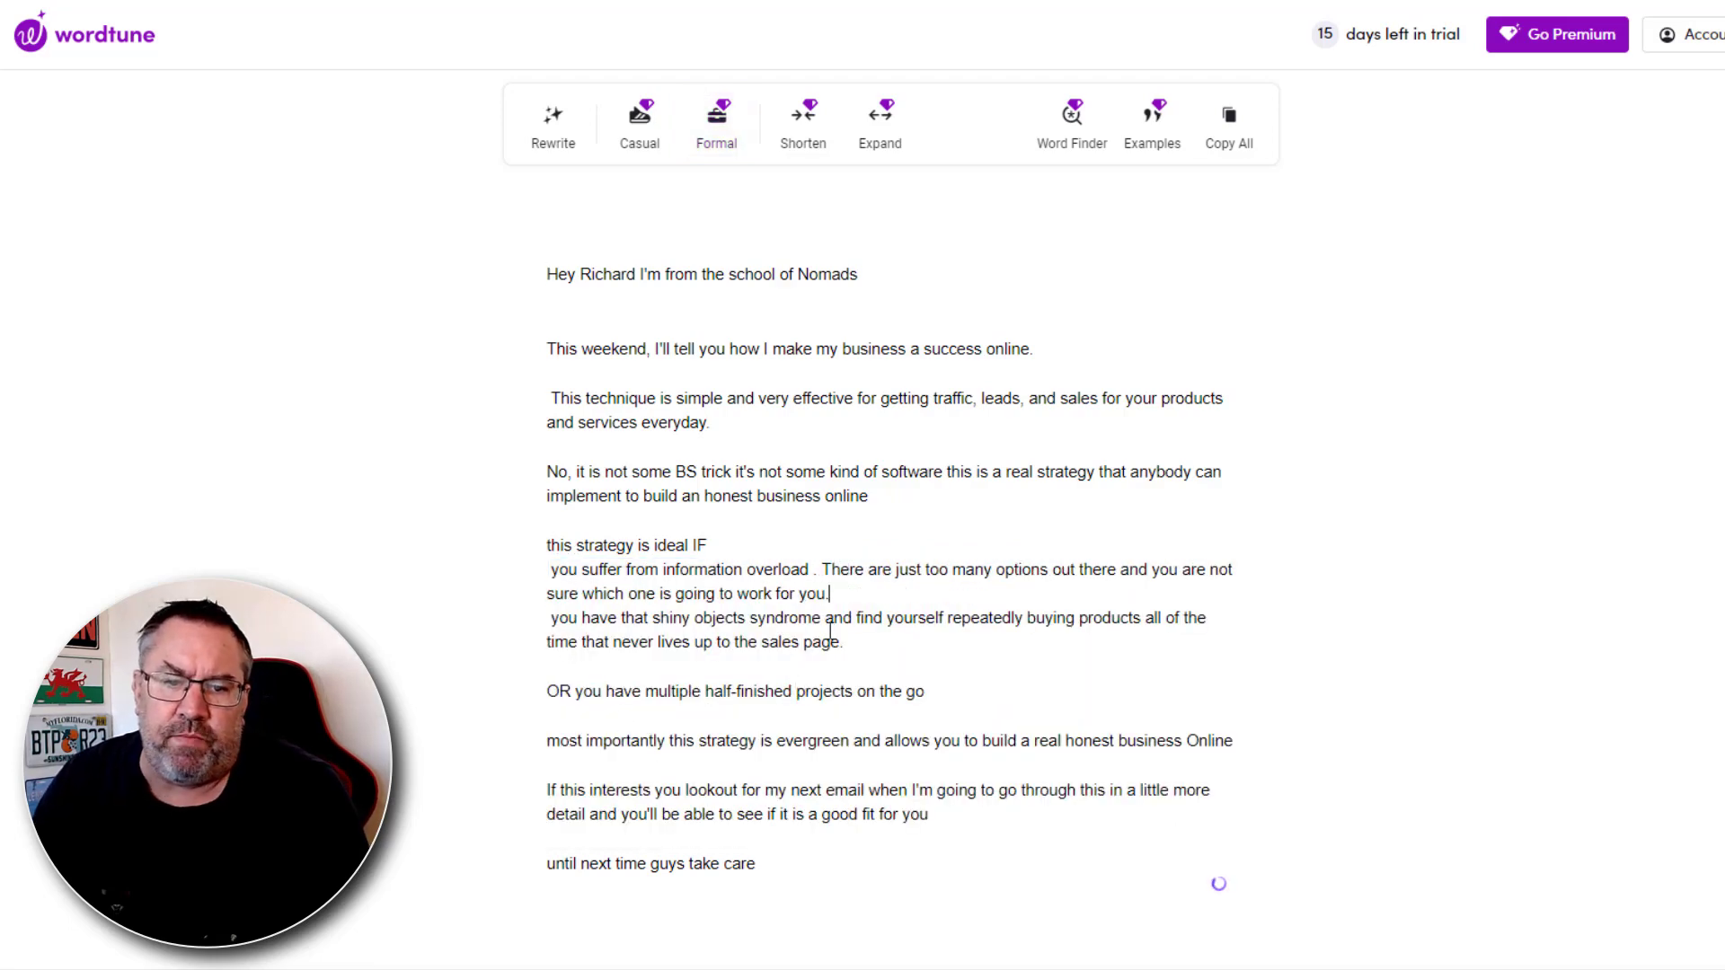
pyautogui.moveTo(843, 641); pyautogui.dragTo(542, 259)
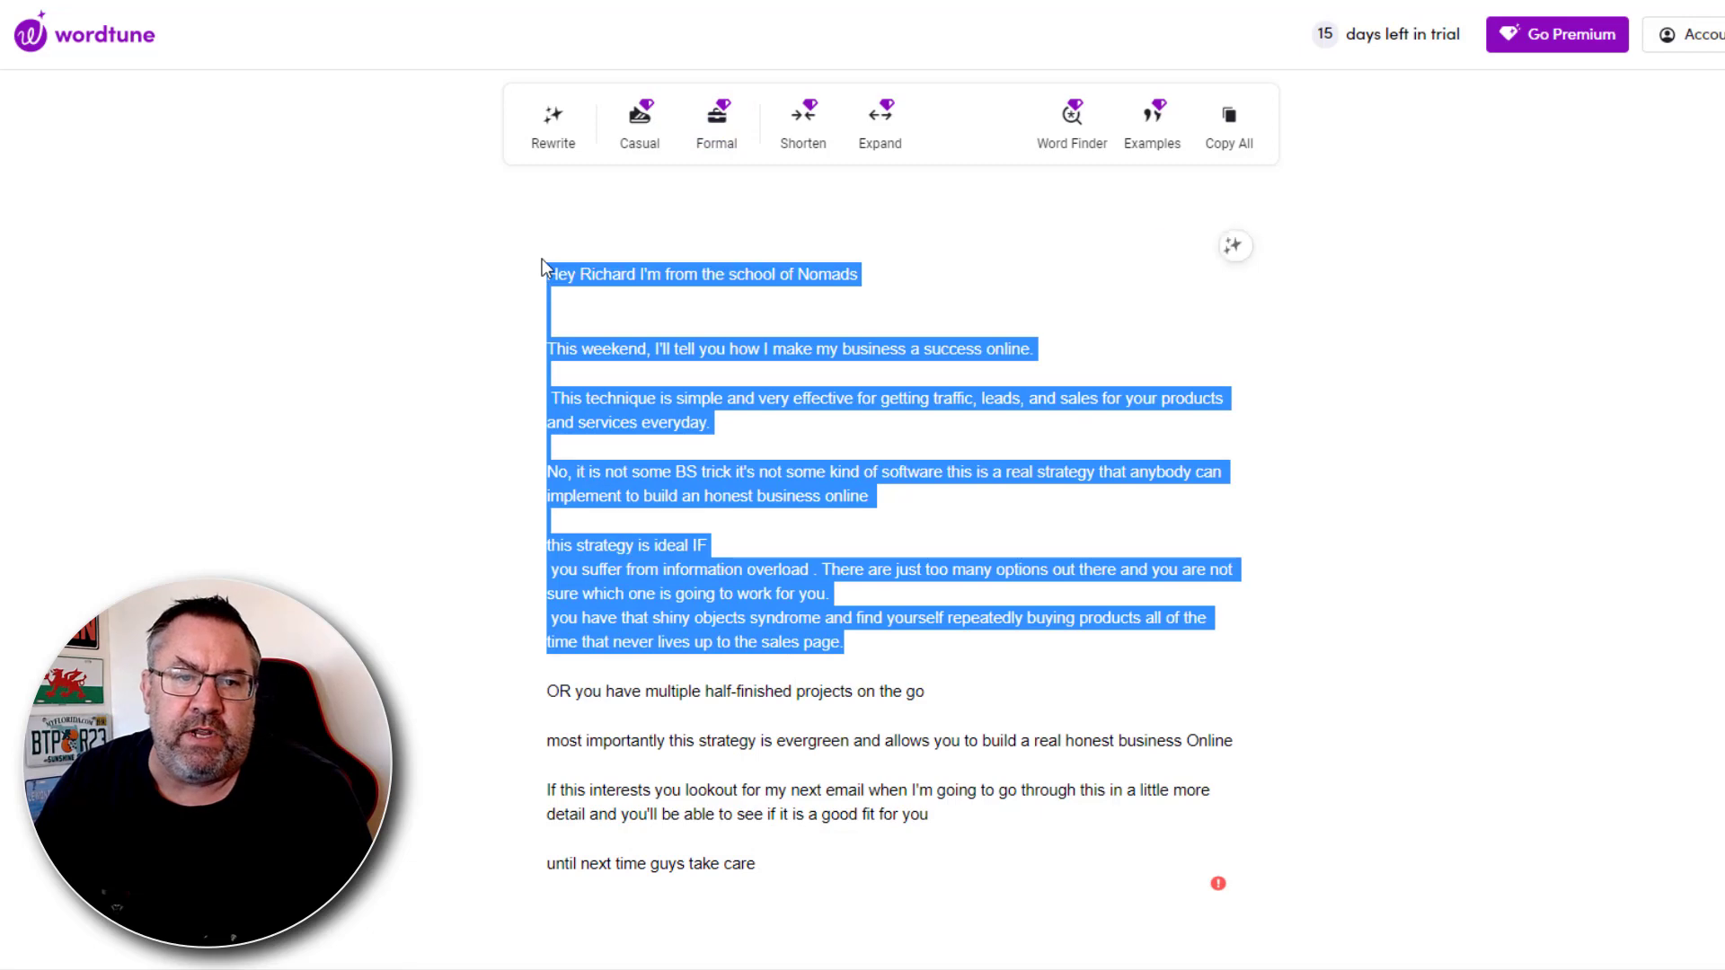
pyautogui.click(1358, 385)
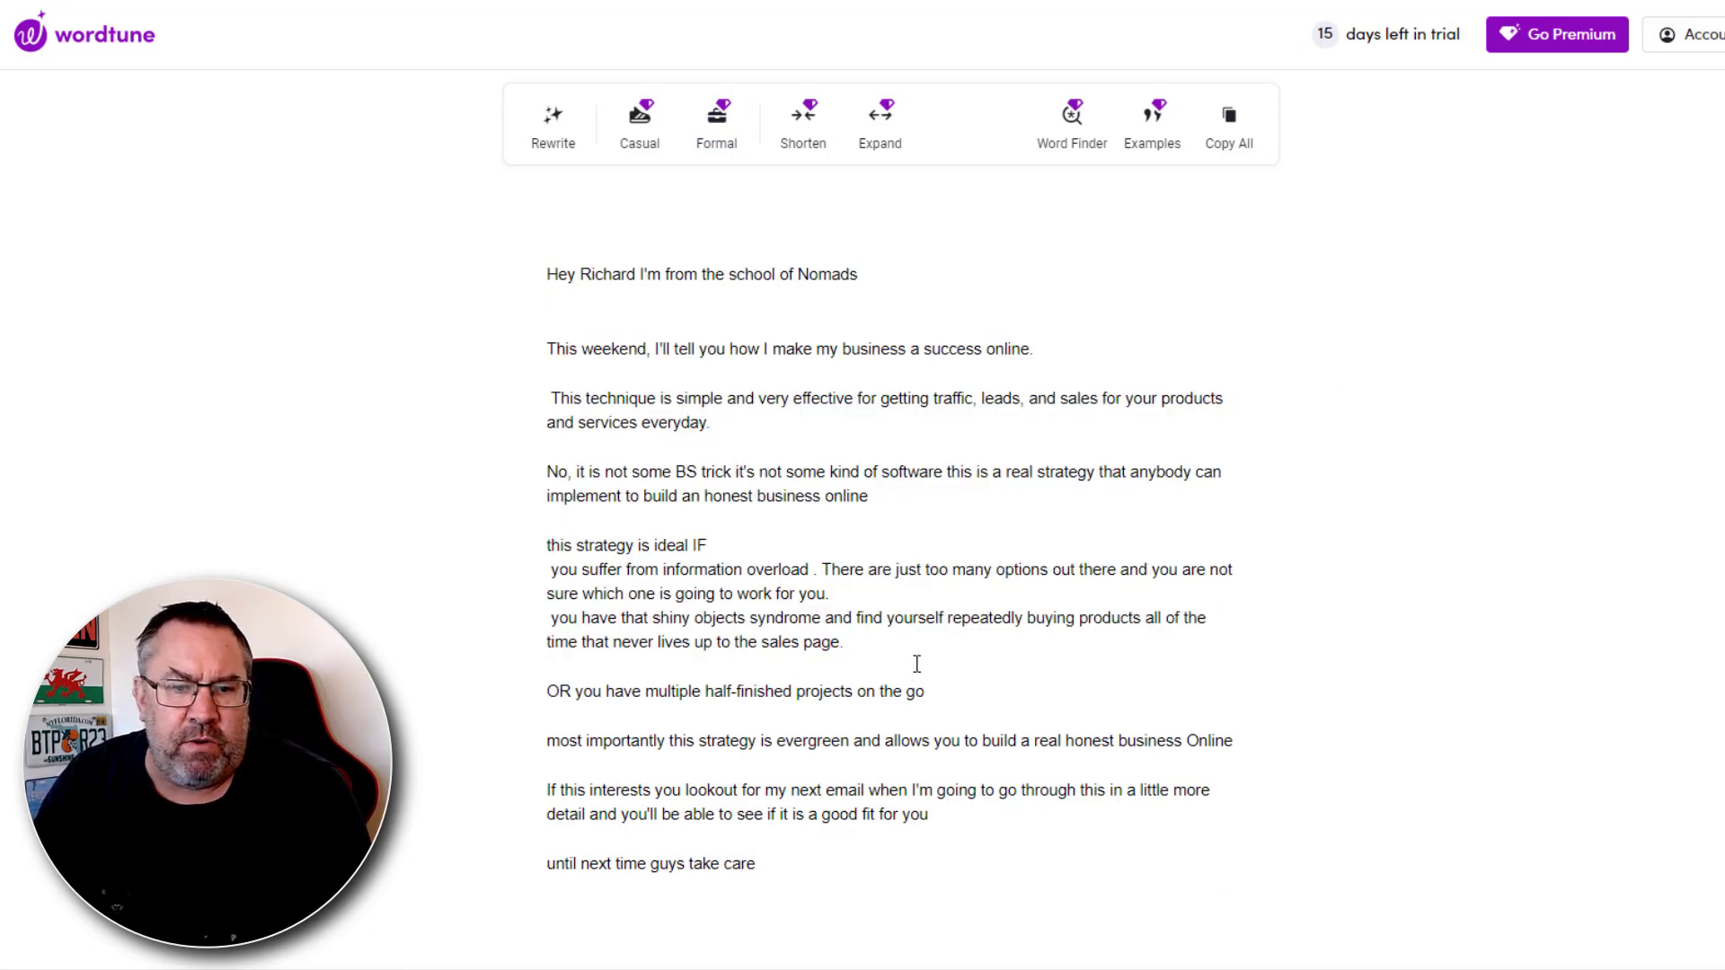
pyautogui.moveTo(843, 641); pyautogui.dragTo(557, 351)
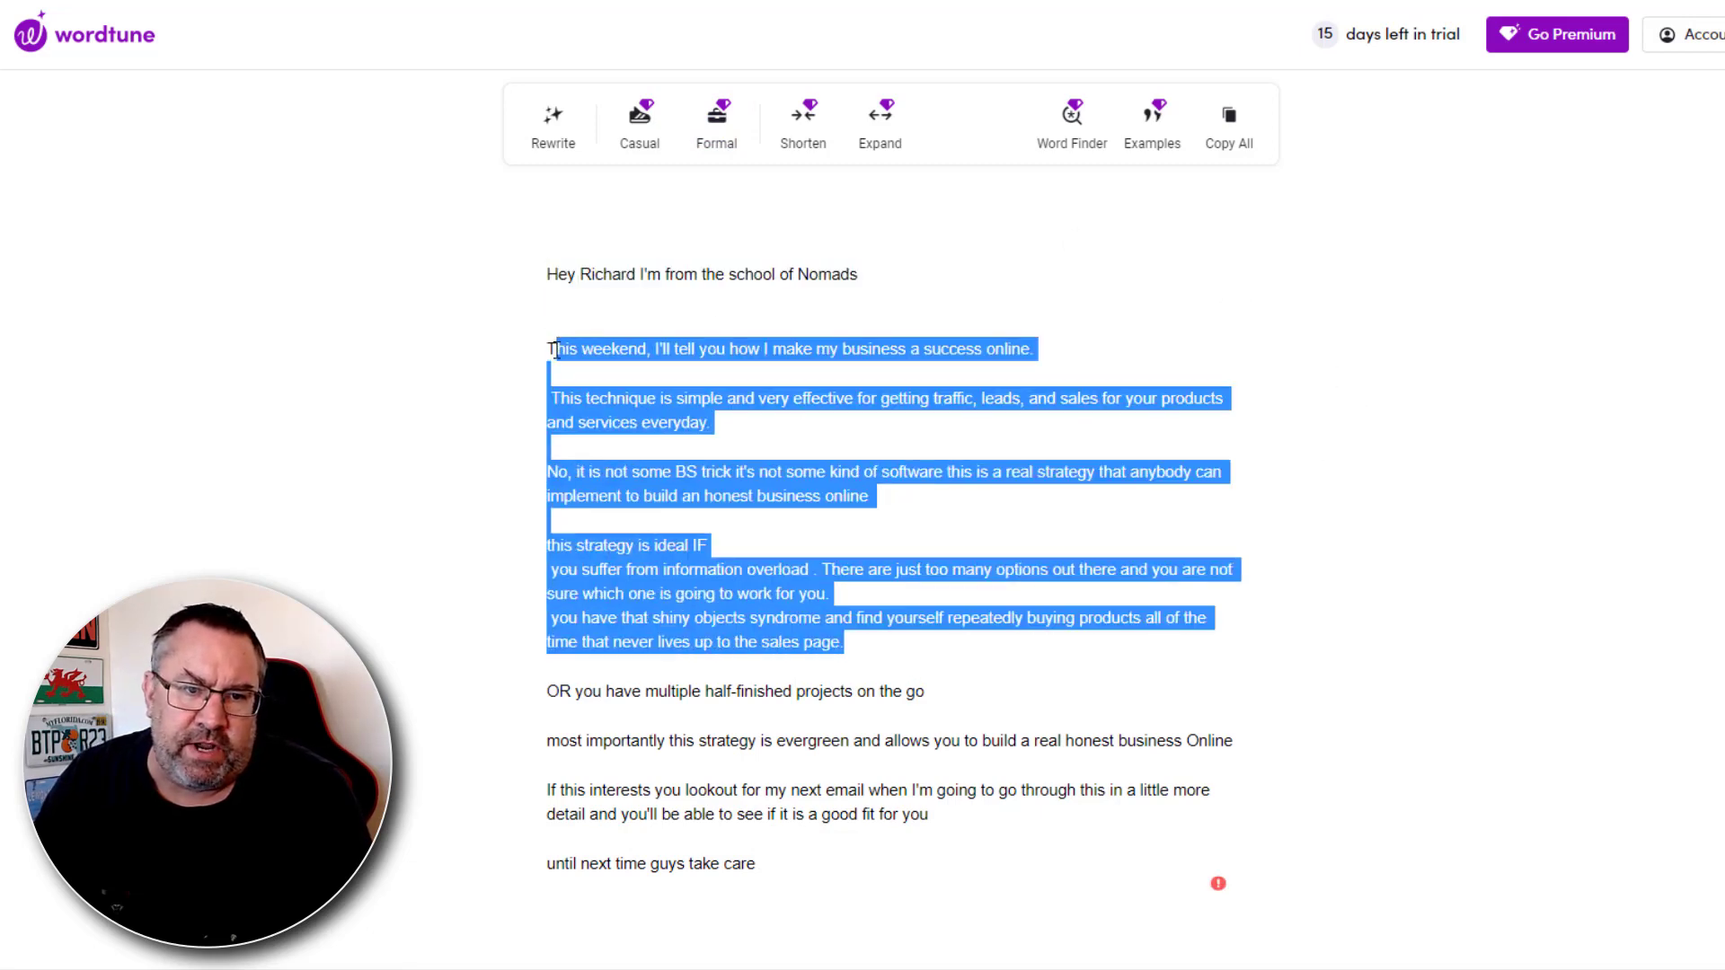
pyautogui.click(1283, 522)
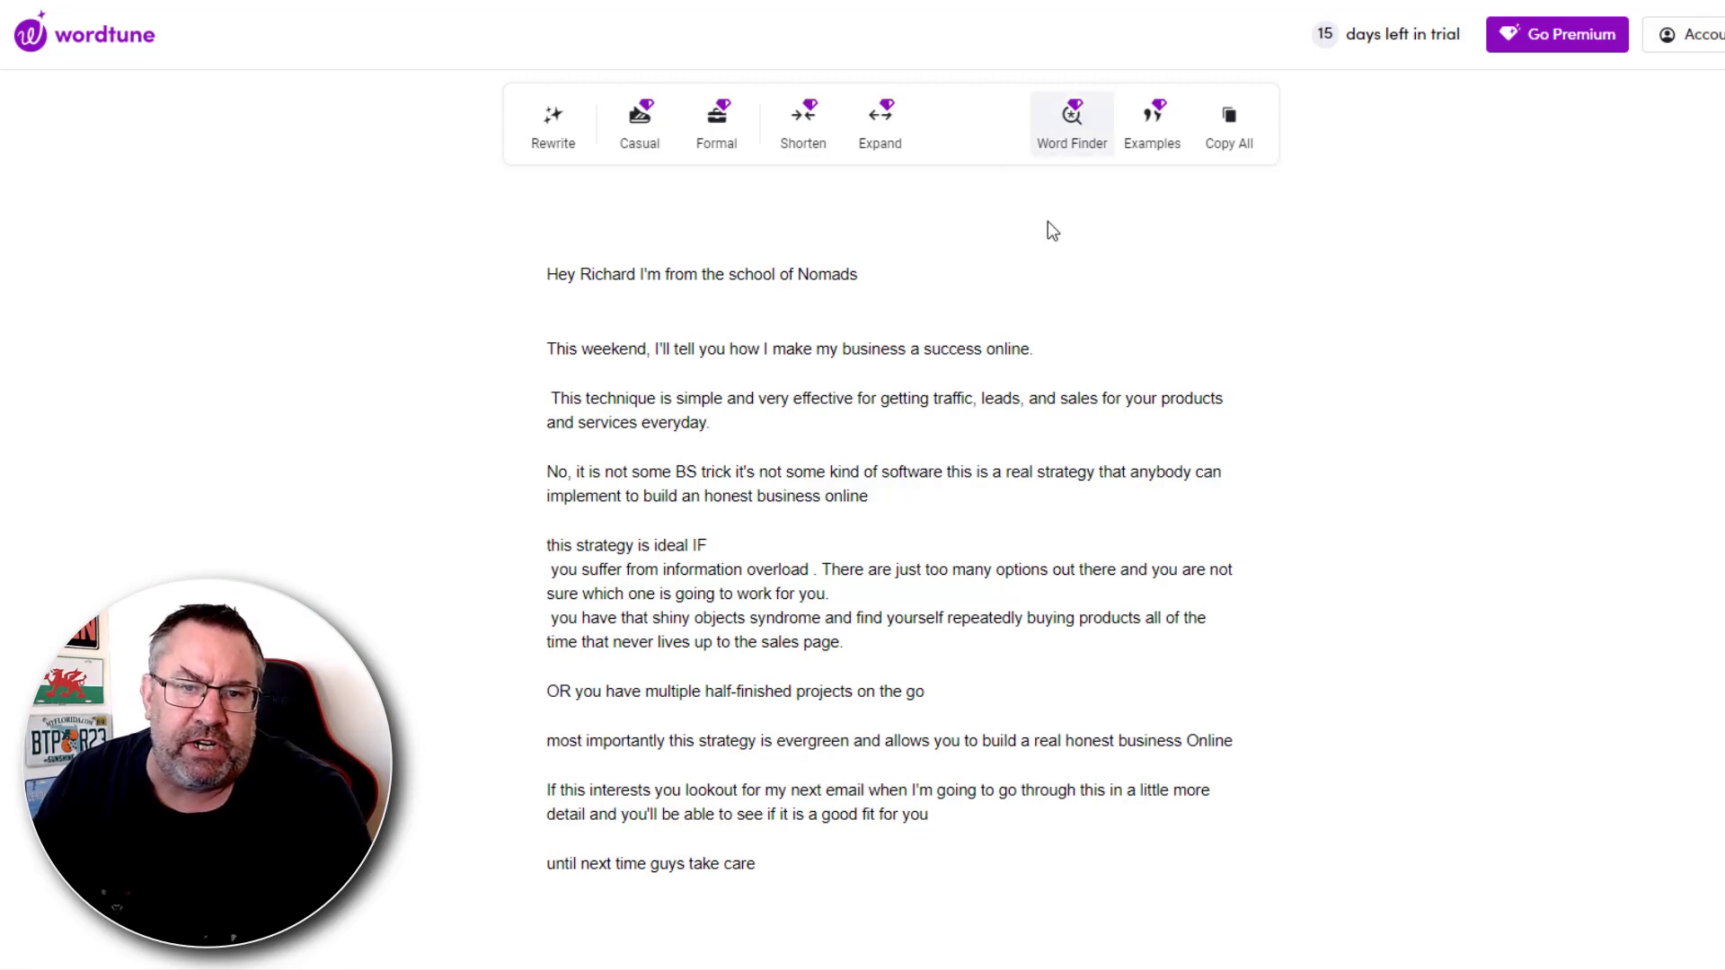
# - Look up Word Finder suggestions at "success" in the "This weekend" sentence, review them and dismiss the list
pyautogui.moveTo(986, 352); pyautogui.dragTo(924, 353)
pyautogui.click(982, 355)
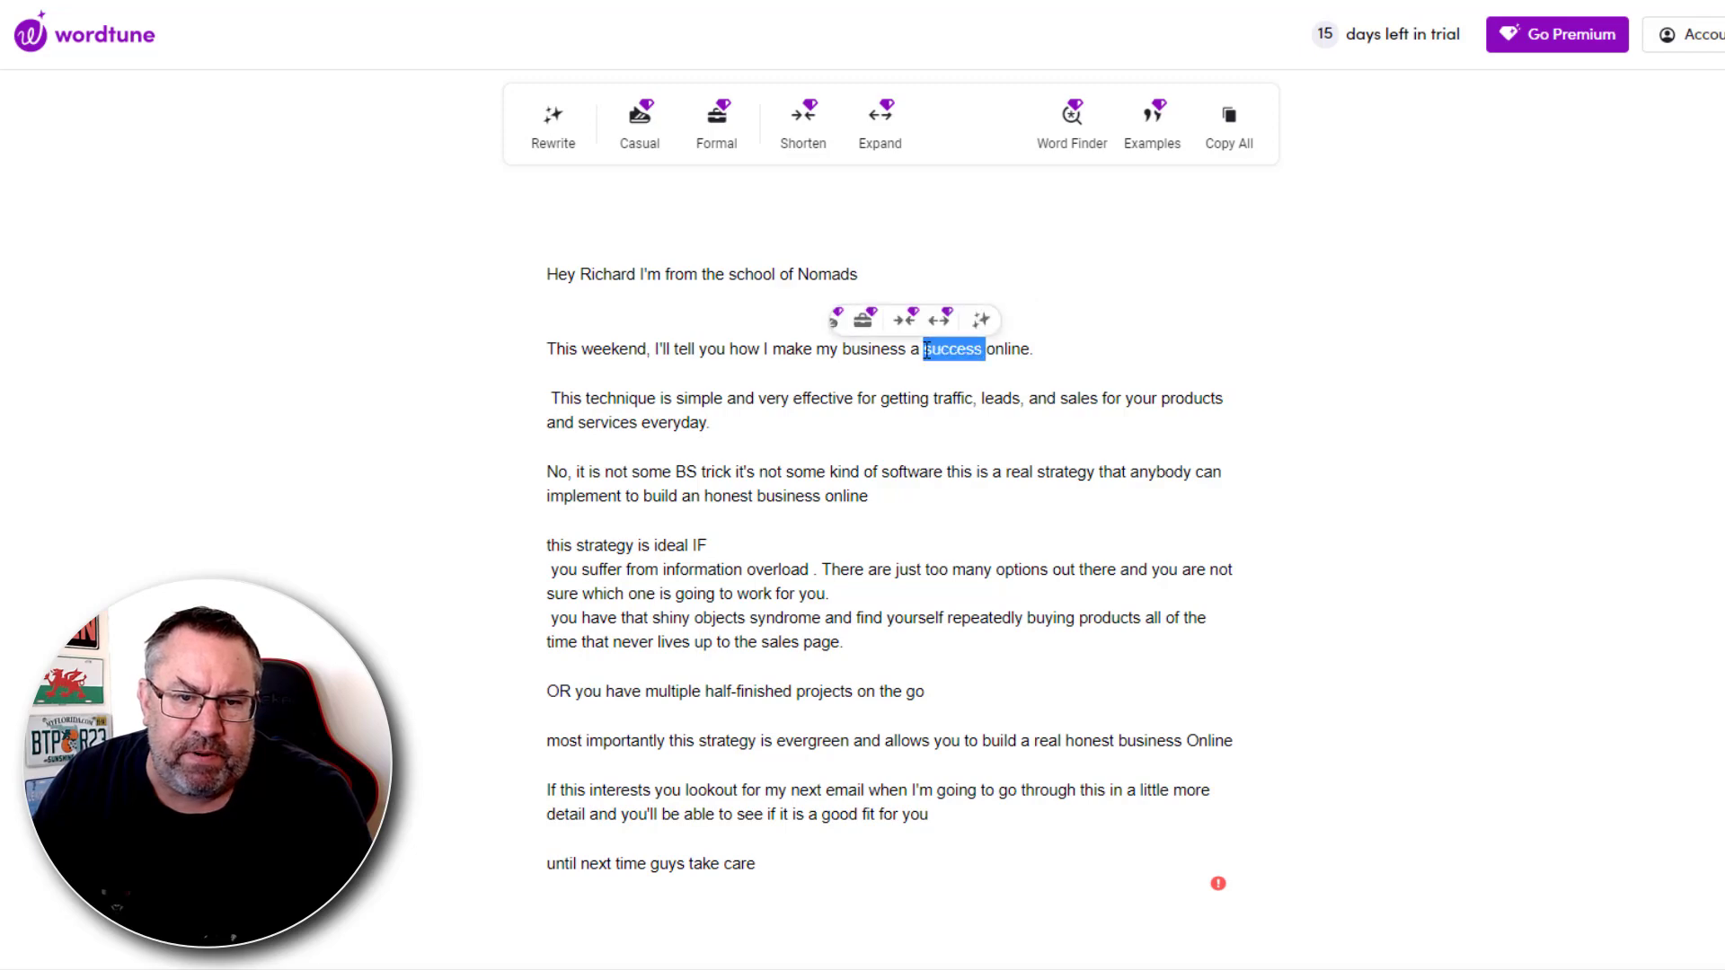
pyautogui.click(1085, 121)
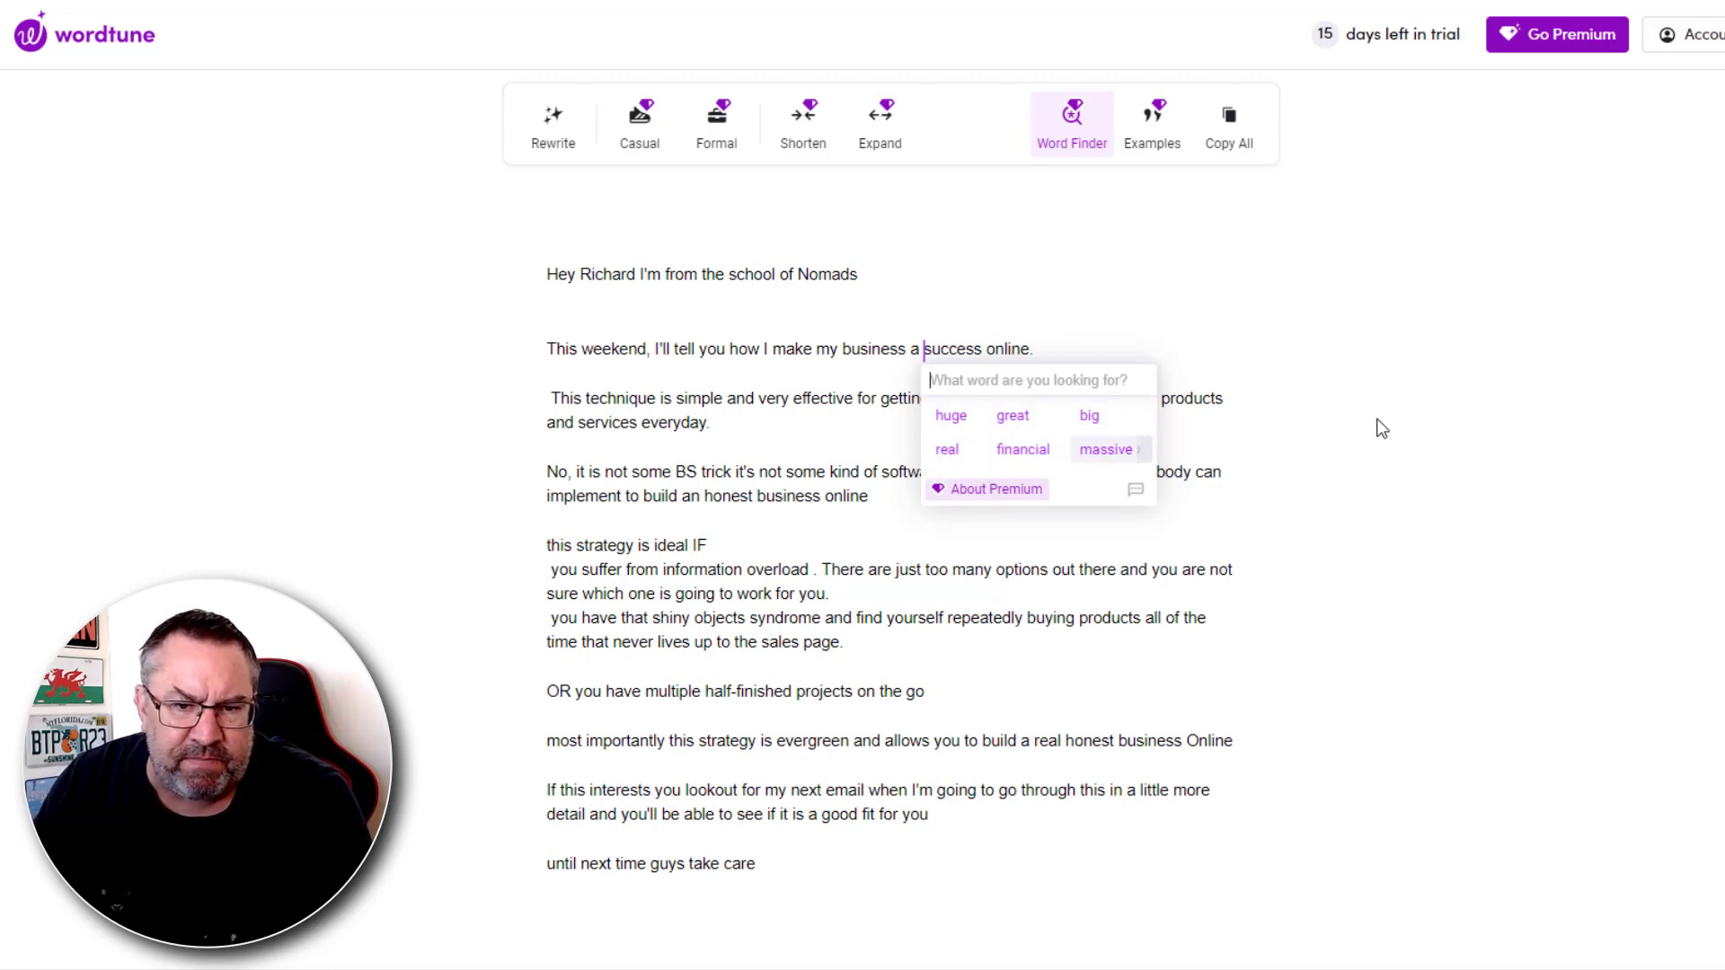
pyautogui.click(787, 355)
# - Look up Word Finder suggestions at "effective" in the "This technique" paragraph, review them and dismiss the list
pyautogui.moveTo(855, 405); pyautogui.dragTo(794, 401)
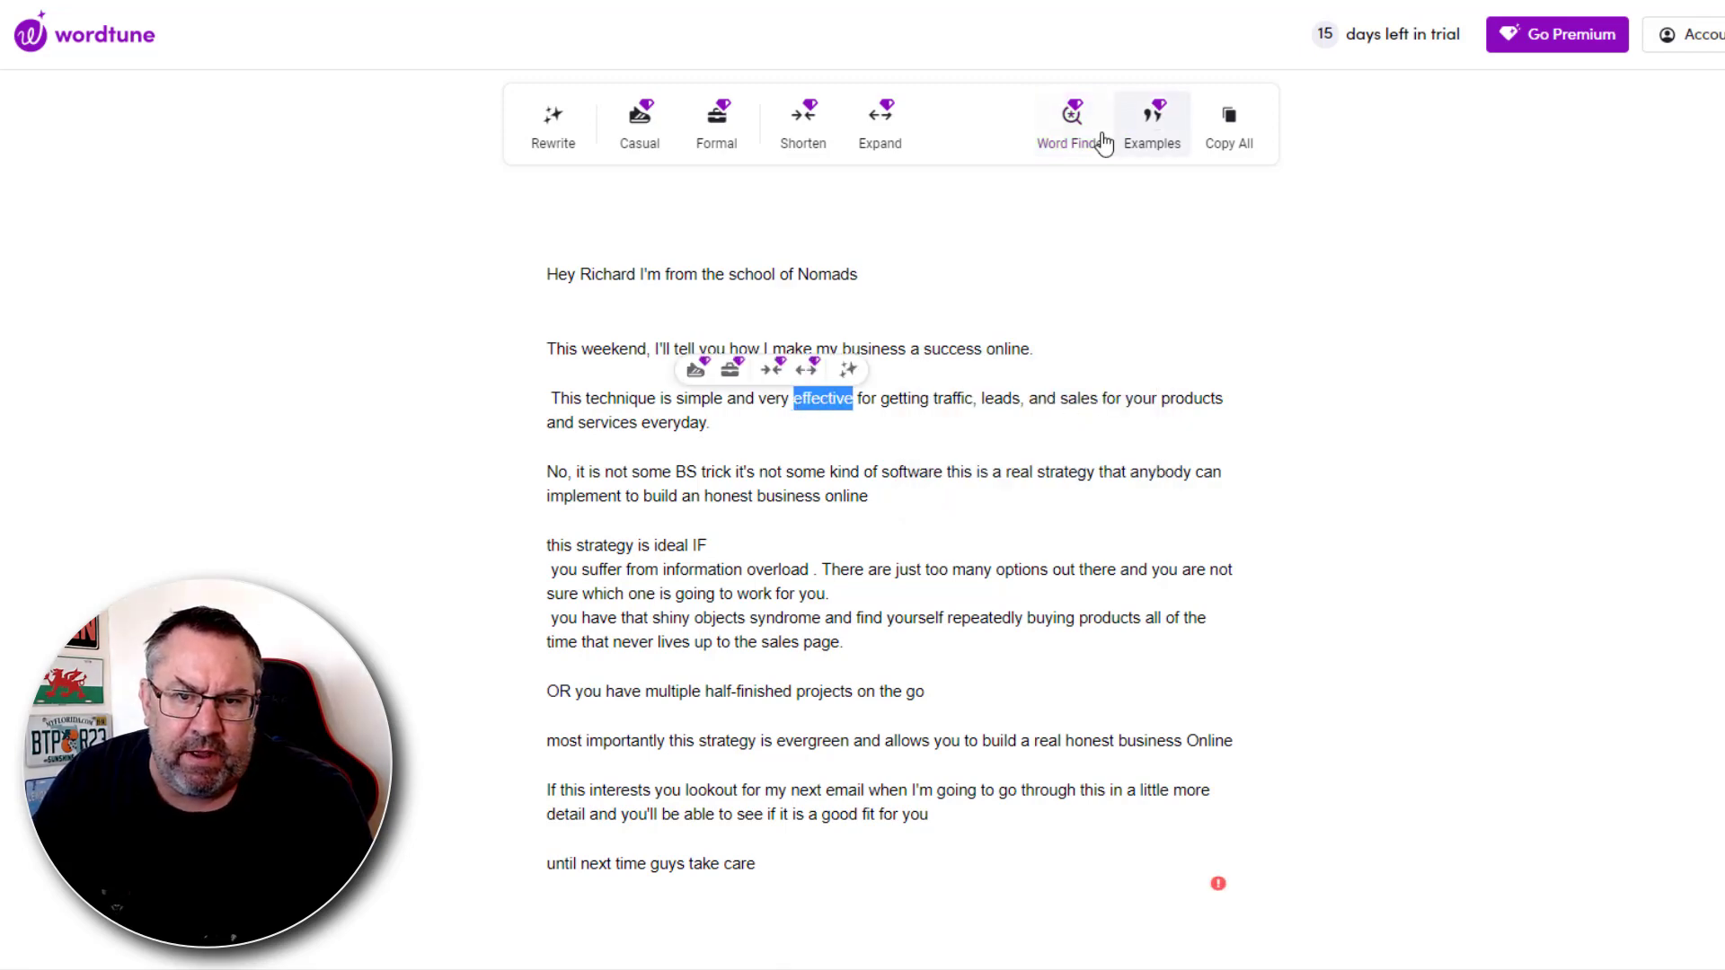
pyautogui.click(1074, 121)
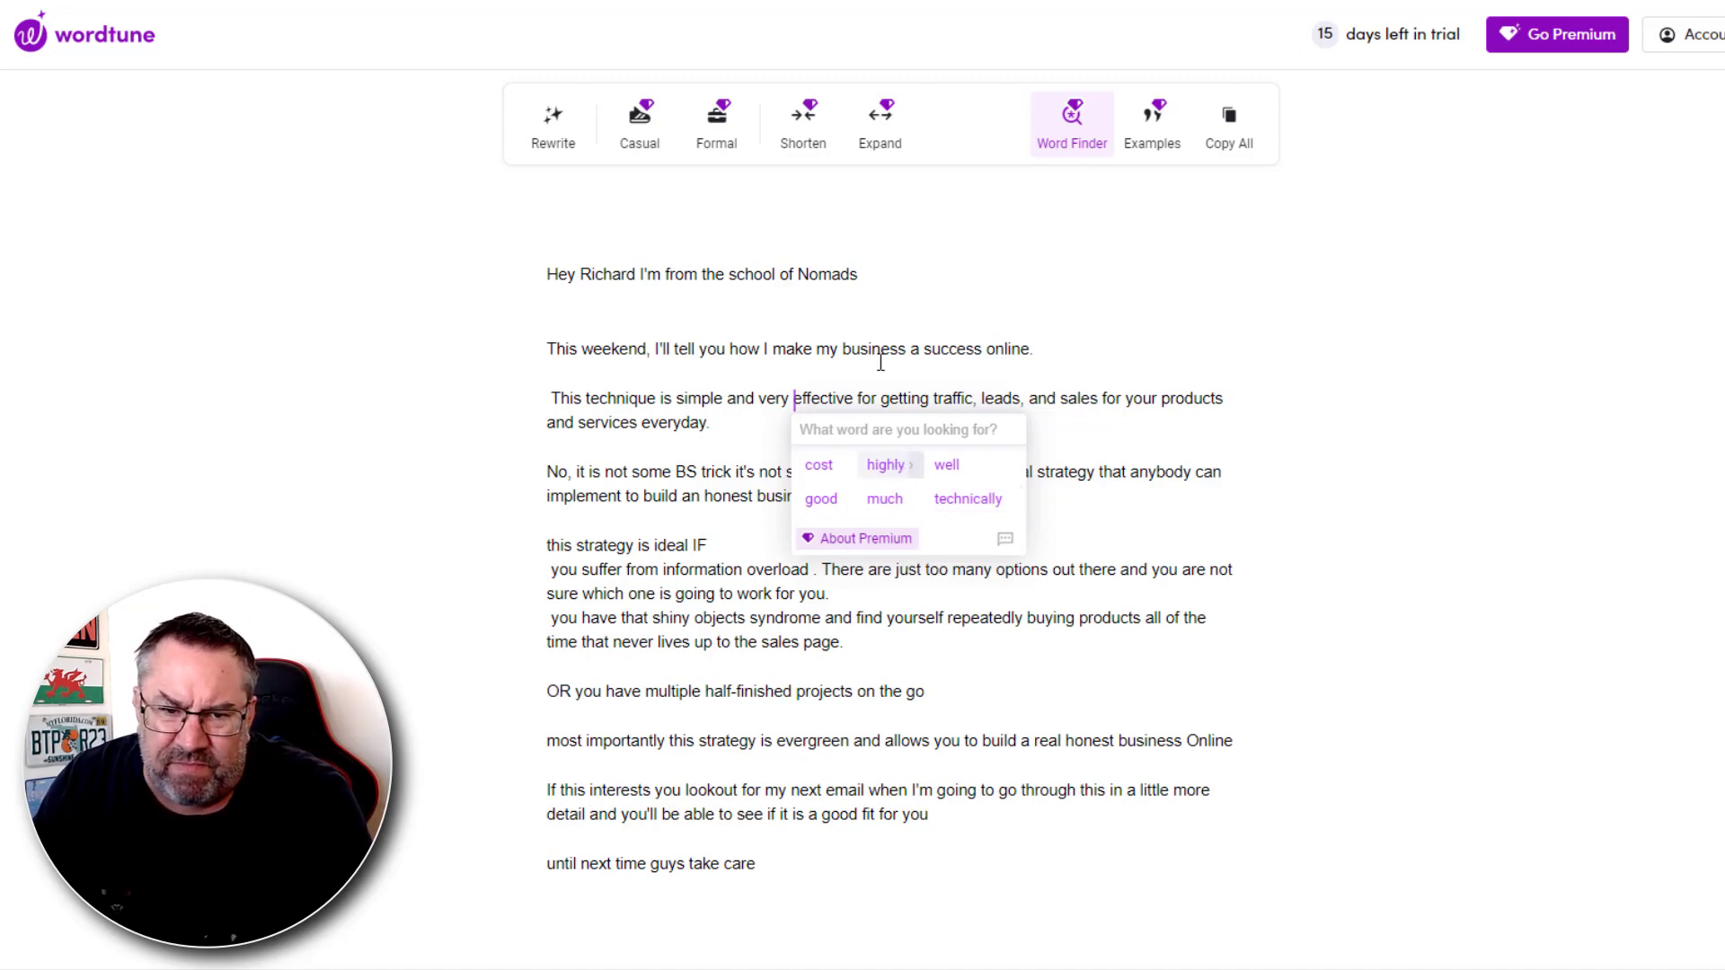
pyautogui.click(954, 308)
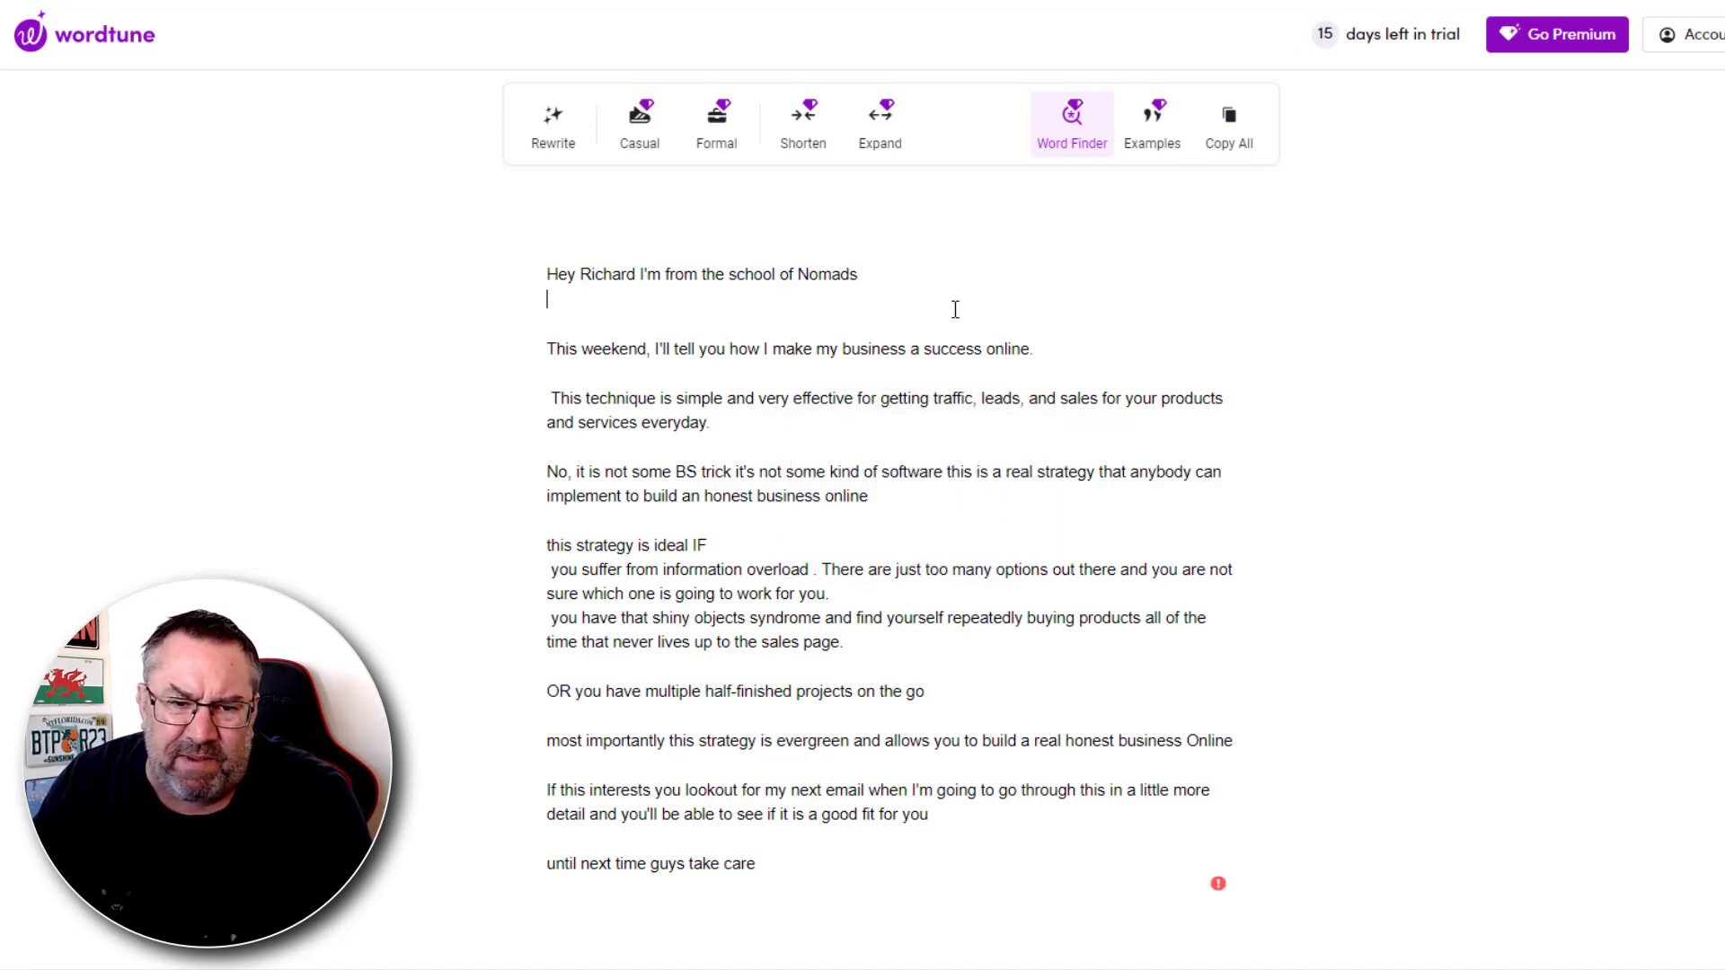
# - Look up Word Finder suggestions at "simple" in the "This technique" paragraph, review them and dismiss the list
pyautogui.doubleClick(707, 398)
pyautogui.click(1069, 130)
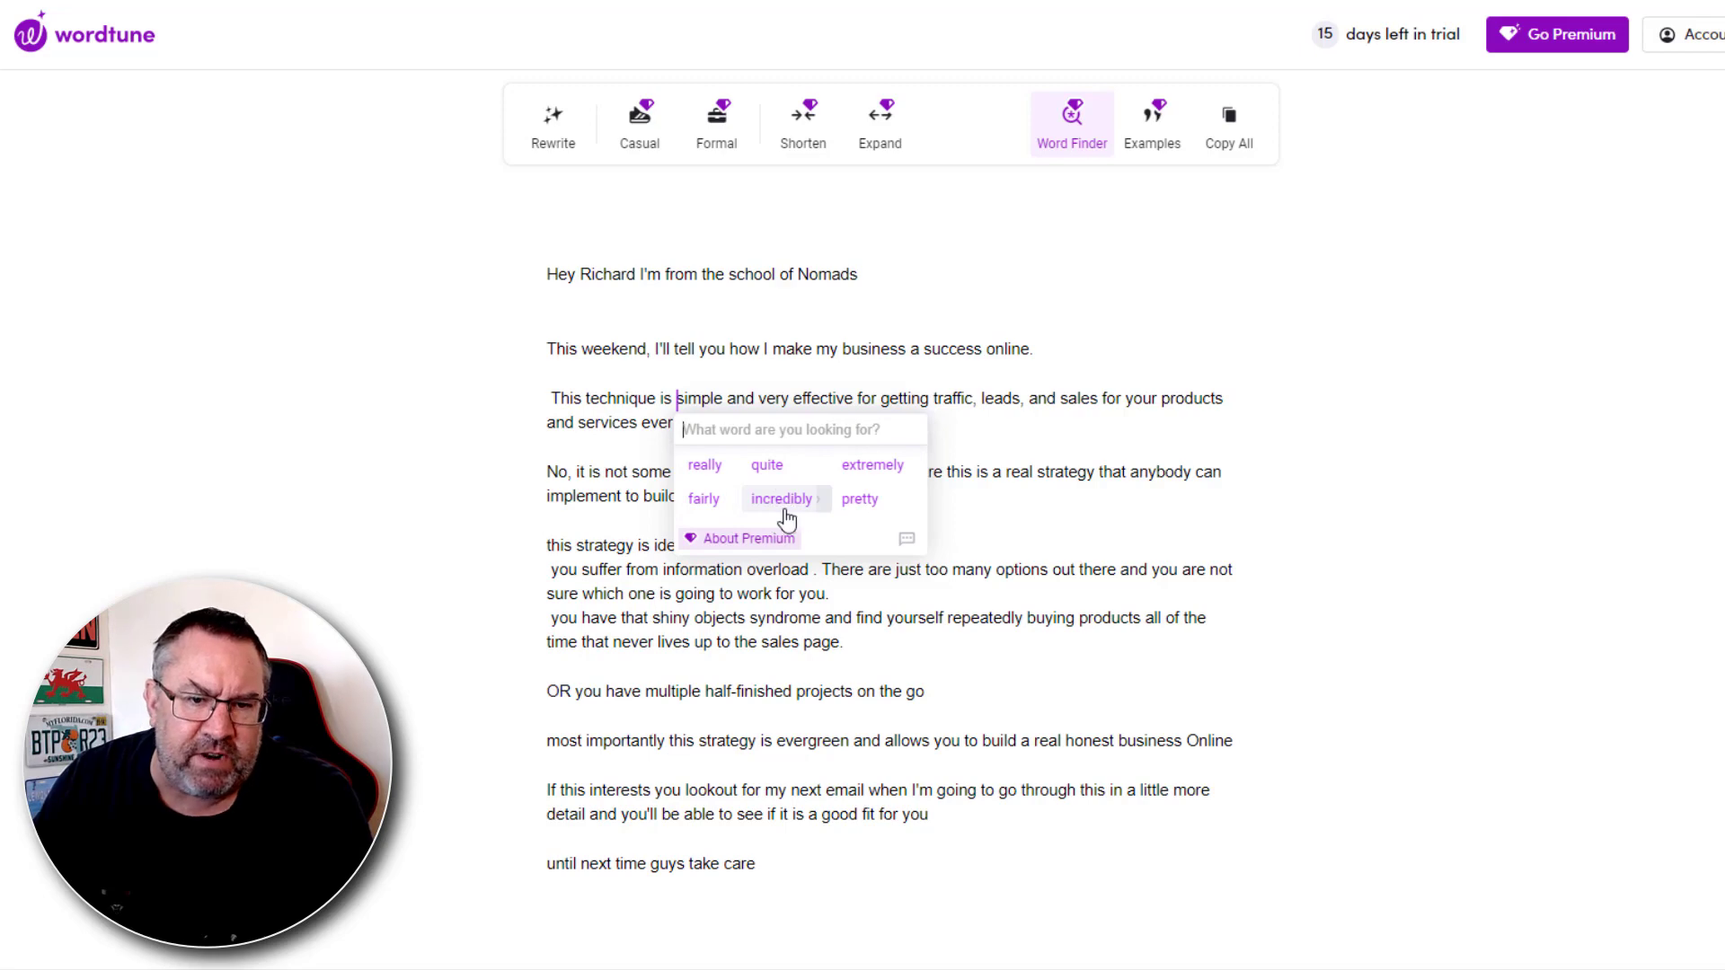
pyautogui.click(1281, 316)
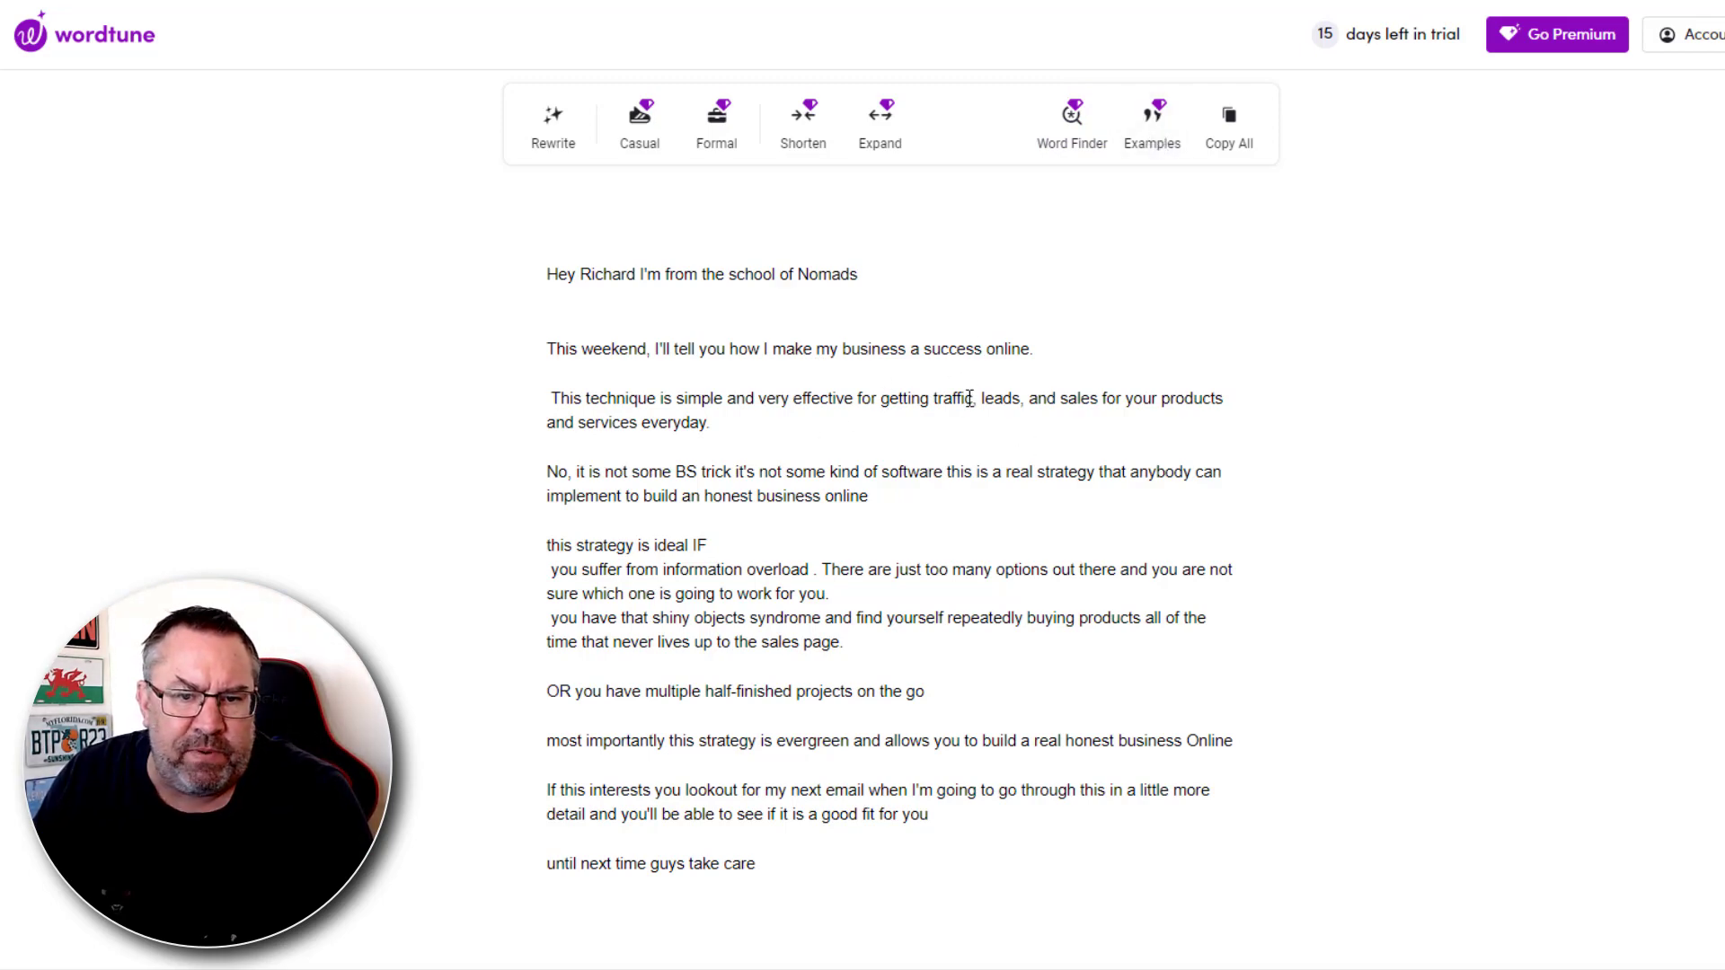
# - Find usage Examples for the phrase "effective for getting traffic", read through them and close the list
pyautogui.moveTo(973, 398); pyautogui.dragTo(792, 401)
pyautogui.click(1152, 126)
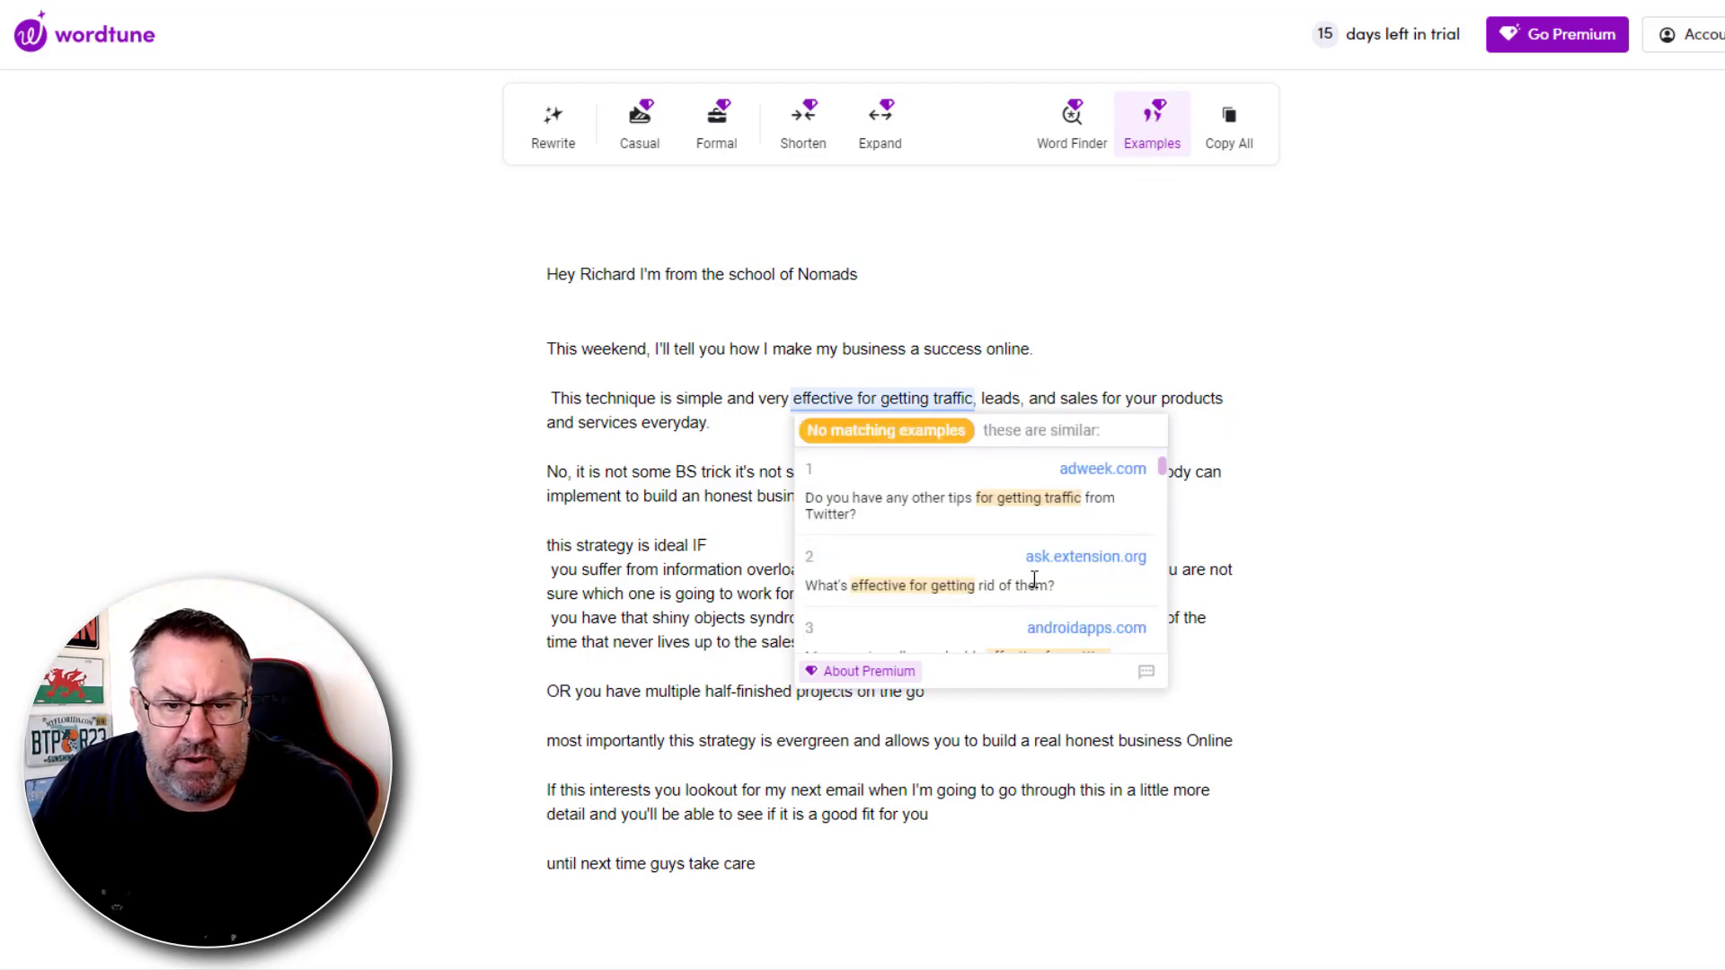
pyautogui.scroll(-2, 1015, 555)
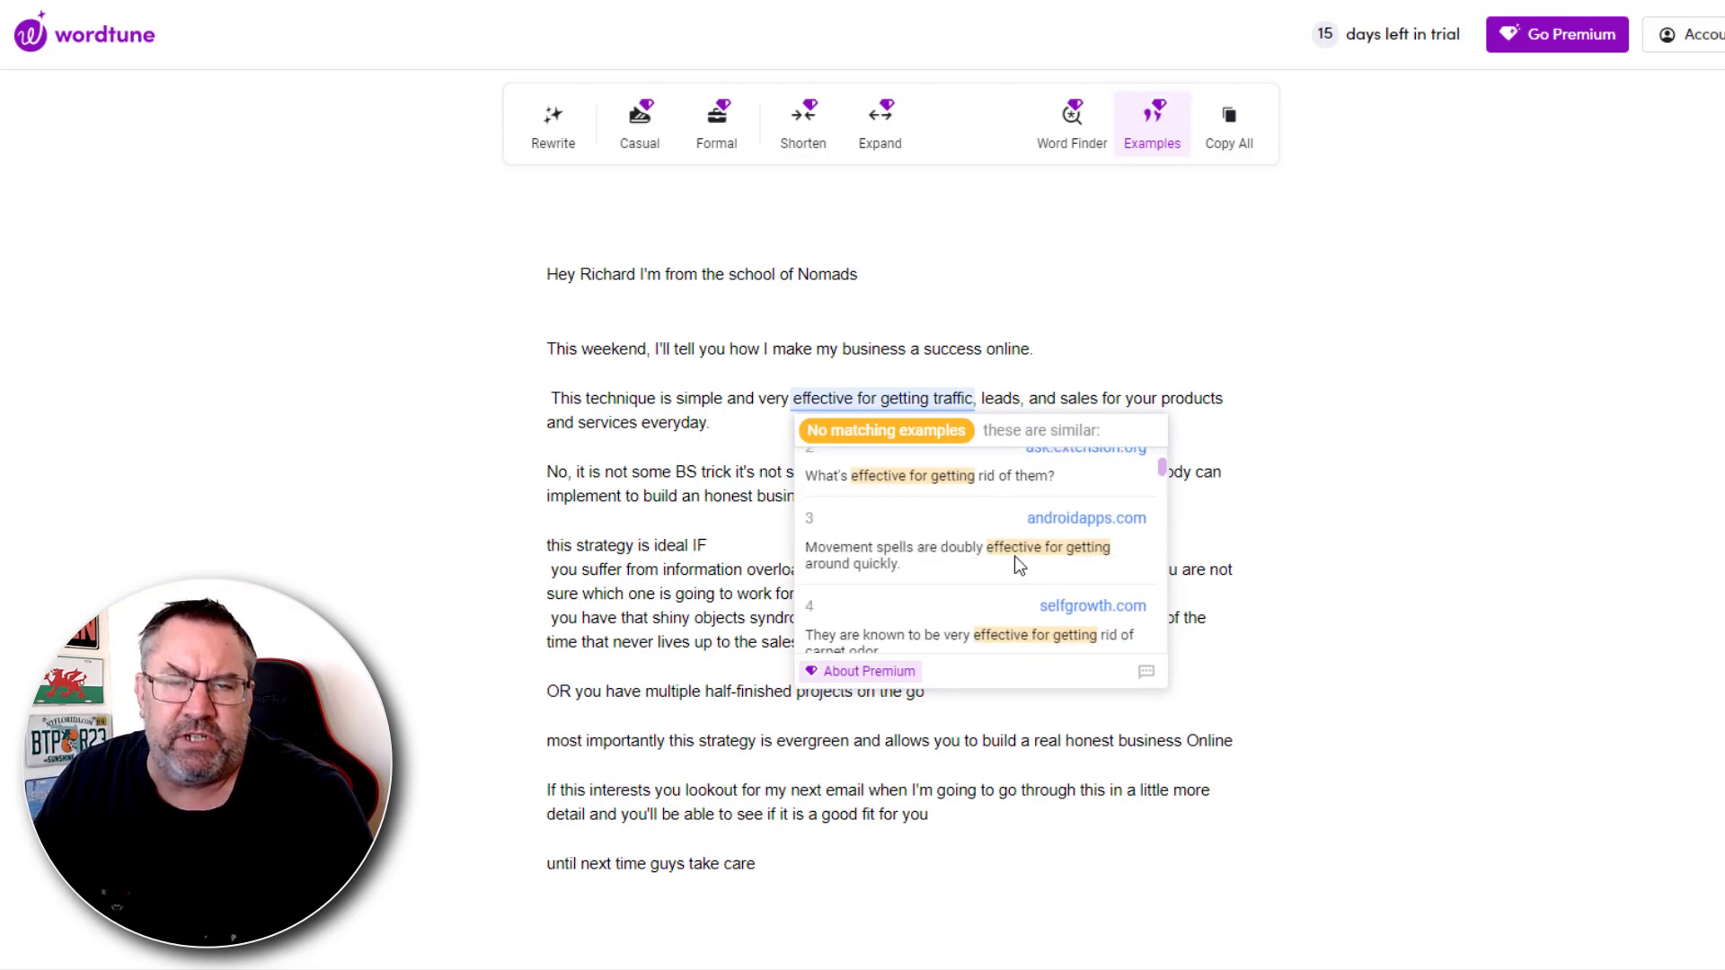
pyautogui.scroll(-2, 966, 555)
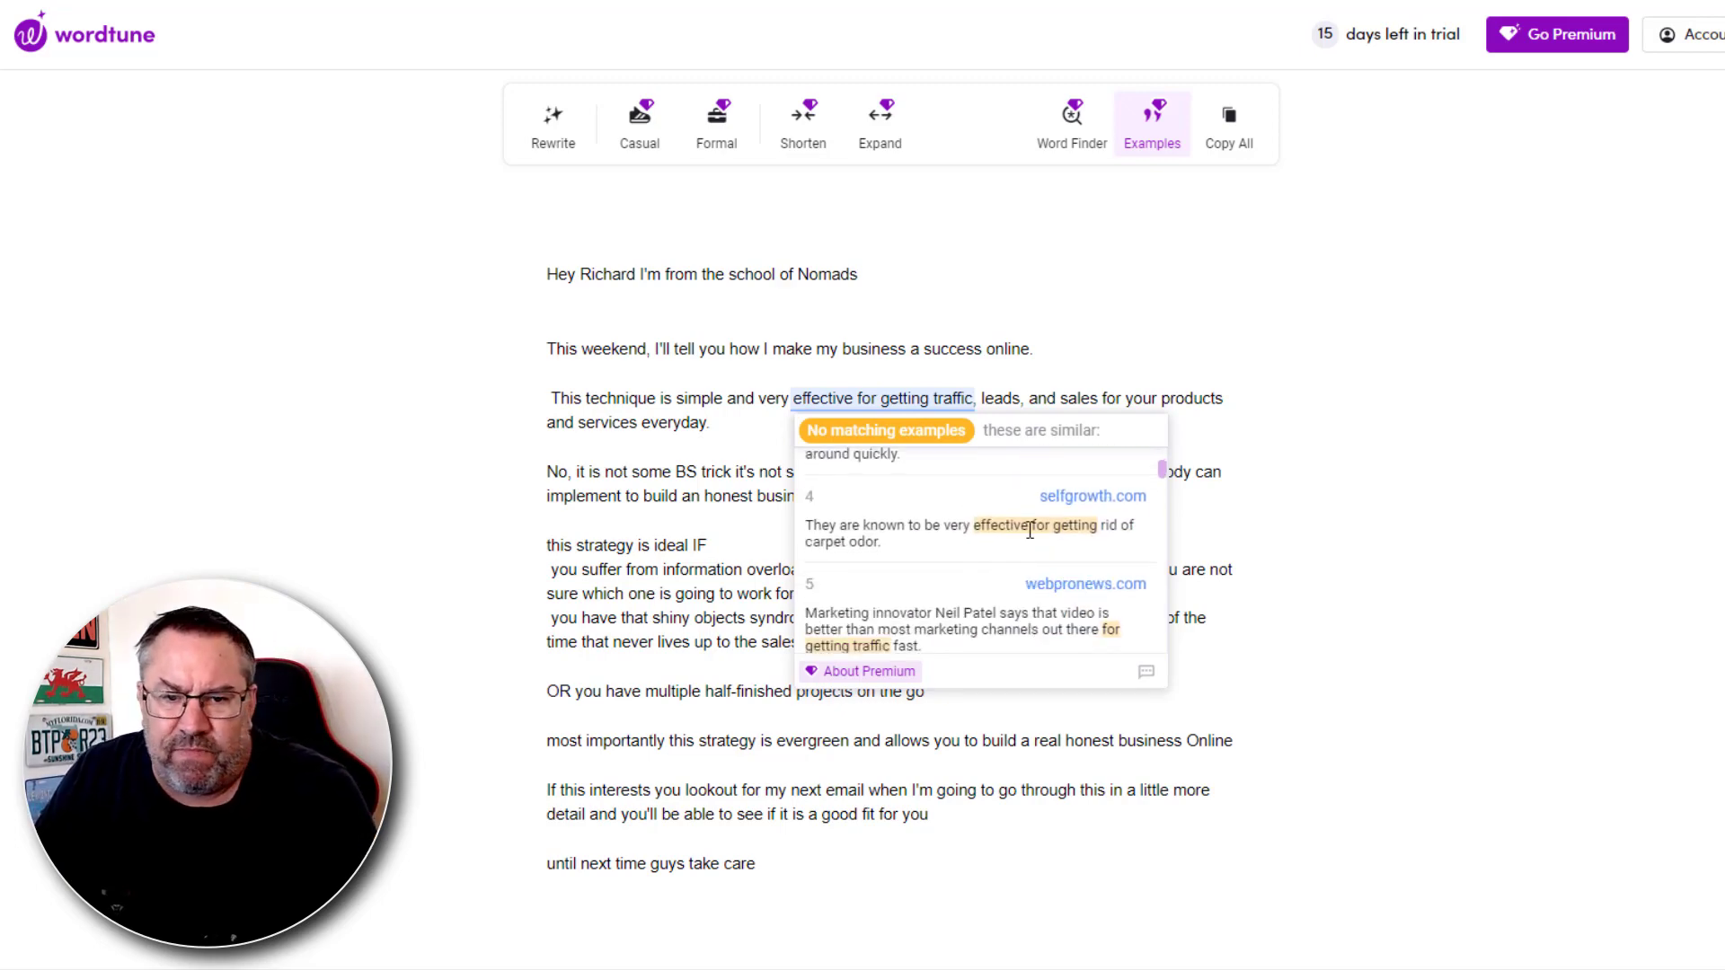
pyautogui.scroll(-2, 994, 539)
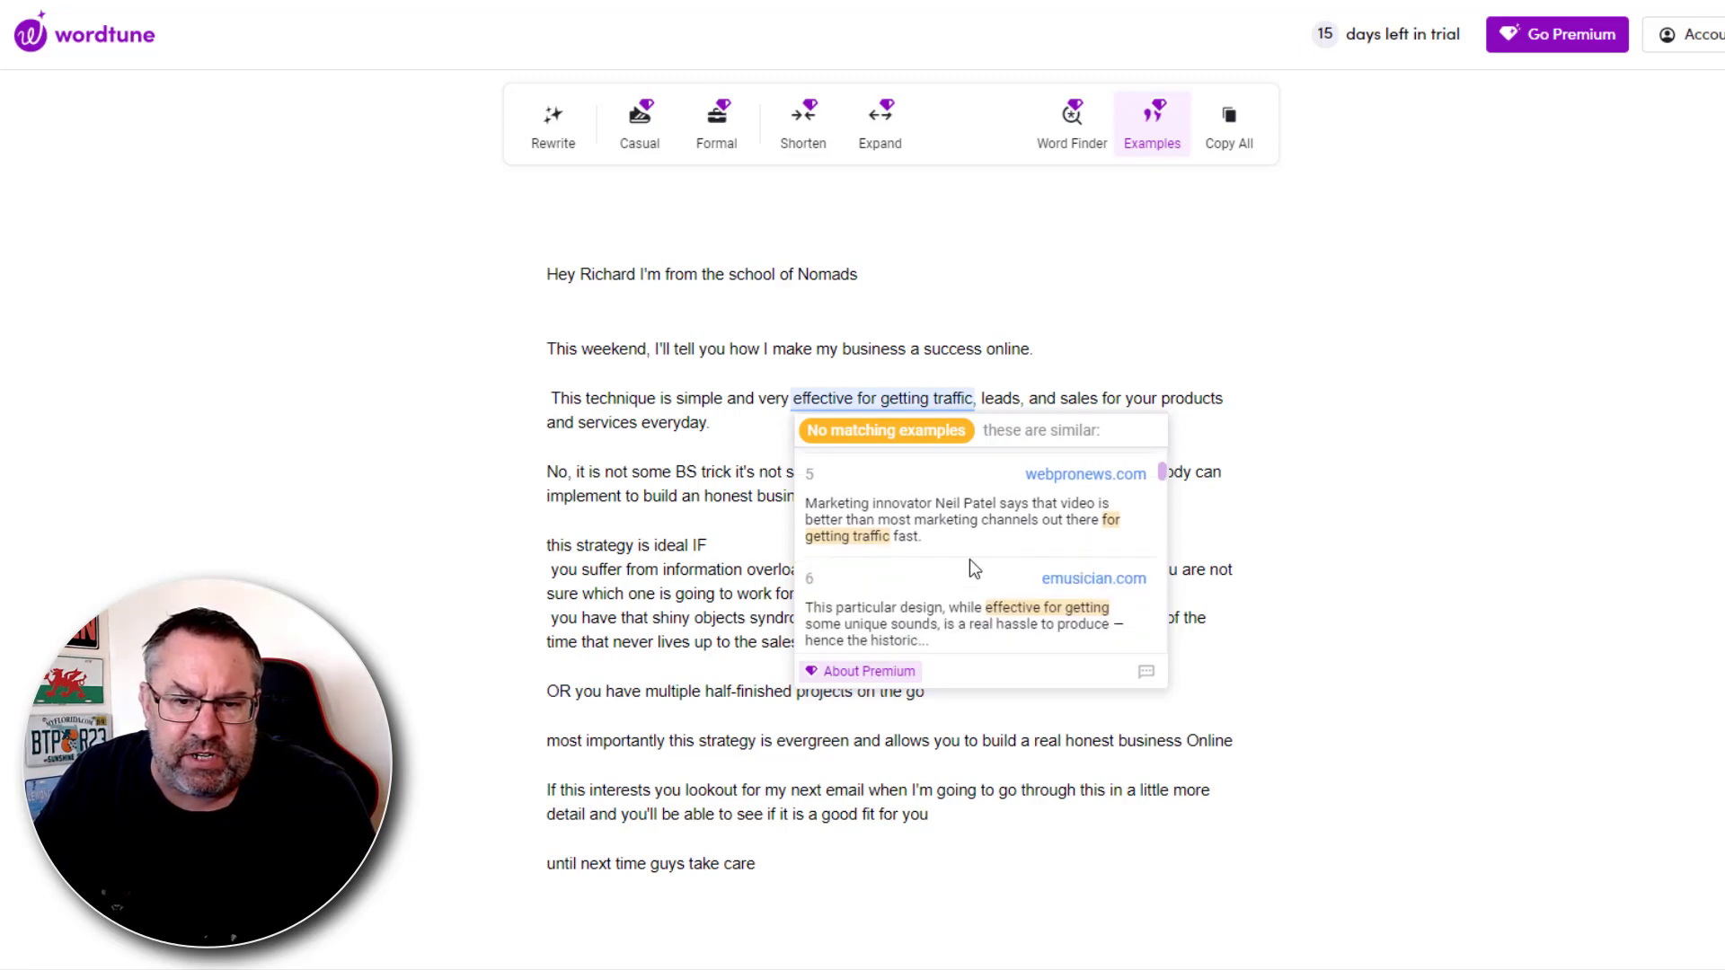
pyautogui.scroll(3, 1008, 537)
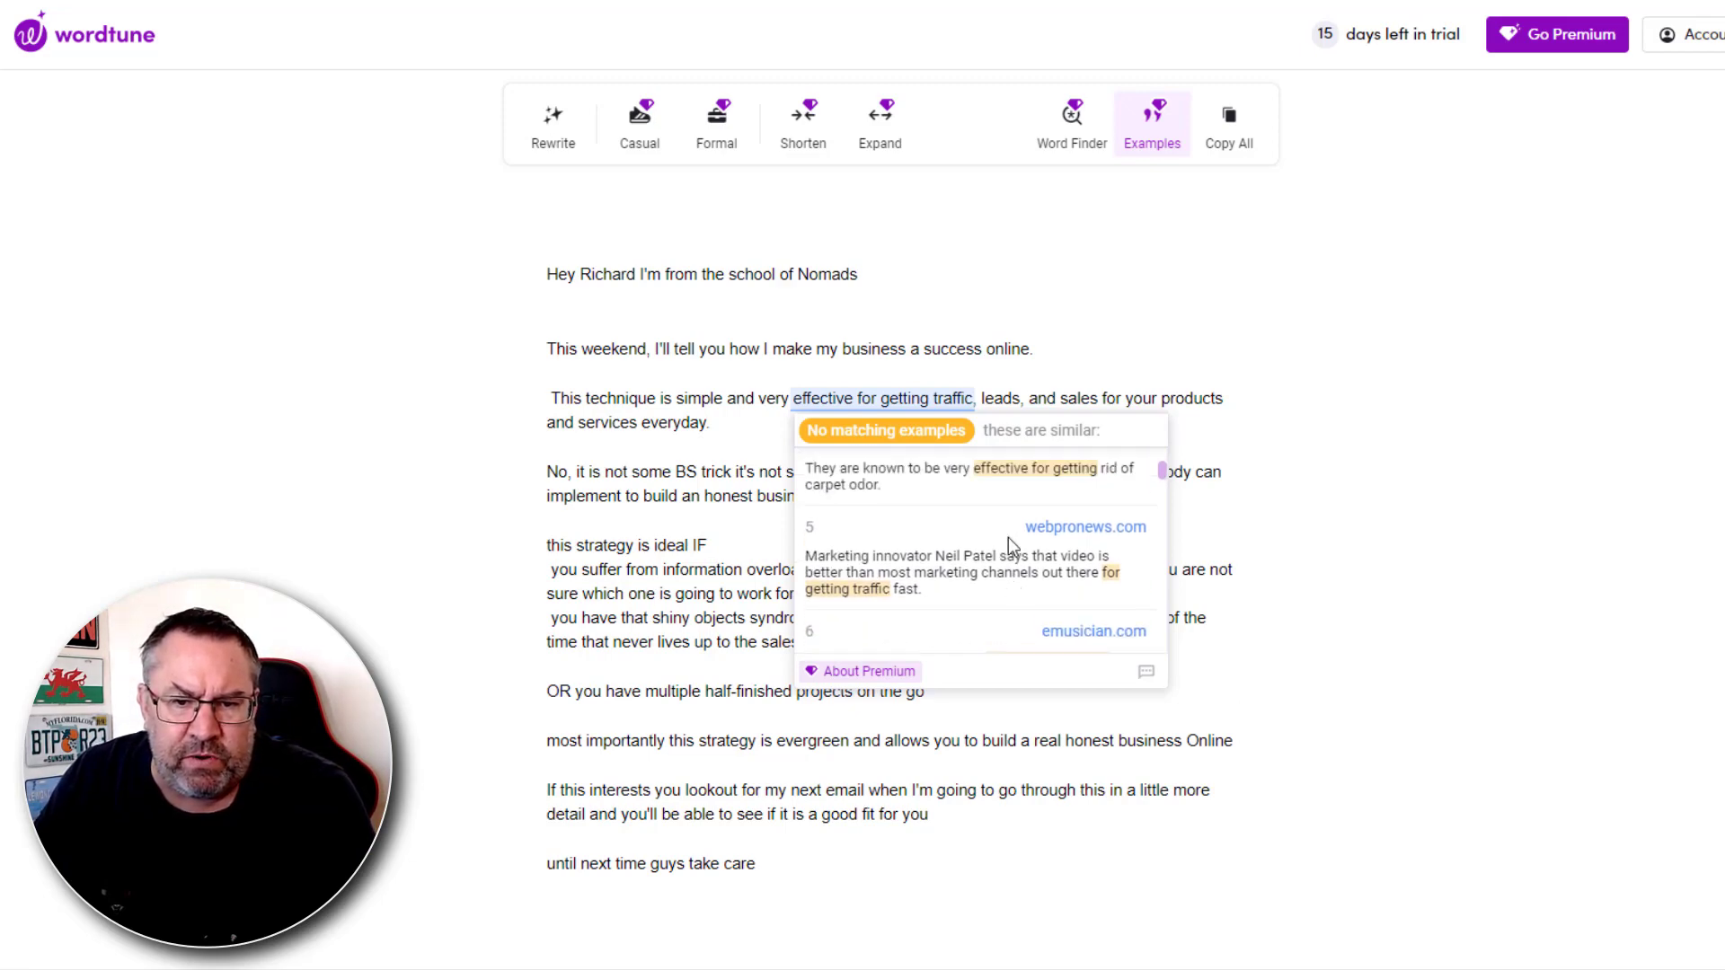
pyautogui.click(1326, 410)
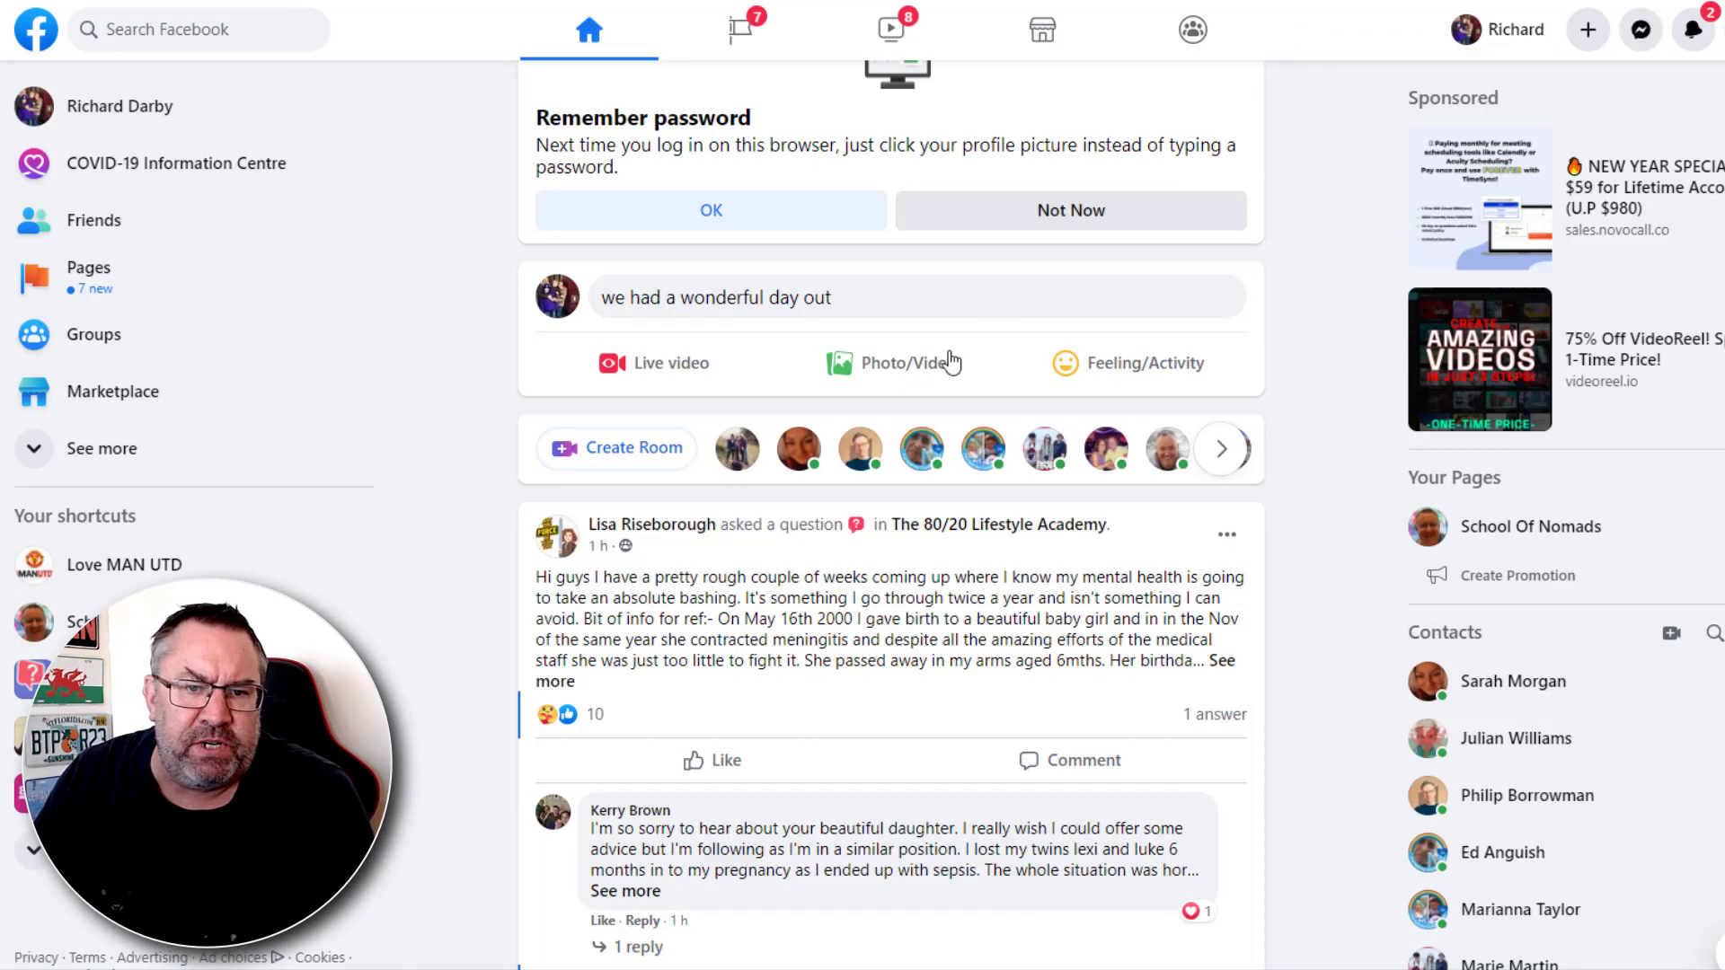
# - Open the Facebook post draft "we had a wonderful day out", generate Casual tone suggestions for its text, review them and dismiss the list
pyautogui.click(854, 310)
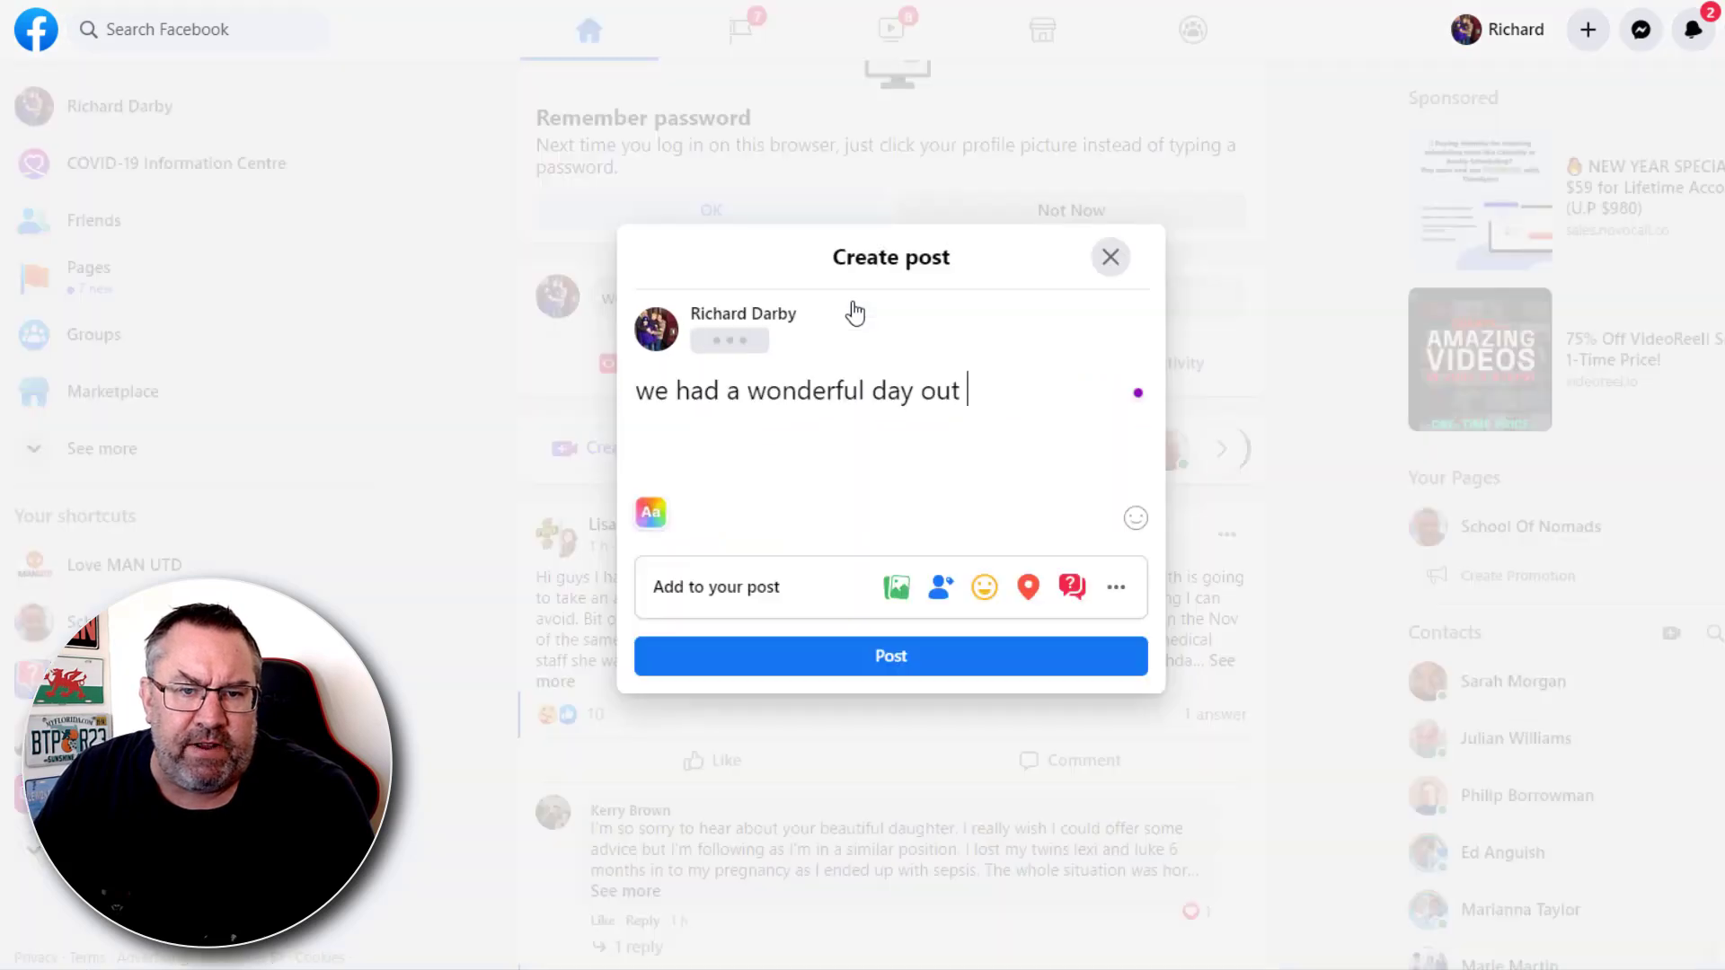
pyautogui.moveTo(966, 393); pyautogui.dragTo(628, 395)
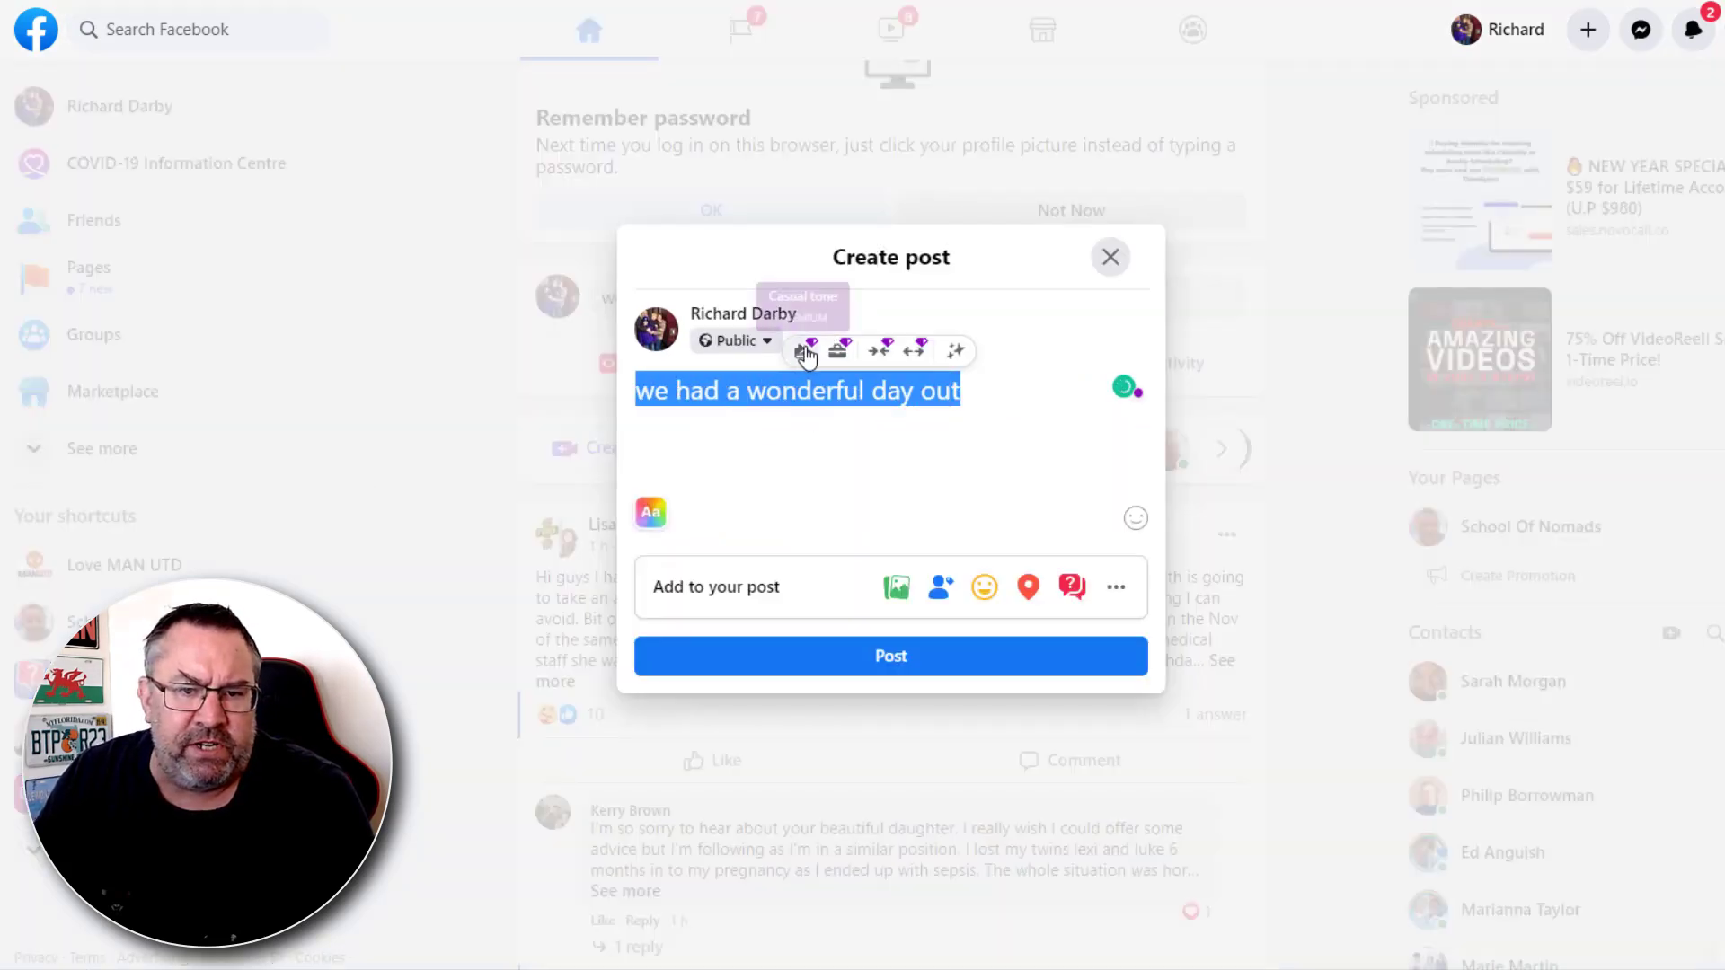
pyautogui.click(805, 357)
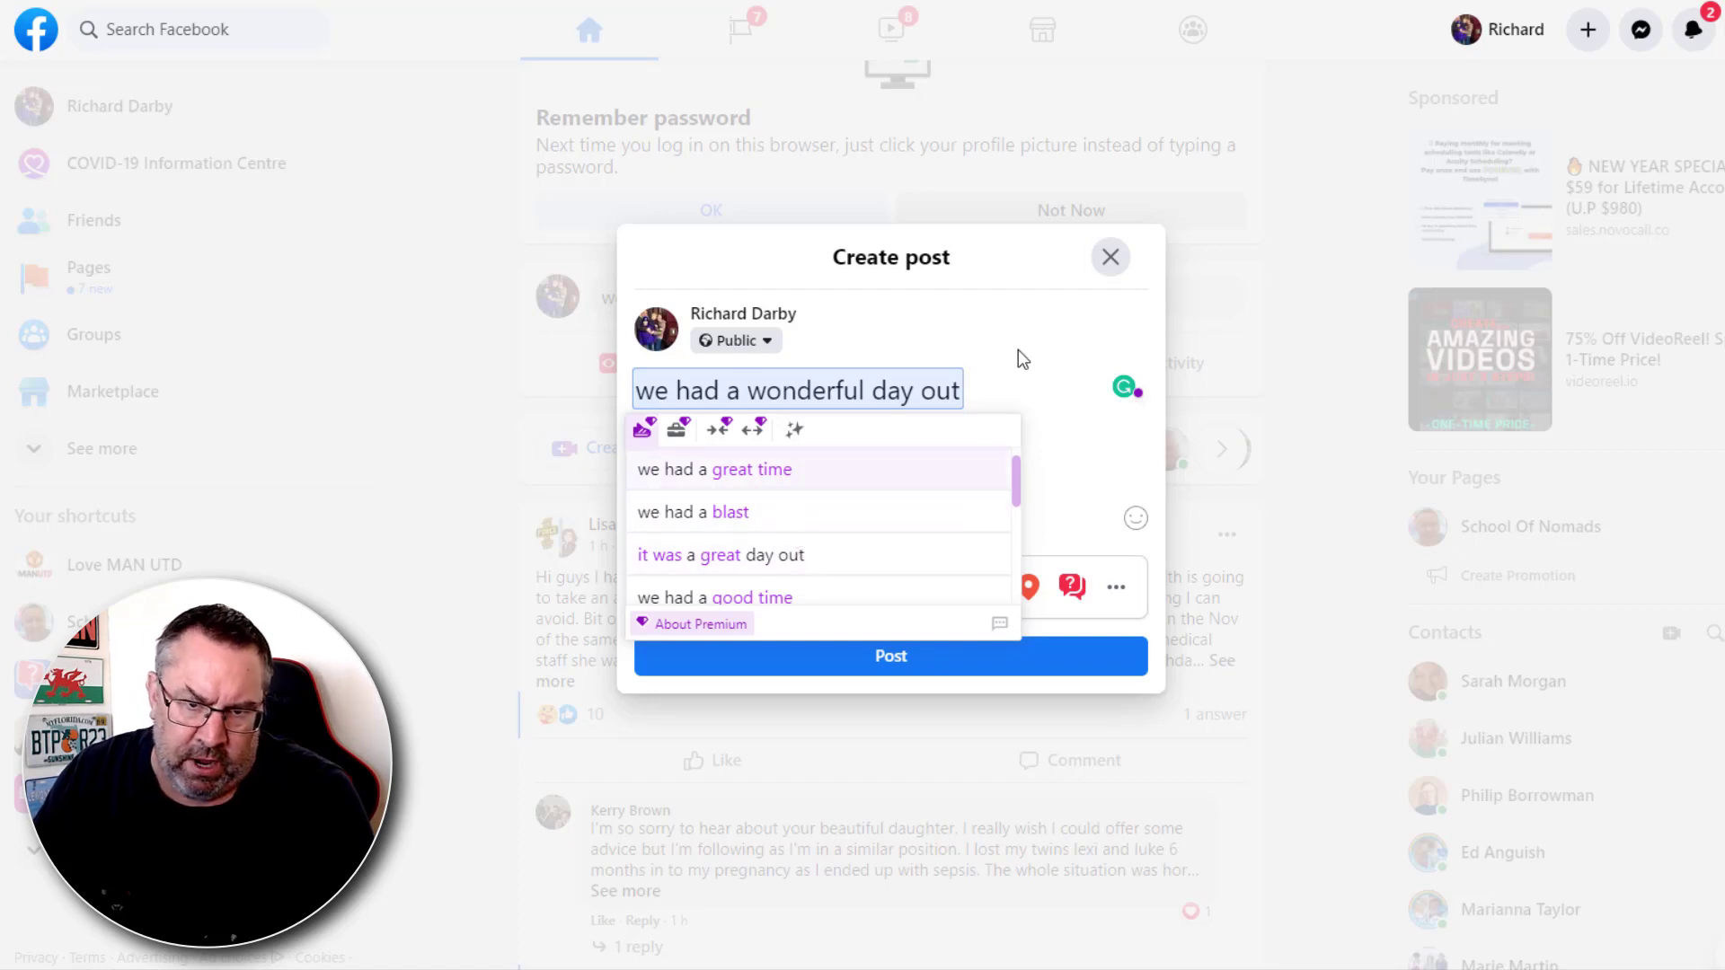
pyautogui.click(831, 411)
# - Generate Formal tone suggestions for the Facebook post text "we had a wonderful day out", review them and dismiss the list
pyautogui.moveTo(970, 386); pyautogui.dragTo(638, 393)
pyautogui.click(842, 353)
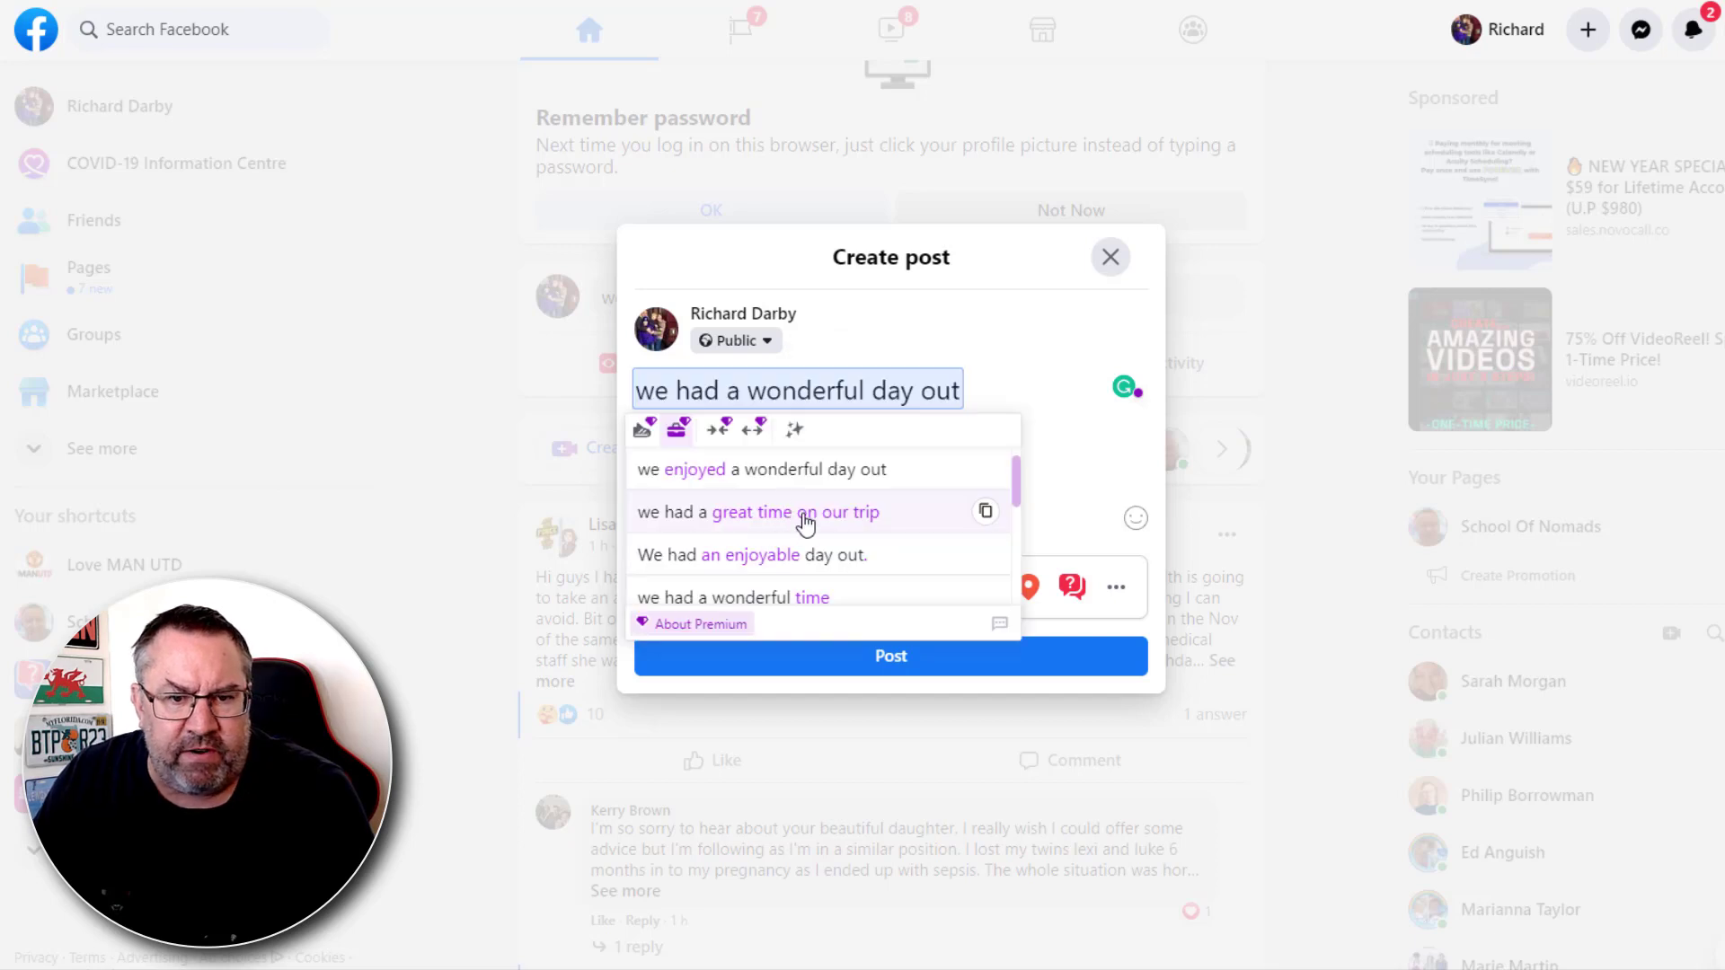
pyautogui.click(974, 427)
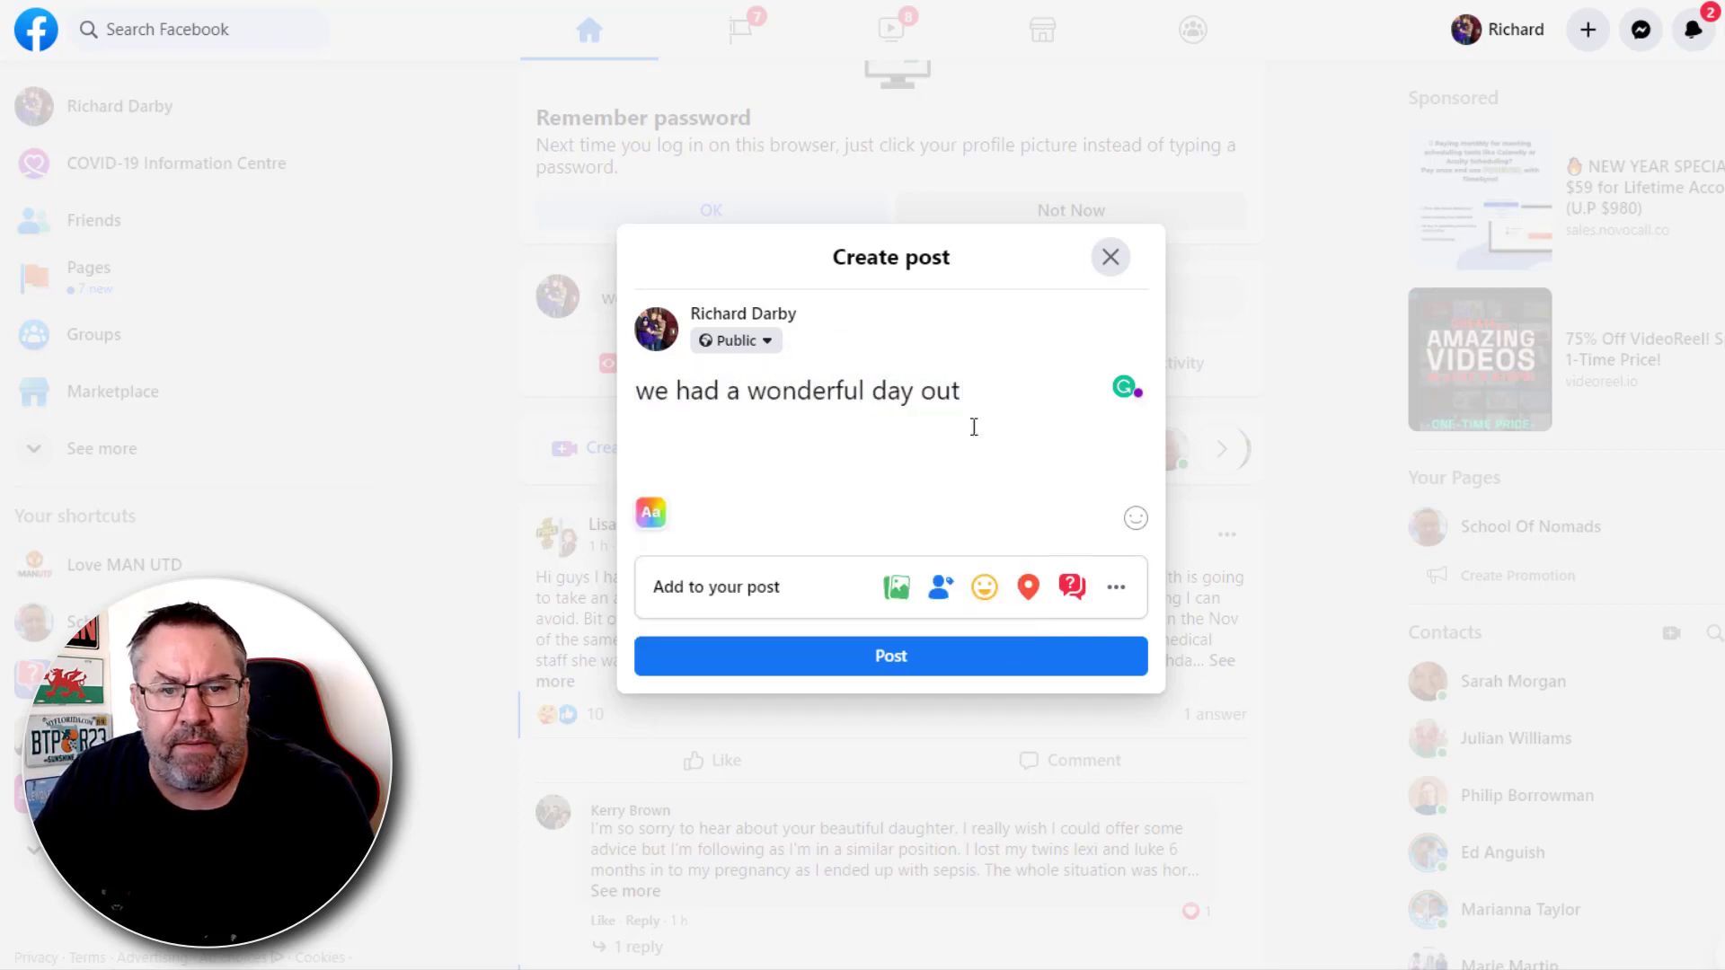
pyautogui.moveTo(975, 400); pyautogui.dragTo(639, 416)
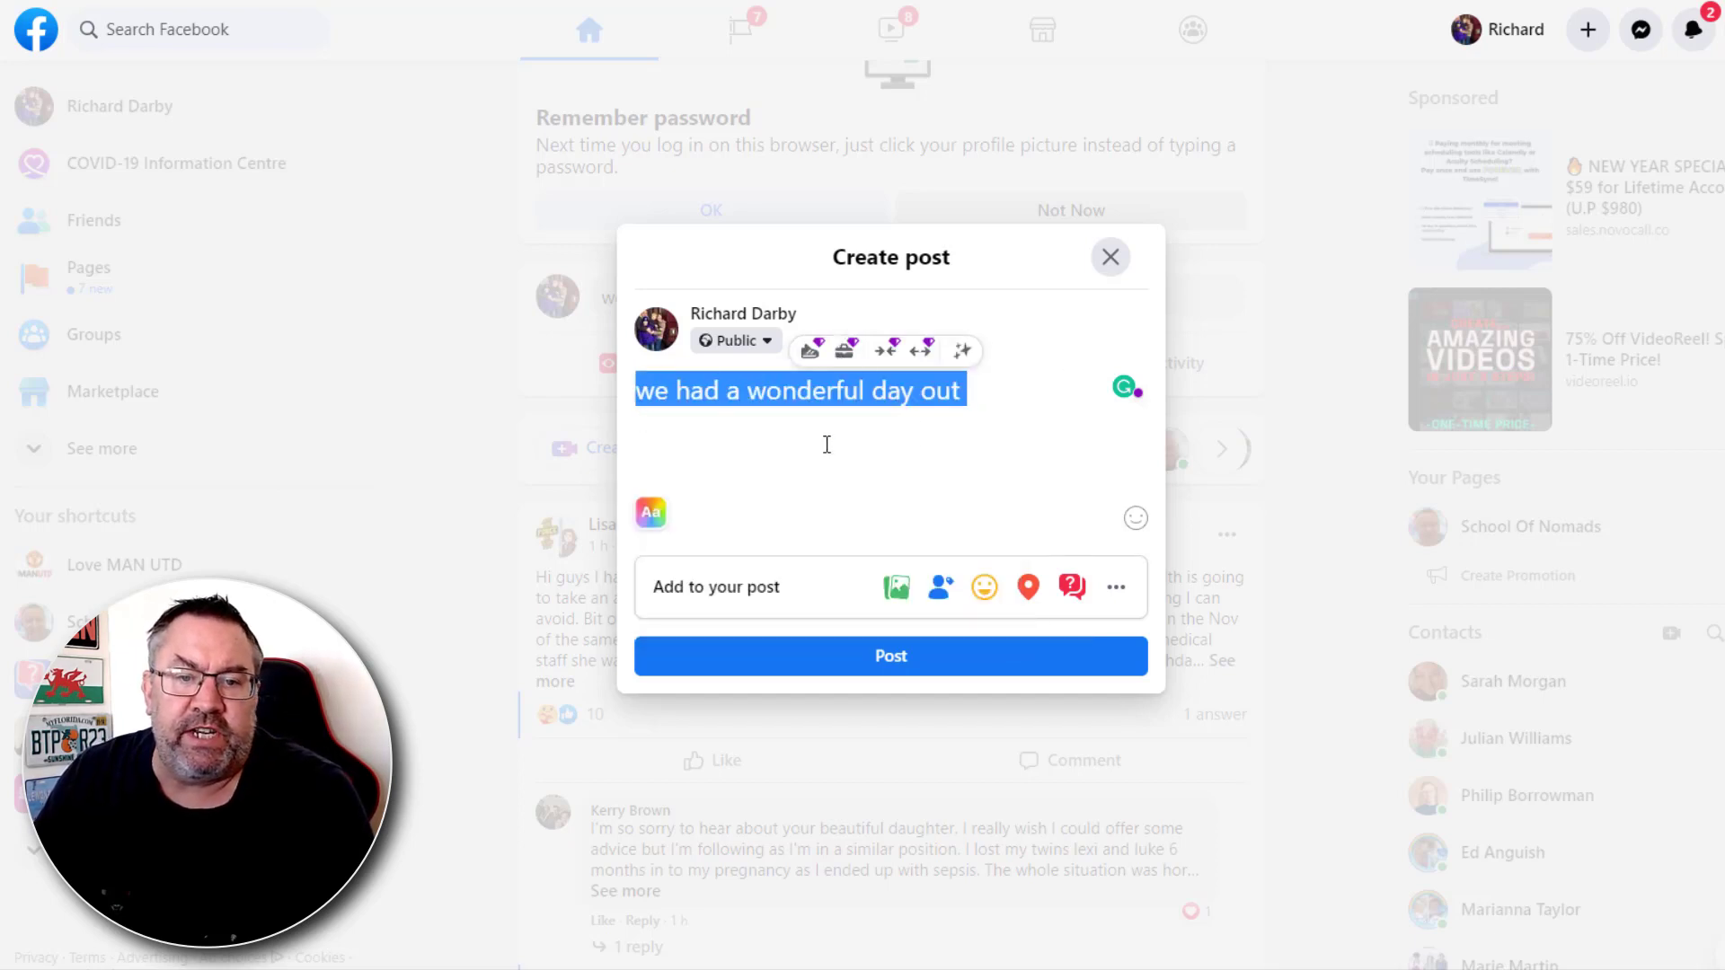
pyautogui.click(1347, 271)
# - Switch to the email draft in Google Docs and clear the text selection
pyautogui.scroll(3, 1301, 236)
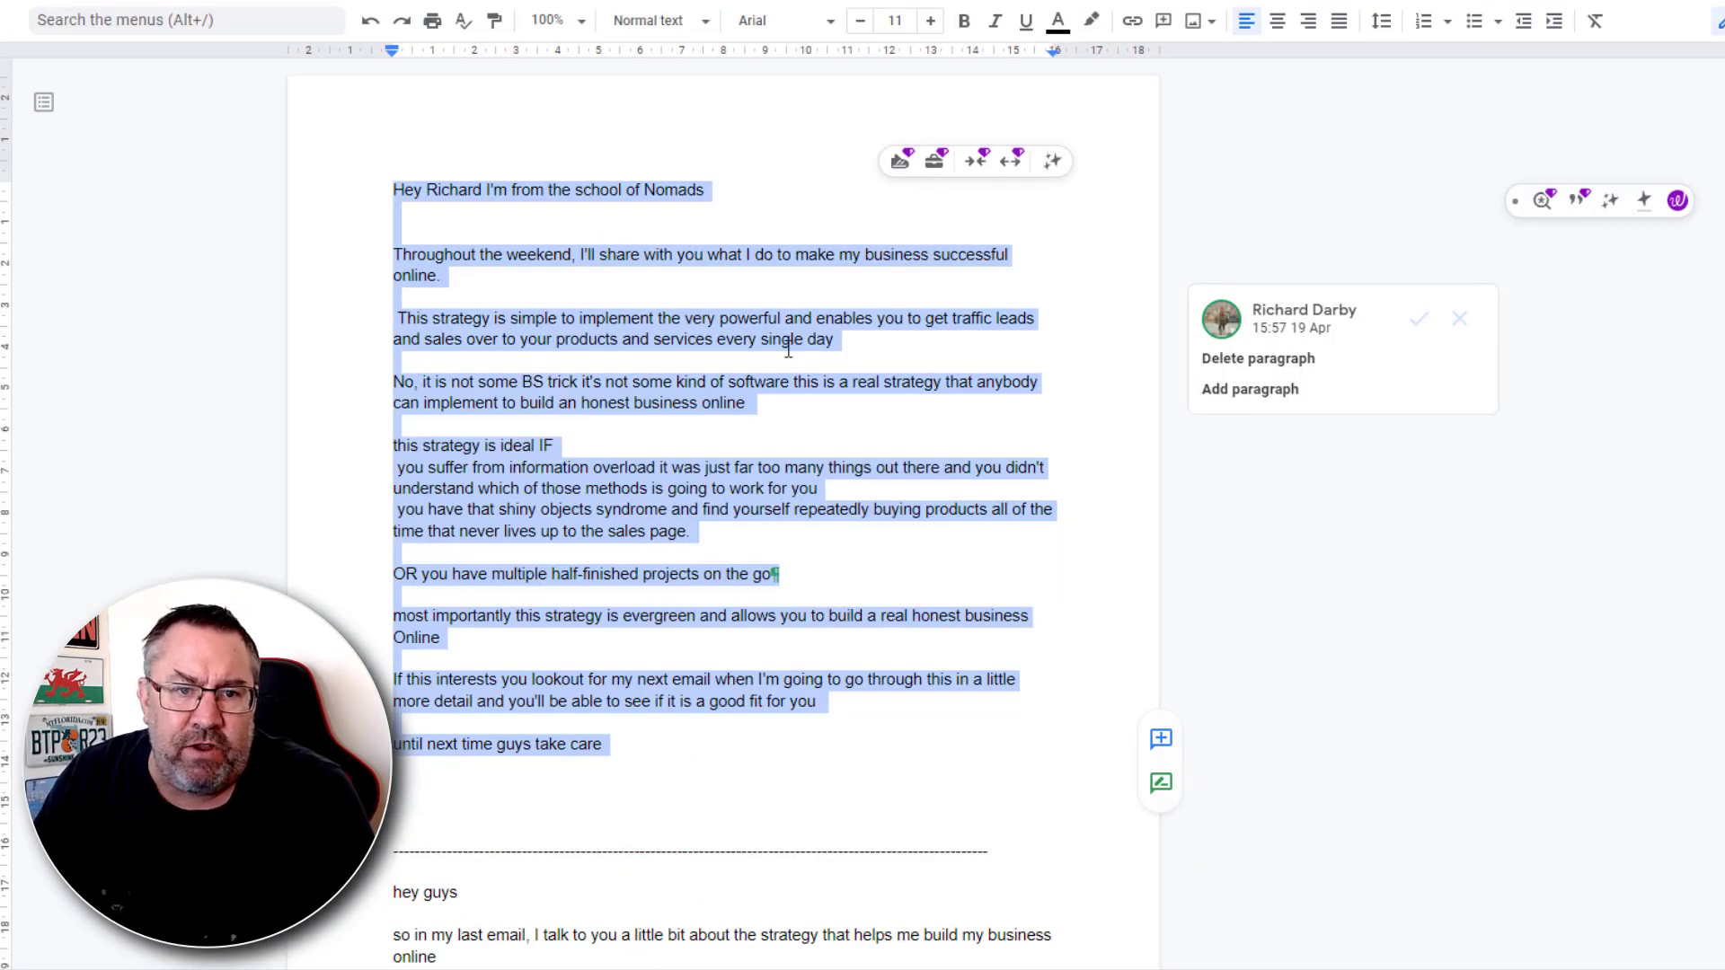
pyautogui.click(888, 528)
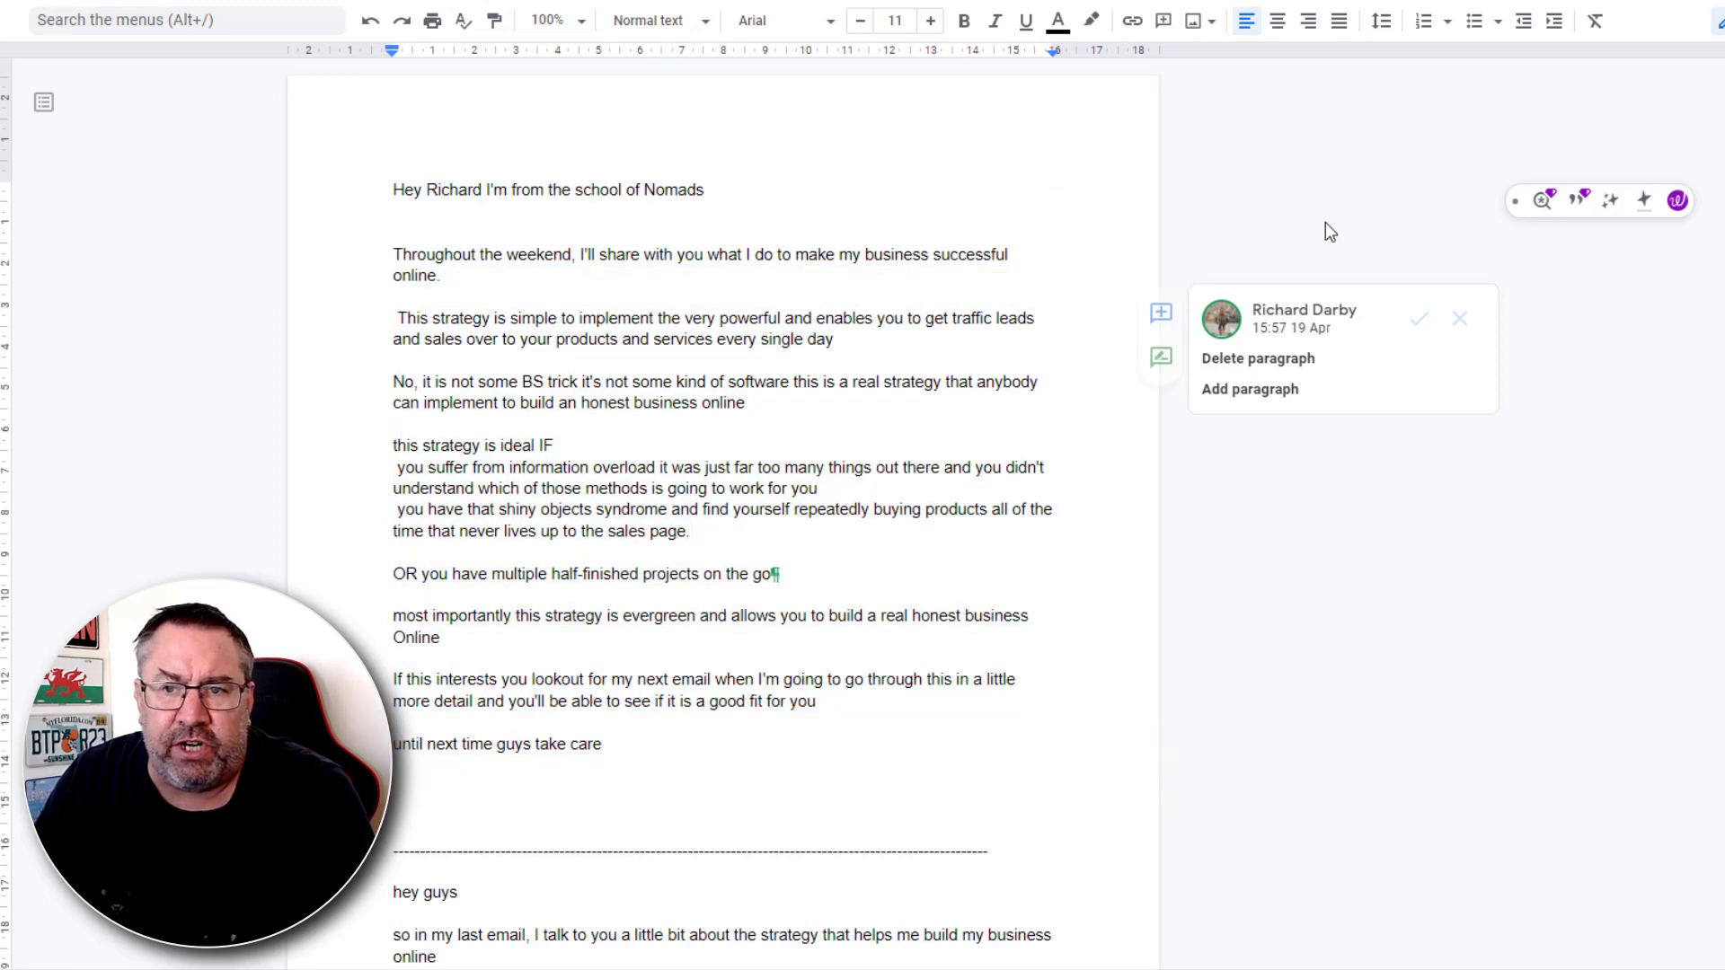